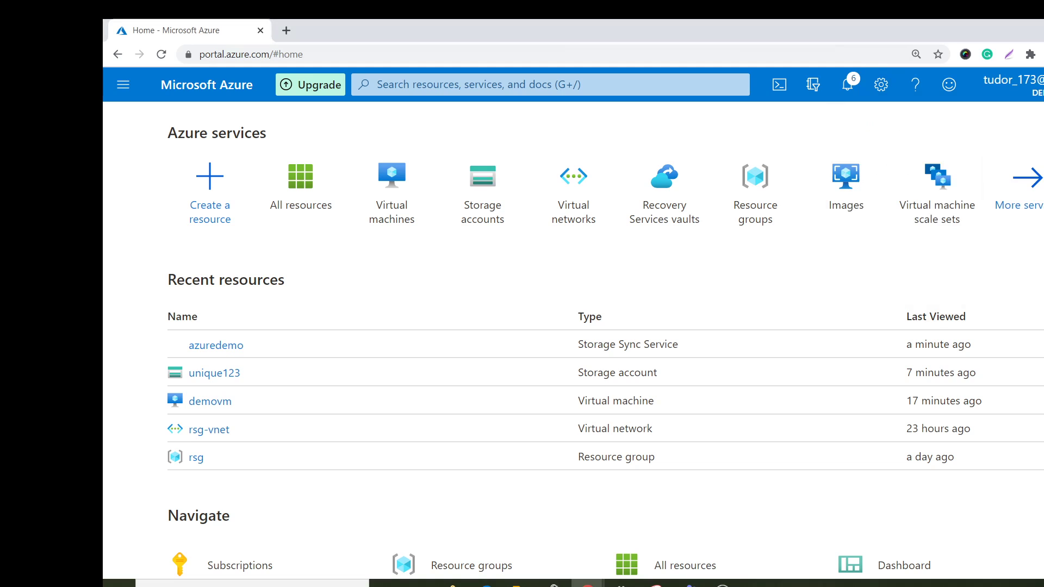
# Start creating a new storage account and assign it to the rsg resource group.
pyautogui.moveTo(369, 190)
pyautogui.click(490, 195)
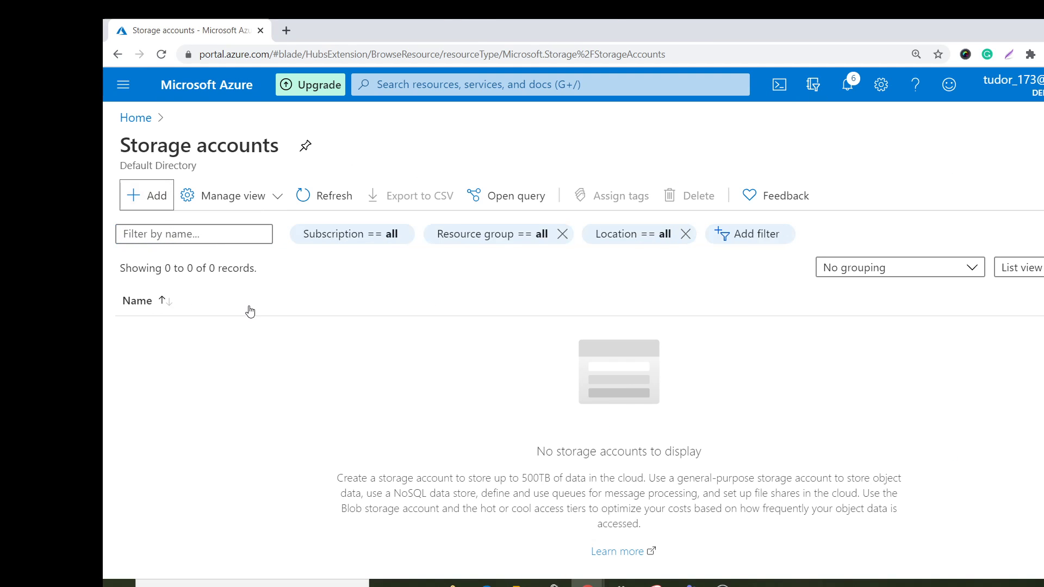
pyautogui.click(142, 195)
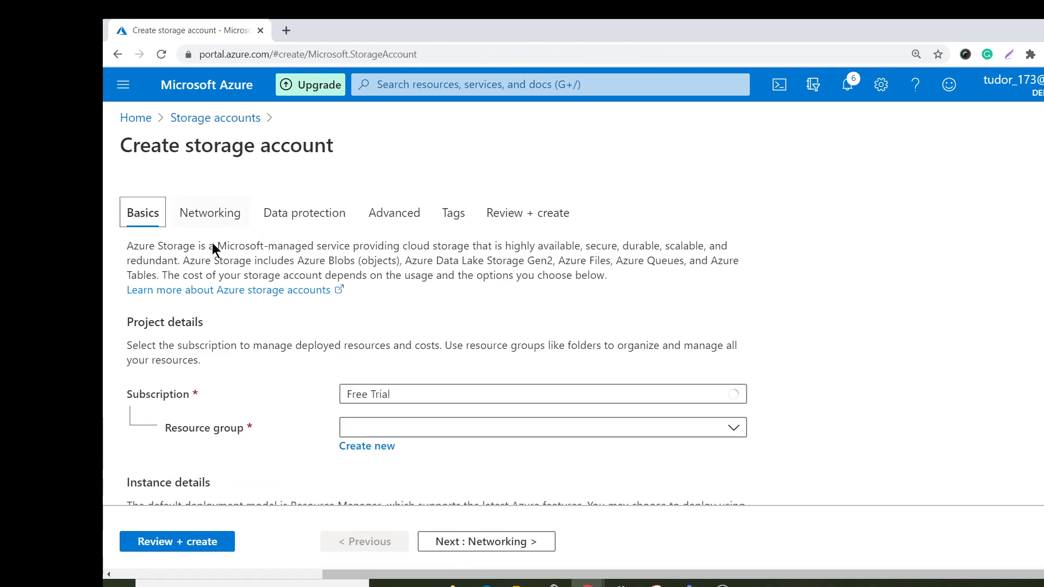
pyautogui.click(438, 428)
pyautogui.click(398, 379)
# Set the storage account name to filesyncstoragemy in the instance details.
pyautogui.scroll(-4, 440, 369)
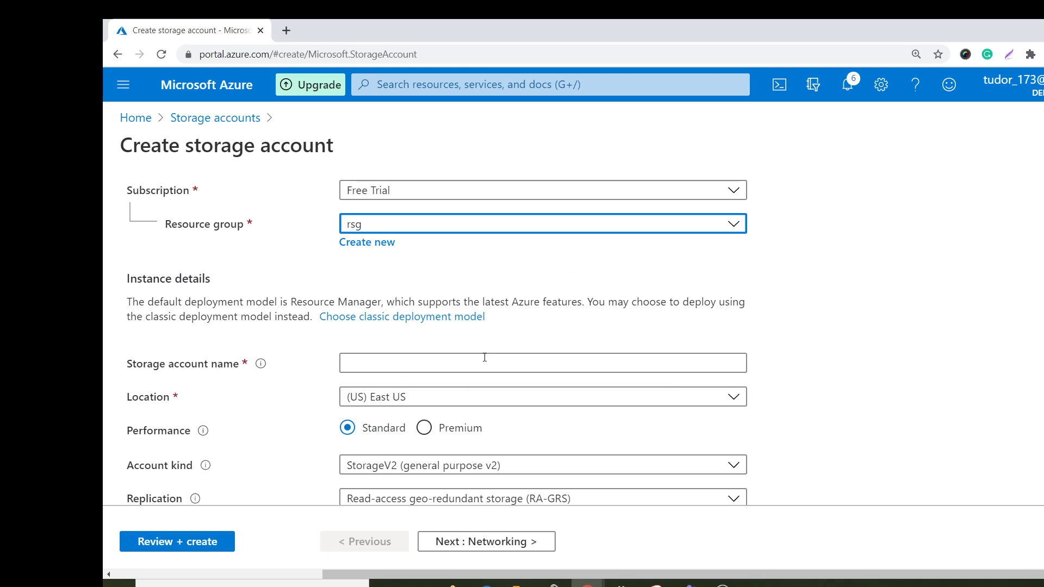
pyautogui.click(483, 365)
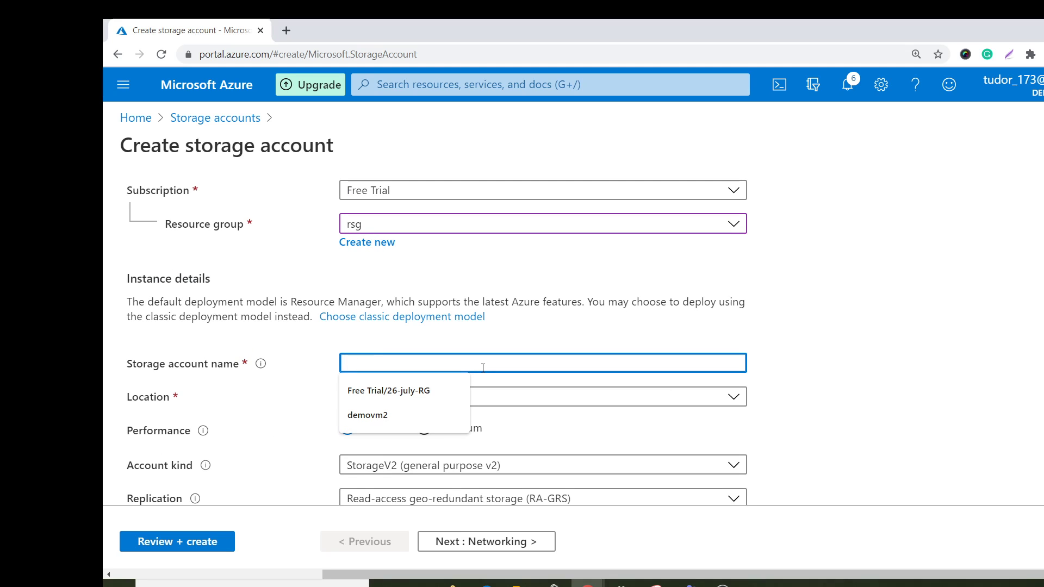
pyautogui.write('file')
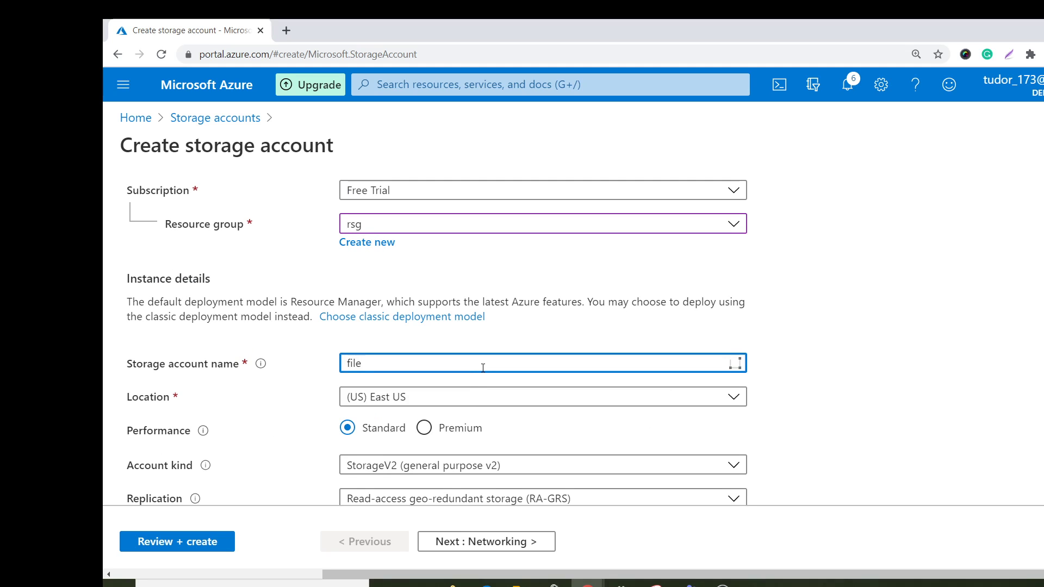
pyautogui.write('sync-storage12')
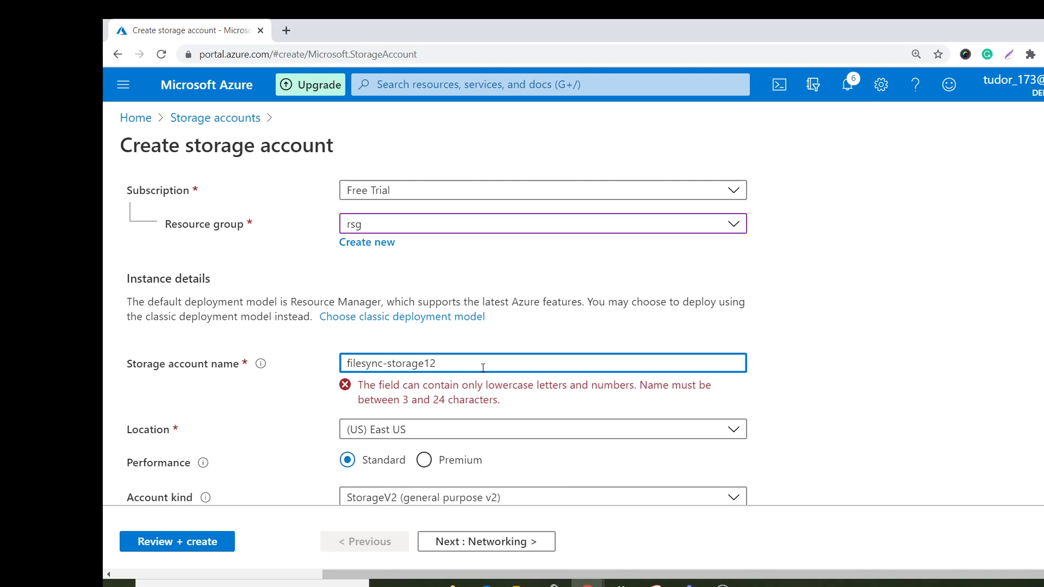
pyautogui.press('BackSpace')
pyautogui.press('BackSpace')
pyautogui.write('my')
pyautogui.click(388, 365)
pyautogui.press('BackSpace')
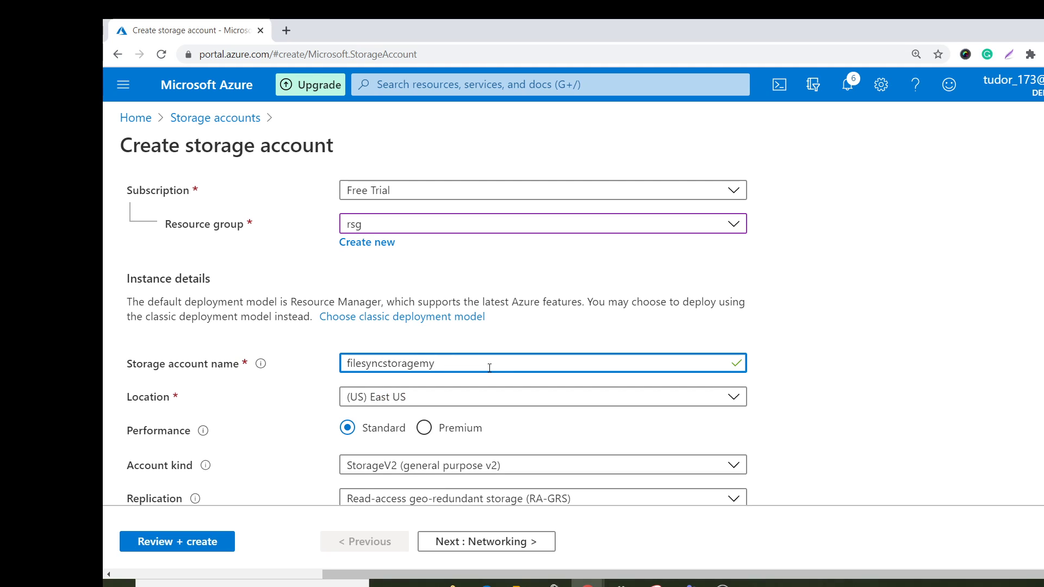
pyautogui.write('my')
# Set replication to Locally-redundant storage (LRS), then review and create the storage account with the remaining defaults.
pyautogui.scroll(-1, 515, 387)
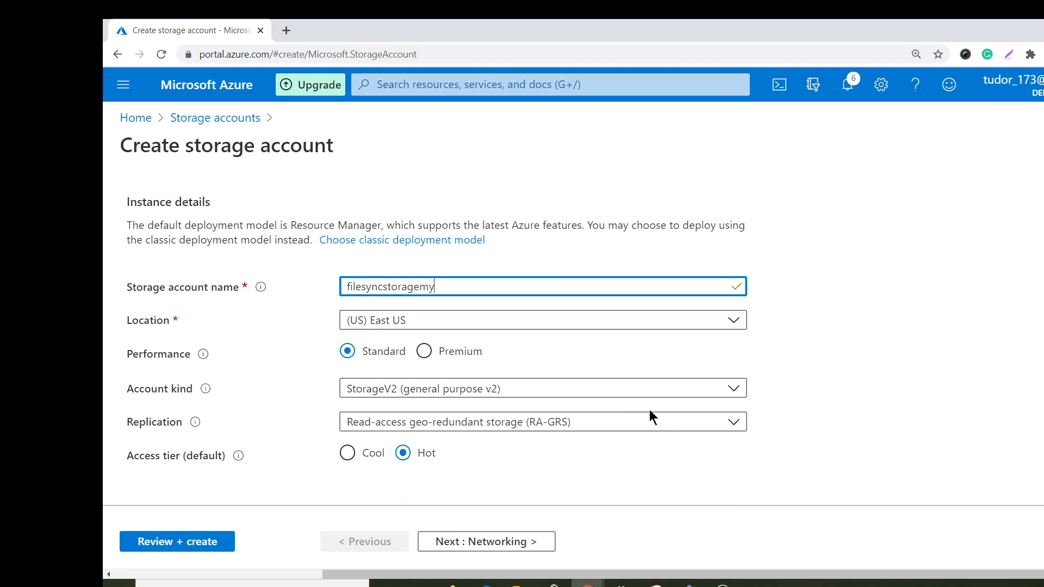
pyautogui.click(502, 430)
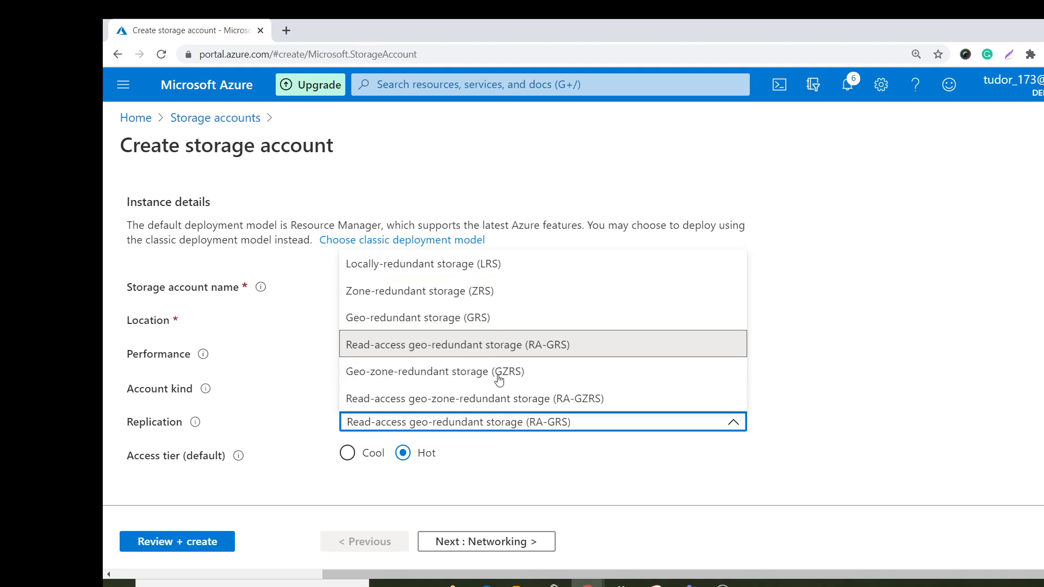
pyautogui.click(502, 272)
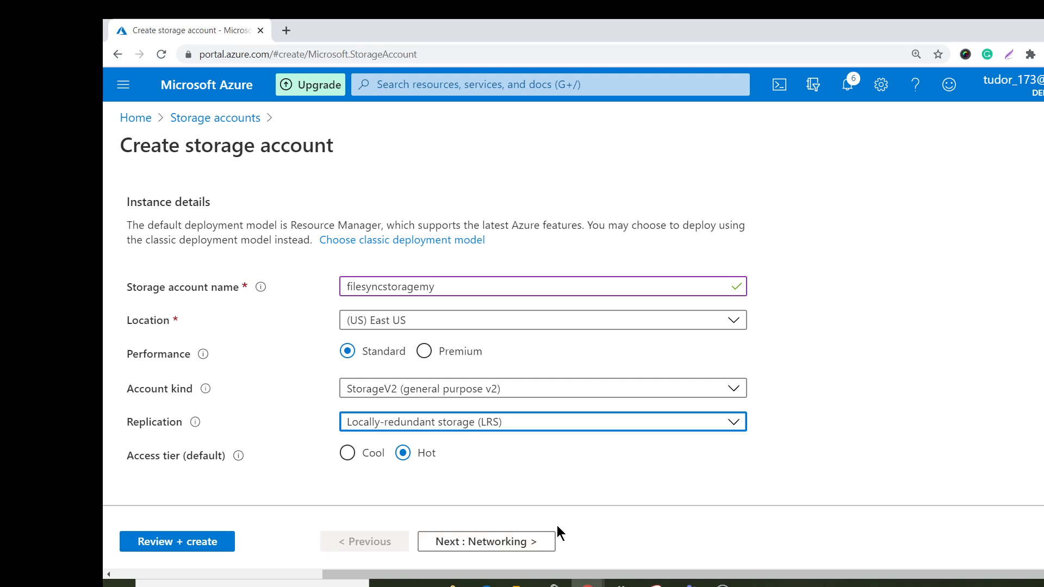
pyautogui.click(547, 542)
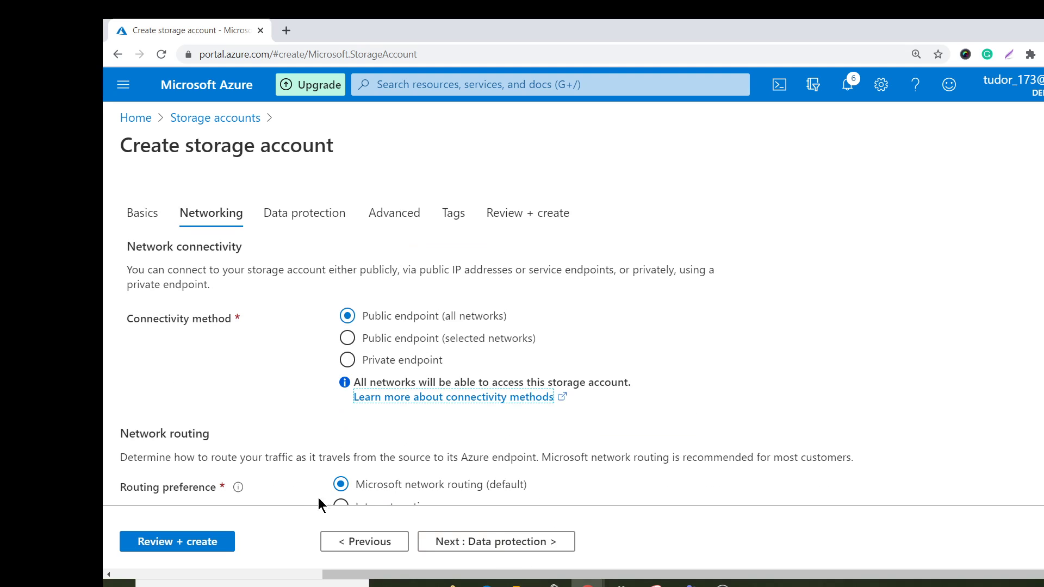
pyautogui.click(216, 541)
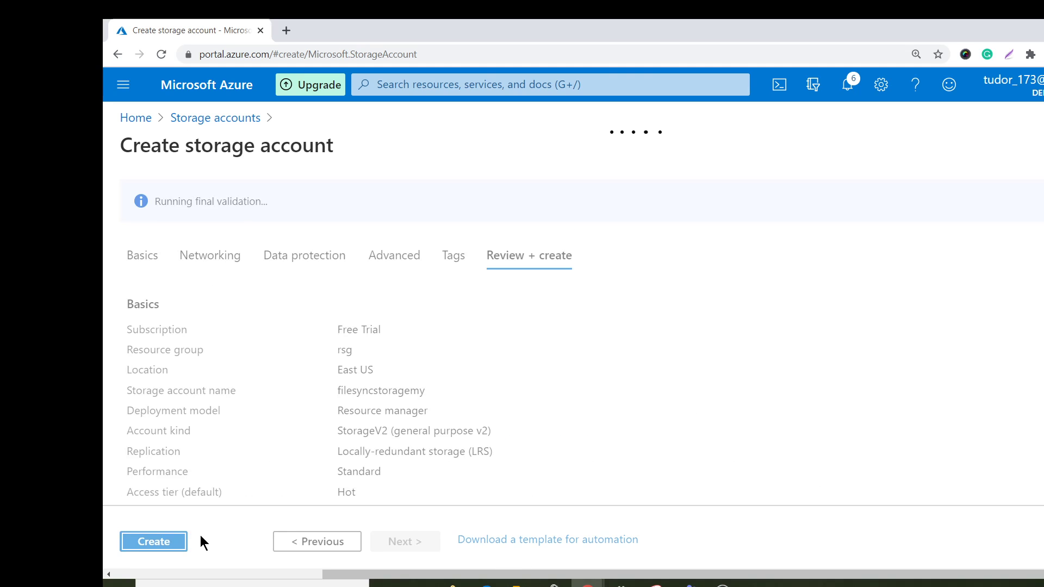
pyautogui.click(175, 541)
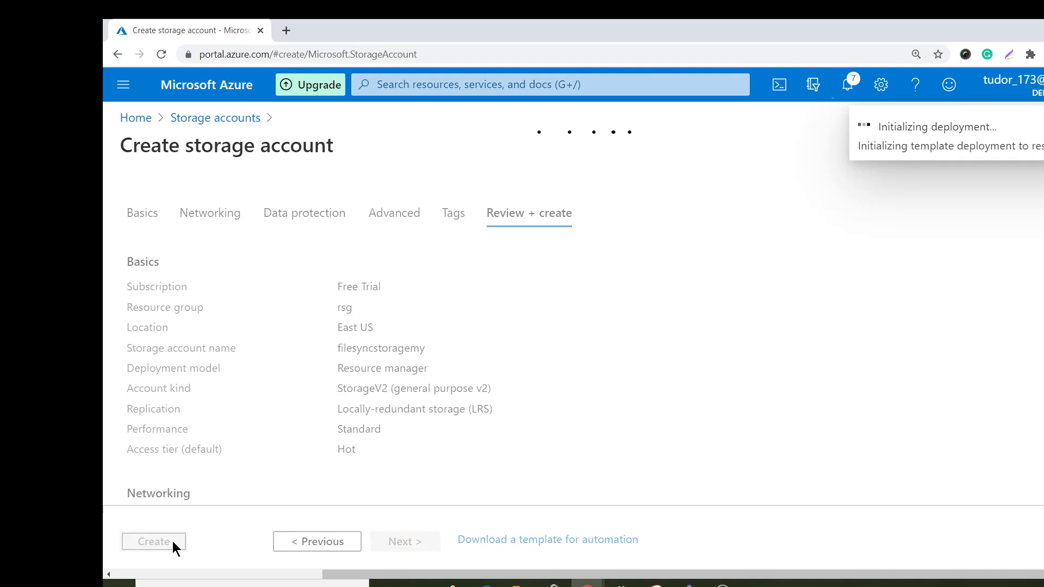
# Start creating a new virtual machine and assign it to the rsg resource group.
pyautogui.click(142, 118)
pyautogui.click(503, 180)
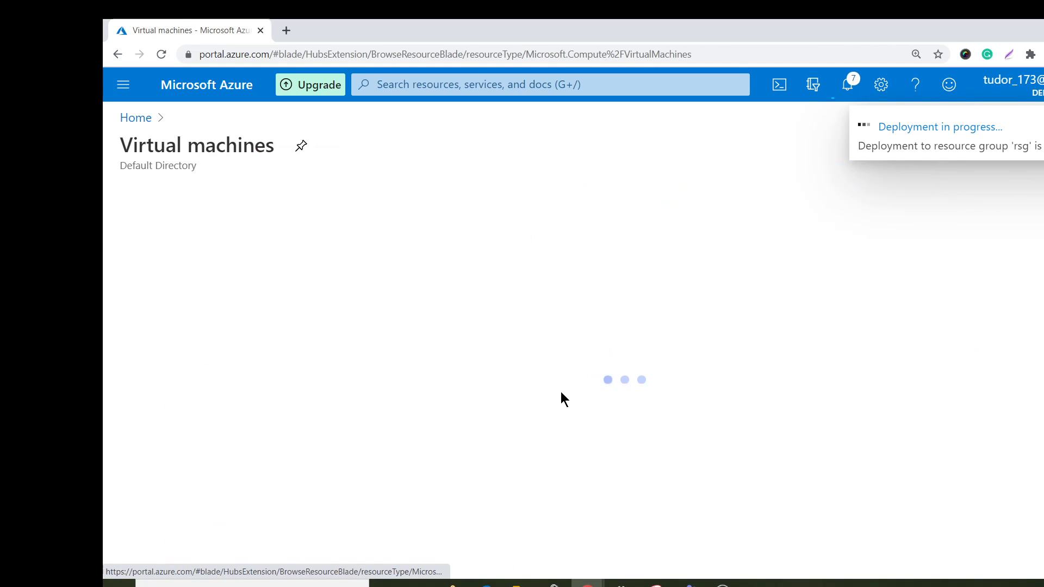
pyautogui.click(166, 210)
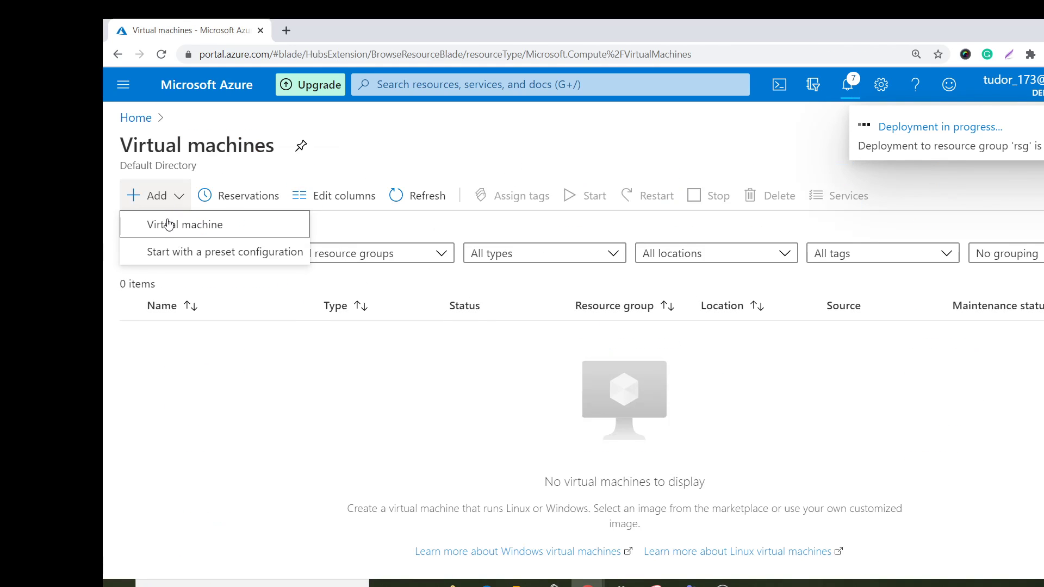
pyautogui.click(167, 225)
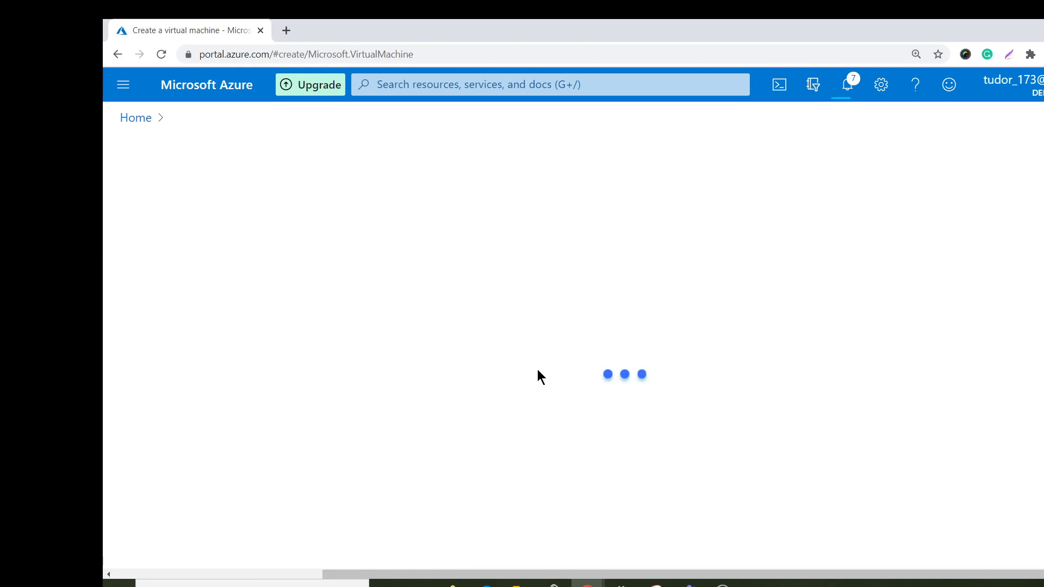
pyautogui.click(431, 413)
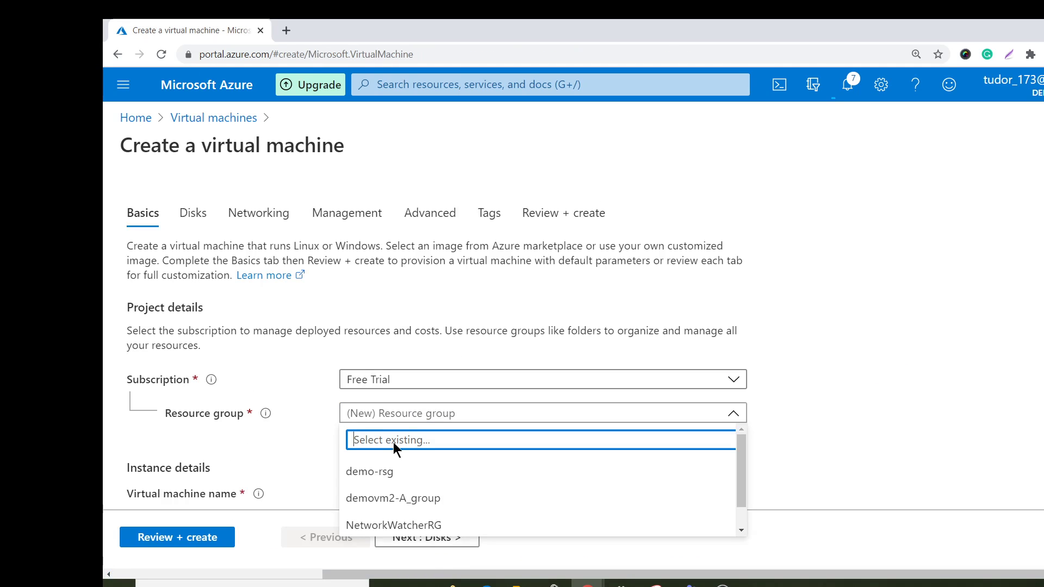
pyautogui.scroll(-1, 451, 498)
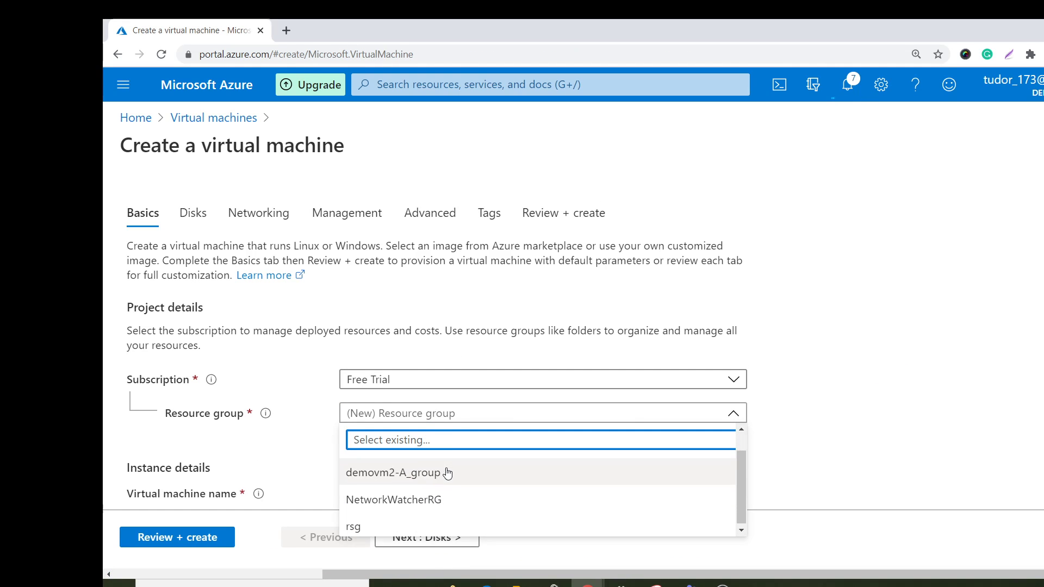
pyautogui.click(437, 521)
# Set the virtual machine name to filesyncc-VM in the instance details.
pyautogui.scroll(-2, 417, 456)
pyautogui.scroll(-1, 418, 456)
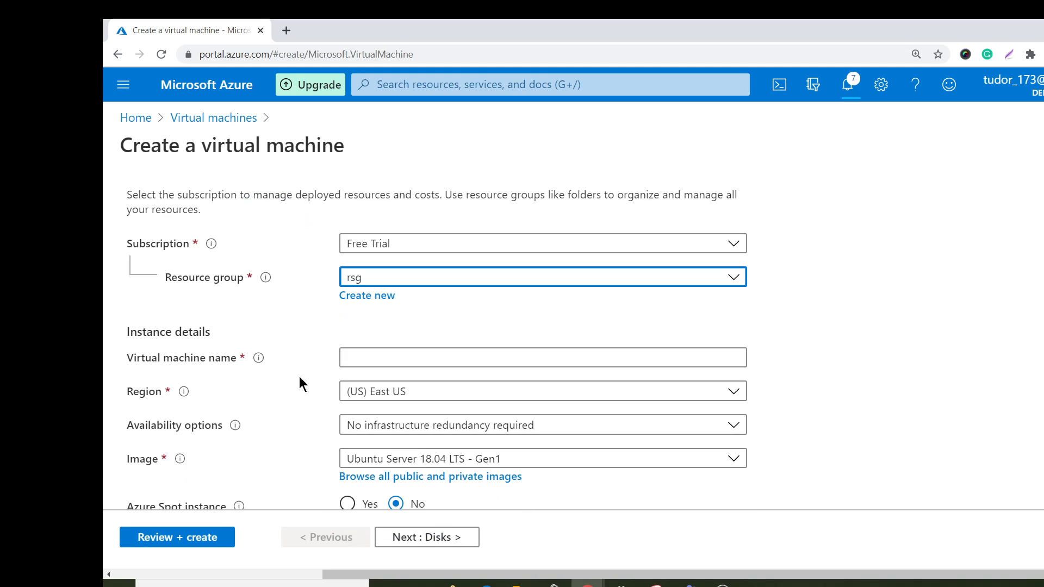
pyautogui.click(435, 356)
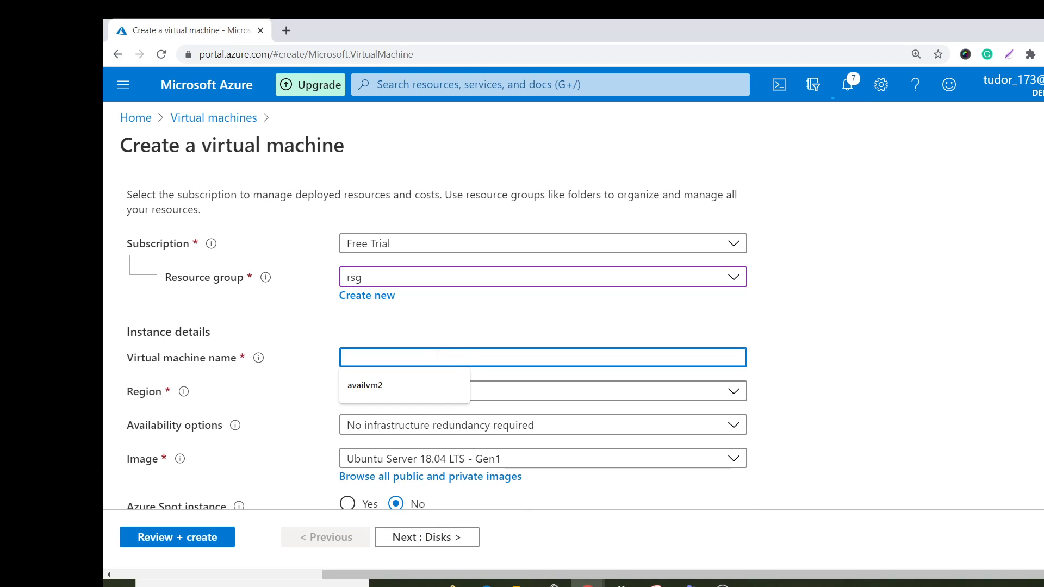
pyautogui.write('filesyn')
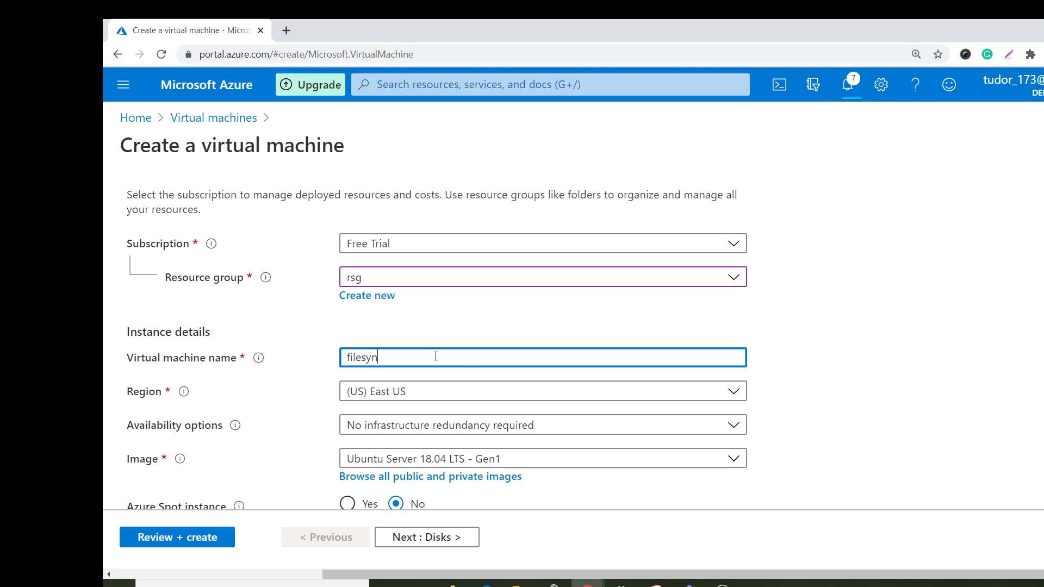
pyautogui.write('cc-VM')
# Choose Windows Server 2016 Datacenter - Gen1 as the virtual machine's image.
pyautogui.scroll(-3, 476, 419)
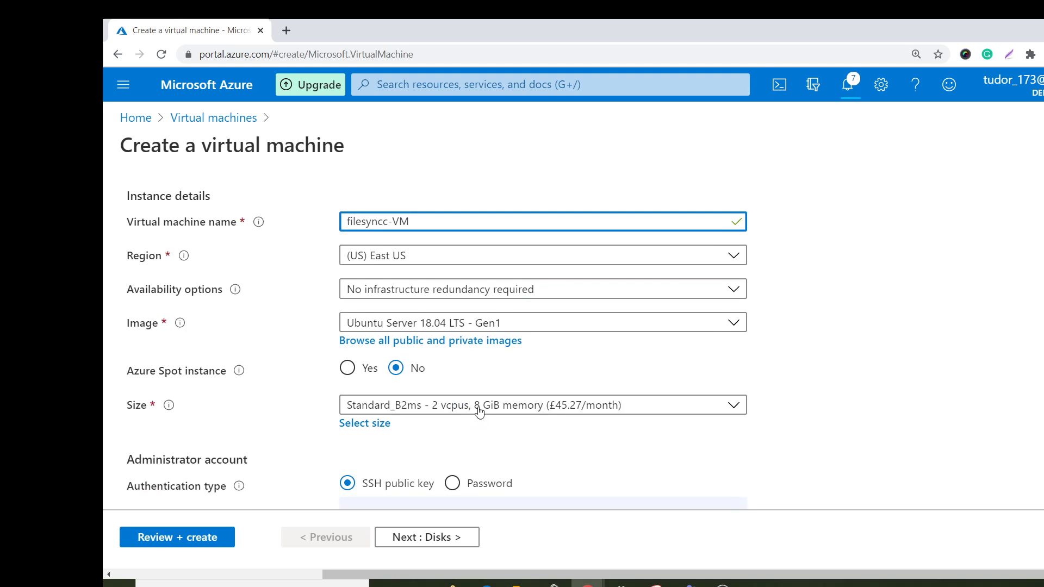
pyautogui.click(499, 325)
pyautogui.scroll(-1, 557, 457)
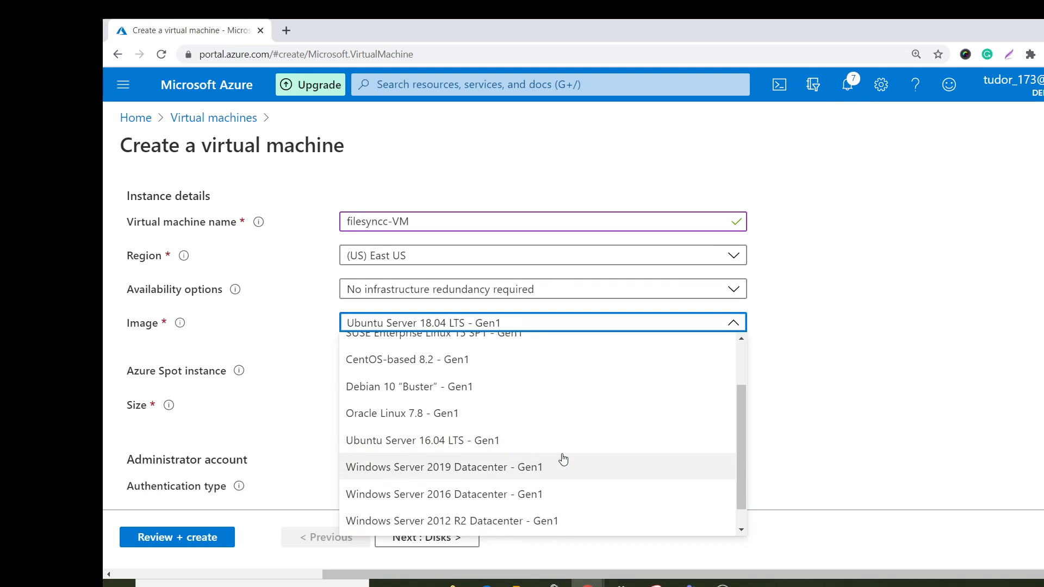
pyautogui.click(520, 496)
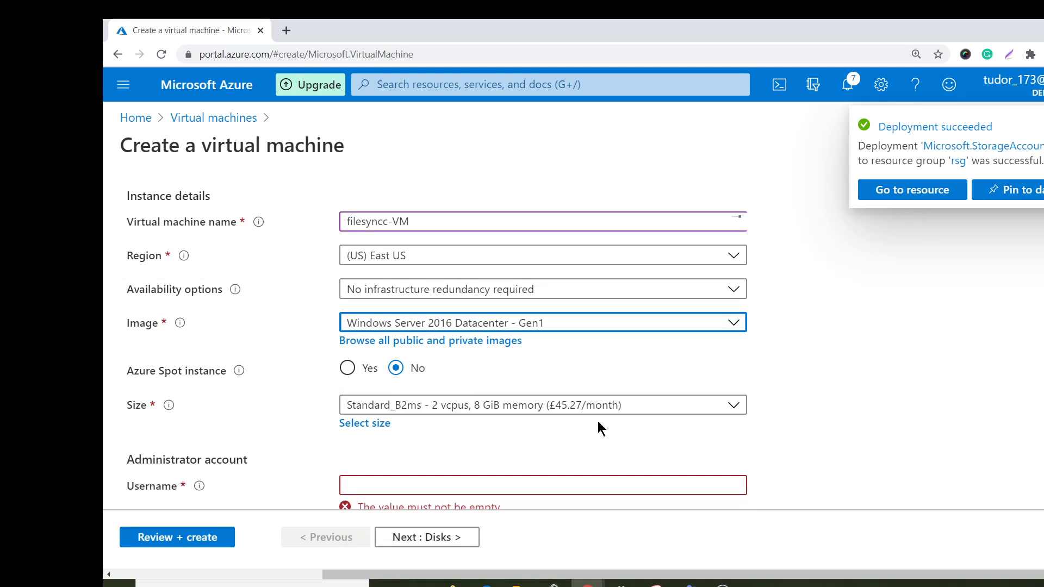
# Fill in the administrator account with the username testuser and enter and confirm the account password.
pyautogui.scroll(-1, 406, 426)
pyautogui.click(408, 426)
pyautogui.write('testuser')
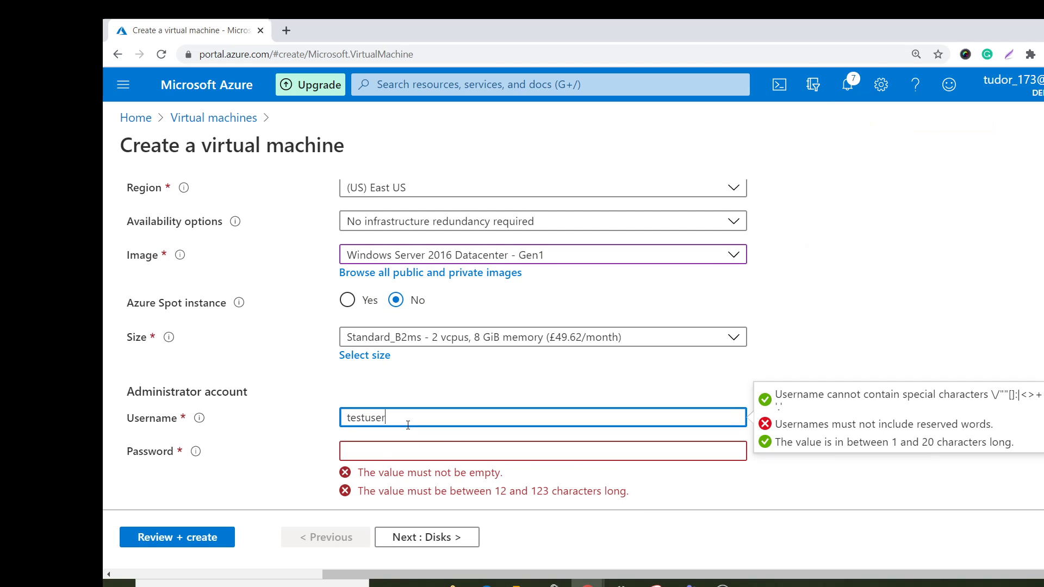
pyautogui.press('Tab')
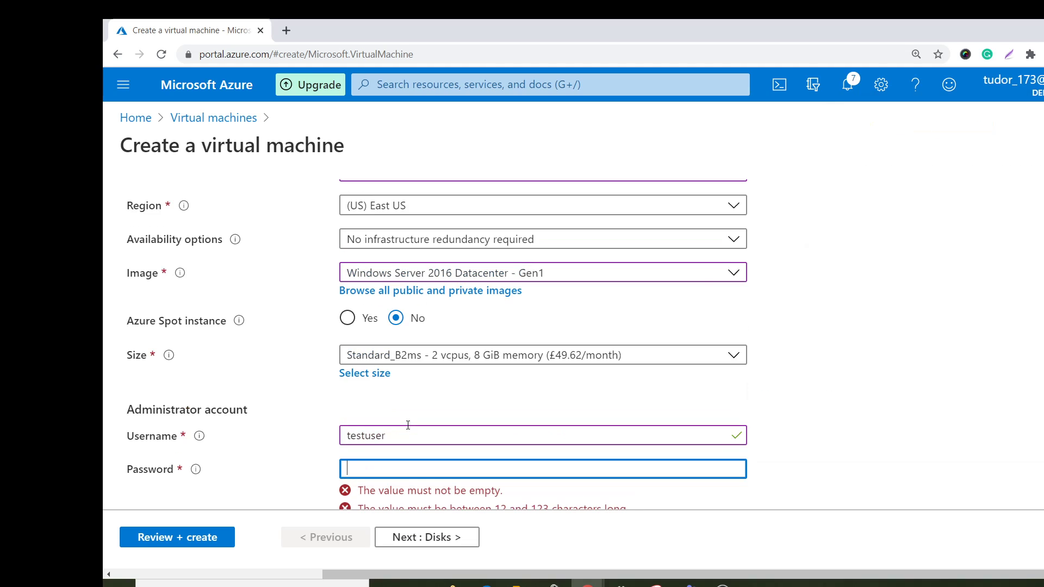
pyautogui.write('•••••••')
pyautogui.scroll(-1, 408, 425)
pyautogui.click(436, 437)
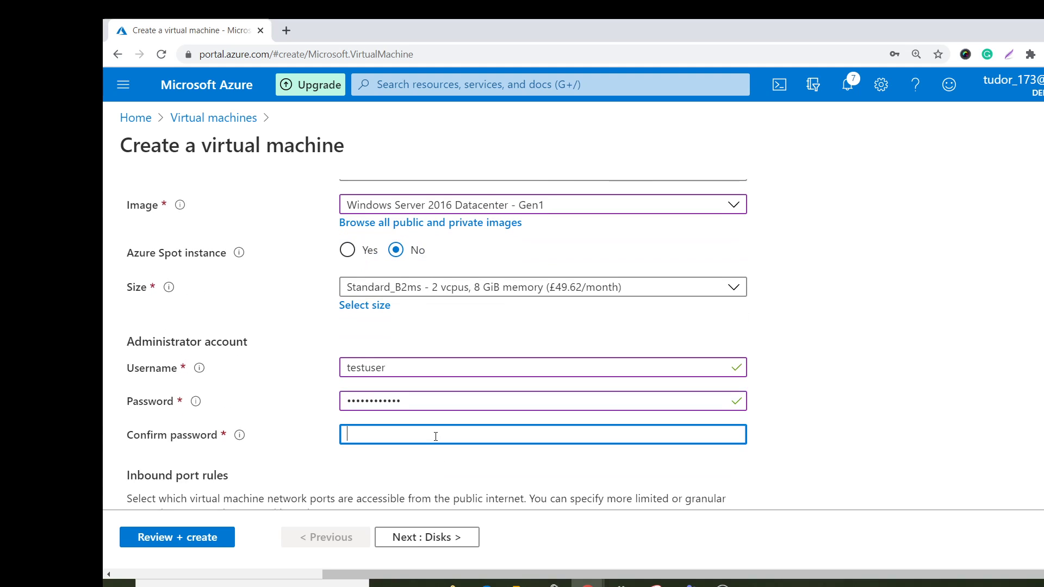
pyautogui.write('••••••••')
# Keep the default port, licensing and disk settings, then review and create the virtual machine.
pyautogui.scroll(-2, 443, 434)
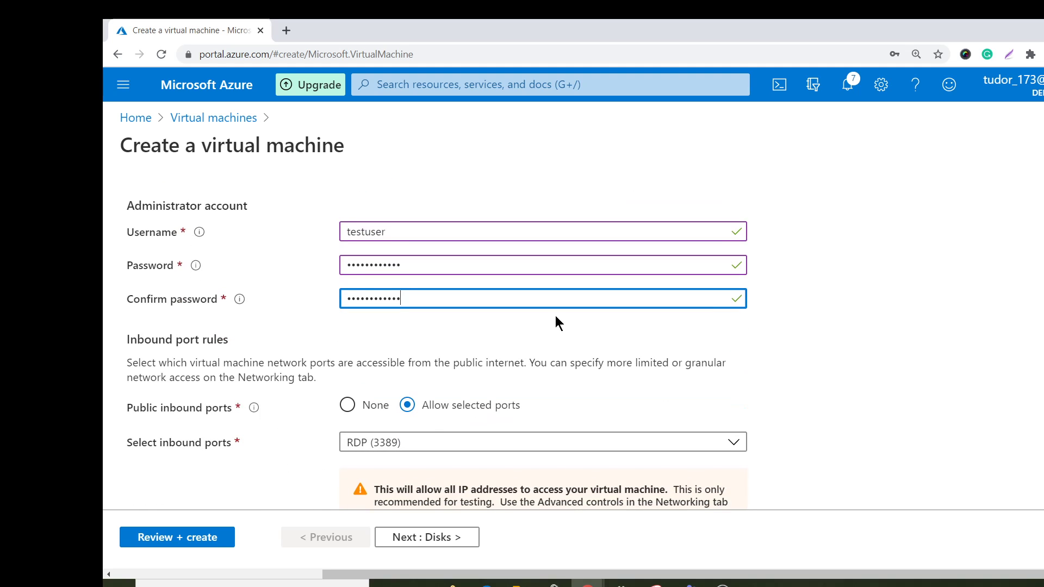
pyautogui.scroll(-3, 388, 428)
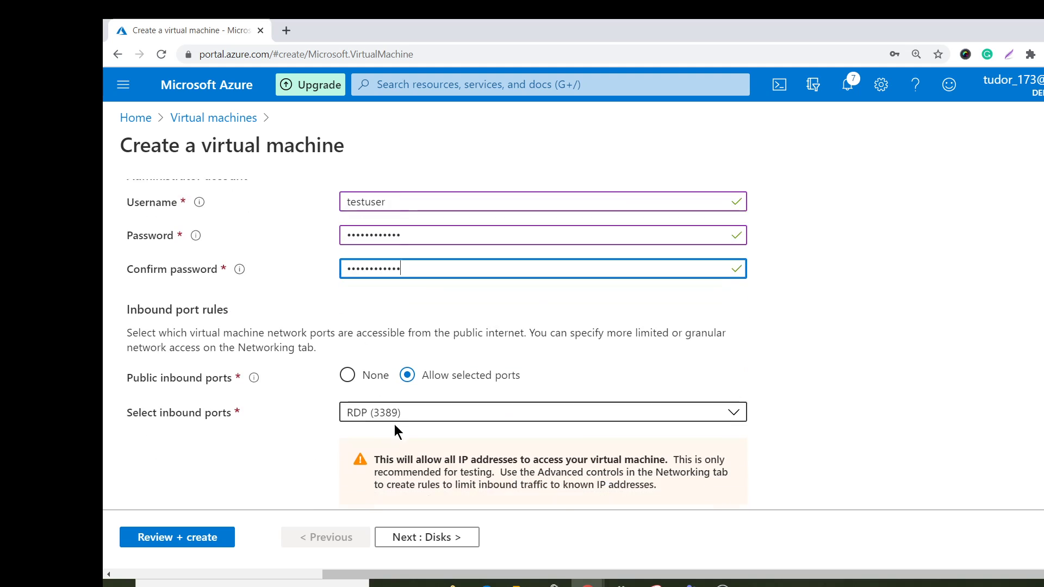
pyautogui.click(397, 540)
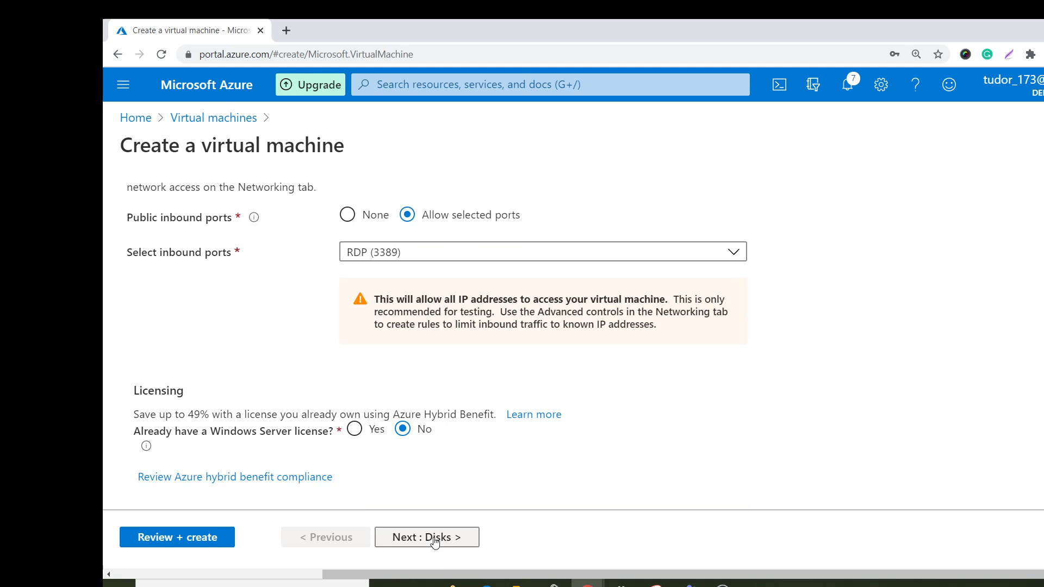
pyautogui.click(433, 537)
pyautogui.click(181, 537)
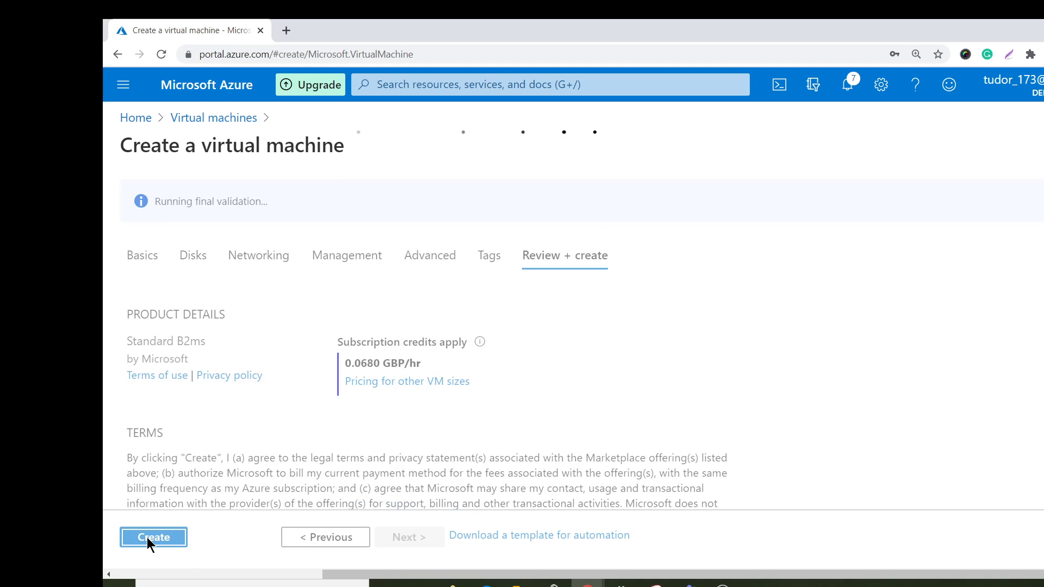
pyautogui.click(165, 538)
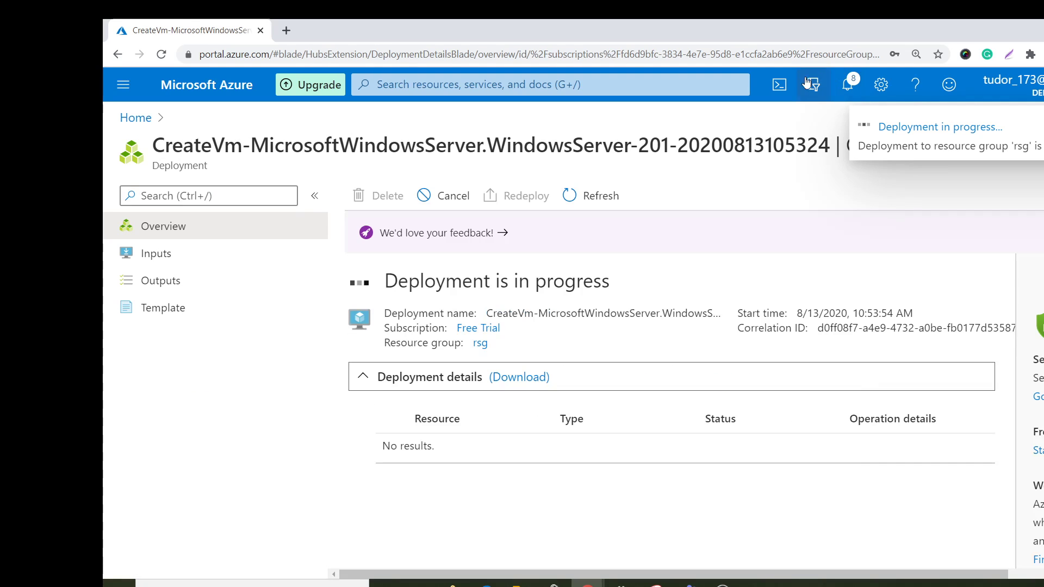
# Open the newly deployed filesyncstoragemy storage account from its deployment notification and look through its settings sections.
pyautogui.click(842, 87)
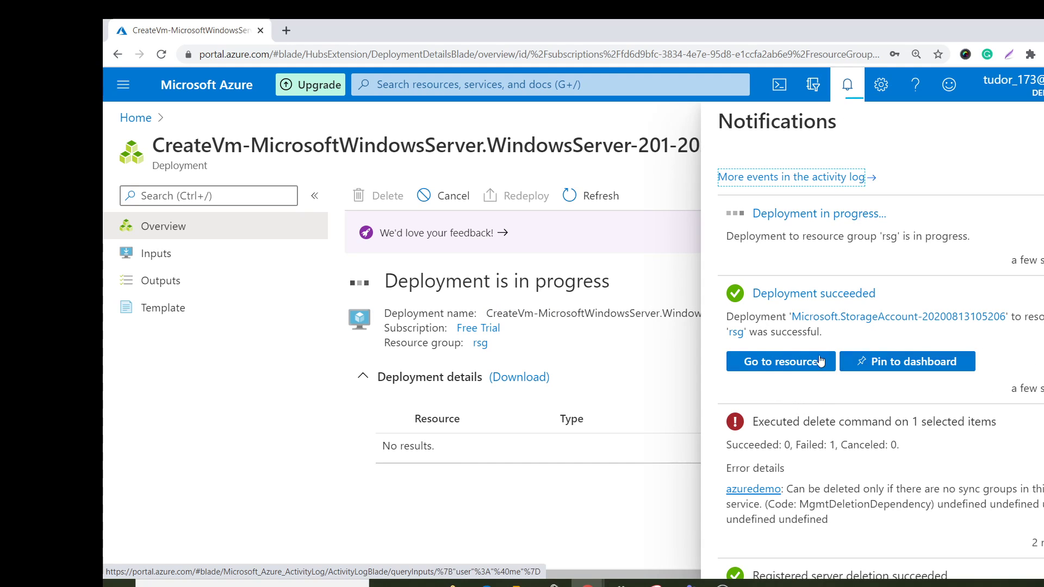
pyautogui.click(785, 366)
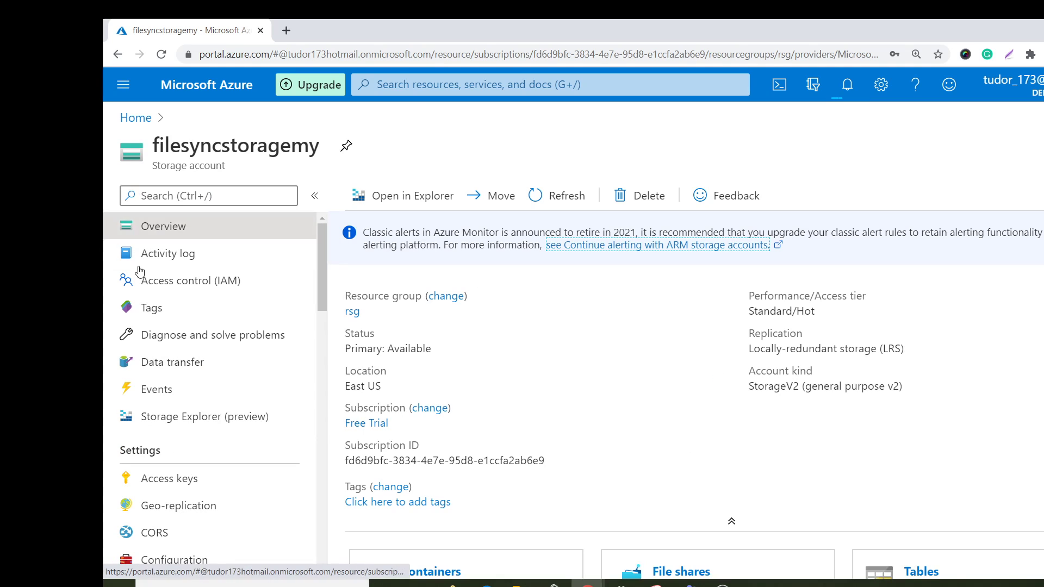
pyautogui.scroll(-3, 166, 323)
pyautogui.scroll(3, 165, 323)
pyautogui.scroll(-4, 165, 323)
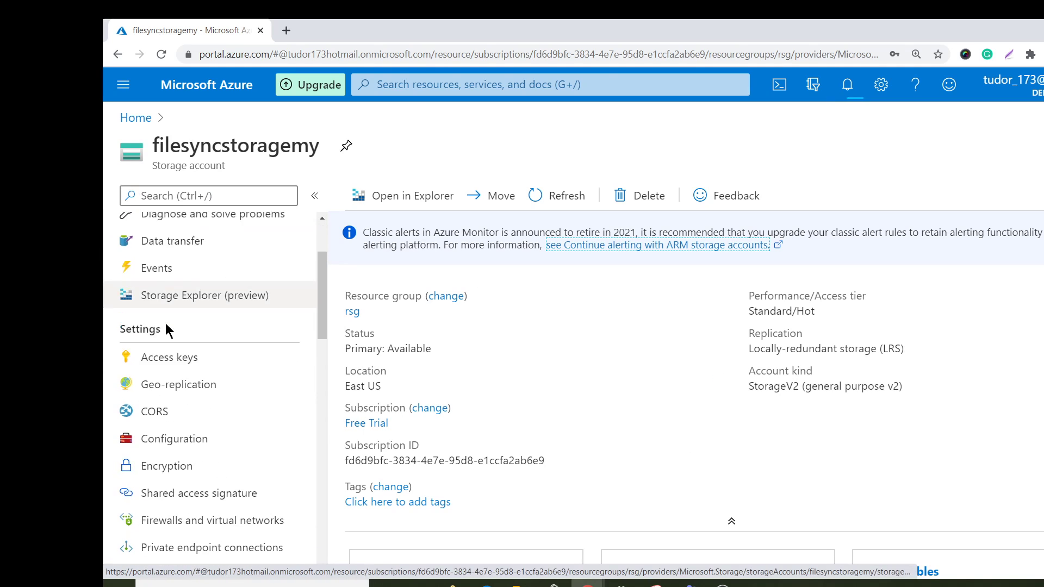
# Look through the storage account's settings and Blob service sections and view its containers list.
pyautogui.scroll(-5, 166, 329)
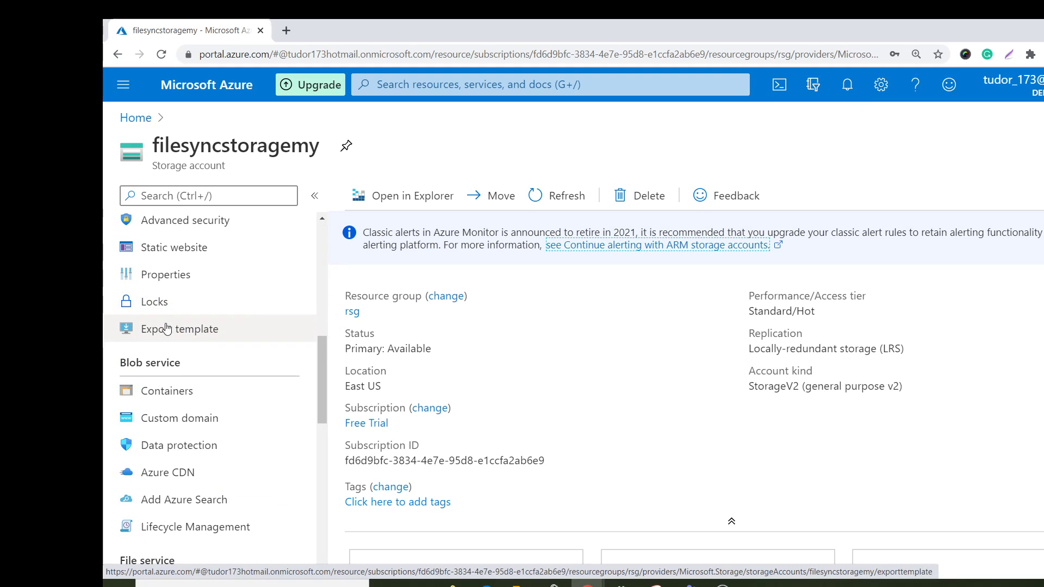
pyautogui.scroll(7, 222, 395)
pyautogui.scroll(-6, 221, 395)
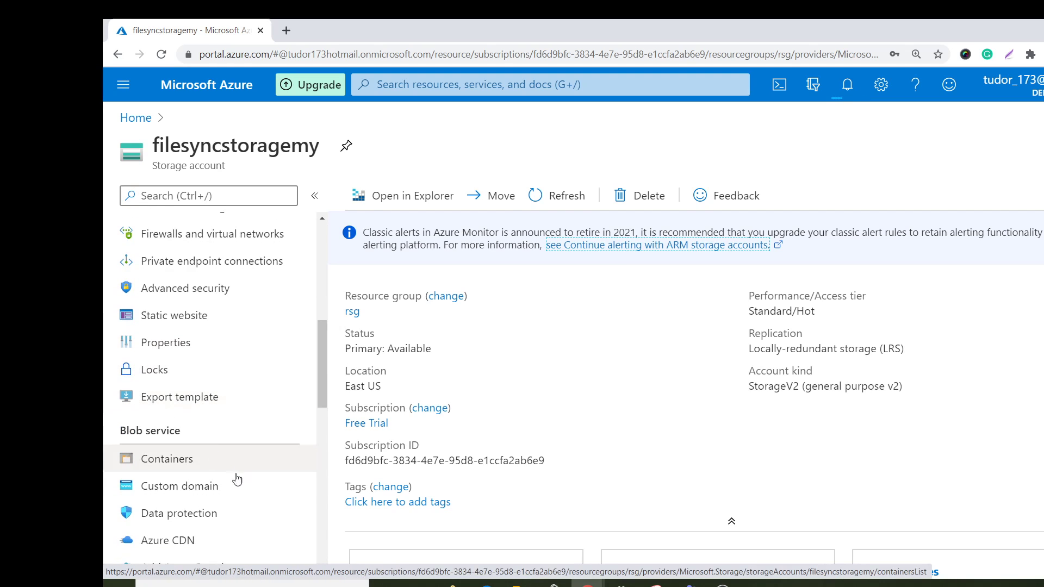
pyautogui.scroll(2, 240, 431)
pyautogui.scroll(2, 242, 397)
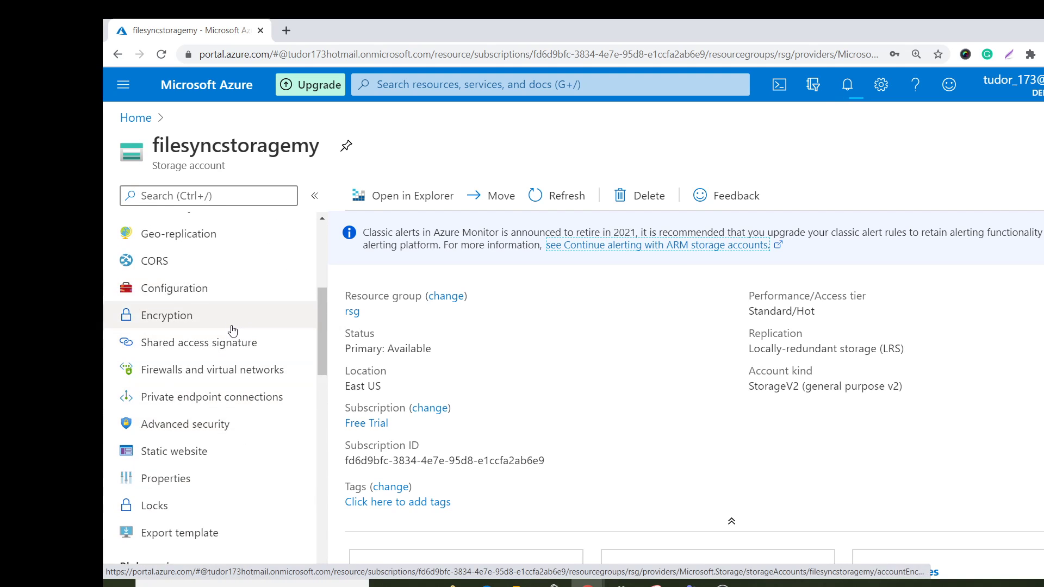
pyautogui.scroll(-5, 233, 329)
pyautogui.click(218, 466)
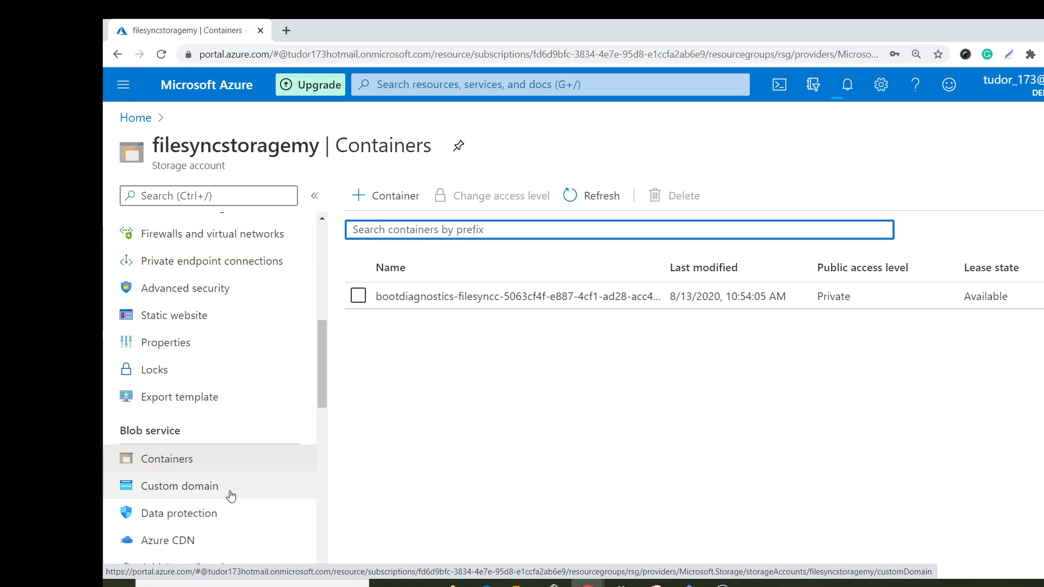
# Return to the portal home, reopen the filesyncstoragemy storage account and go to its file shares.
pyautogui.click(134, 118)
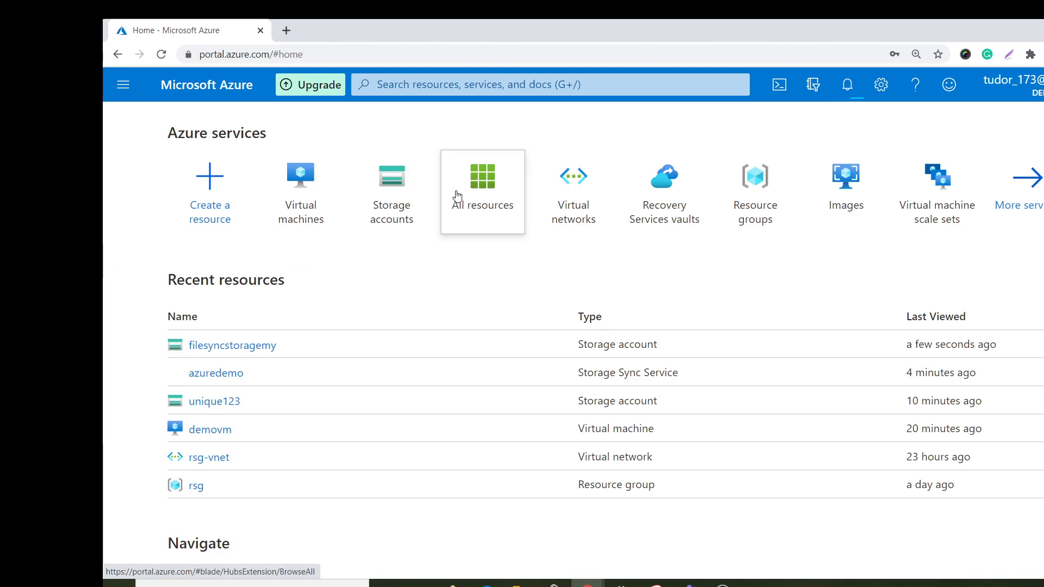
pyautogui.click(391, 196)
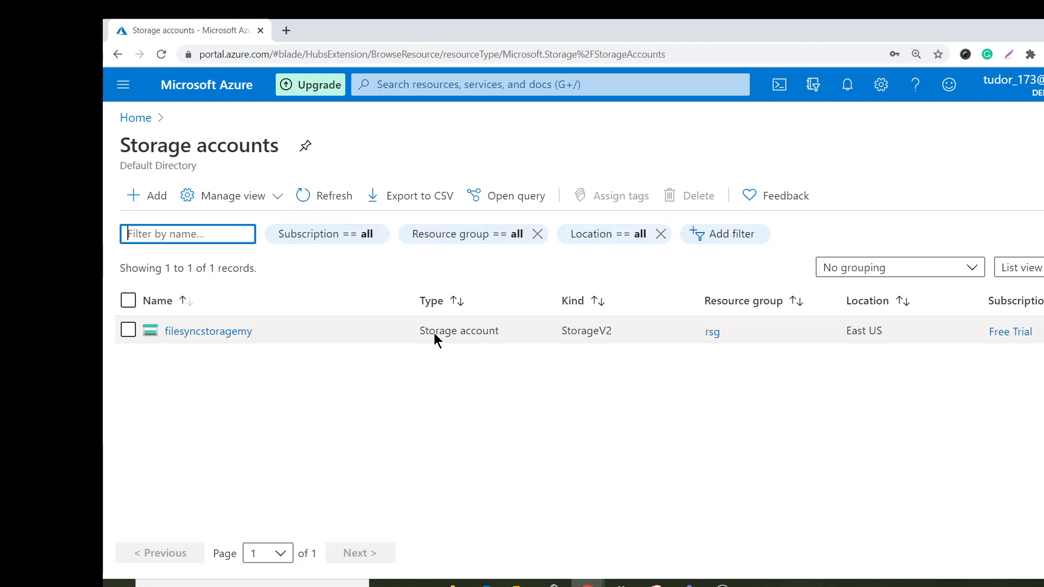
pyautogui.click(202, 331)
pyautogui.scroll(-3, 588, 346)
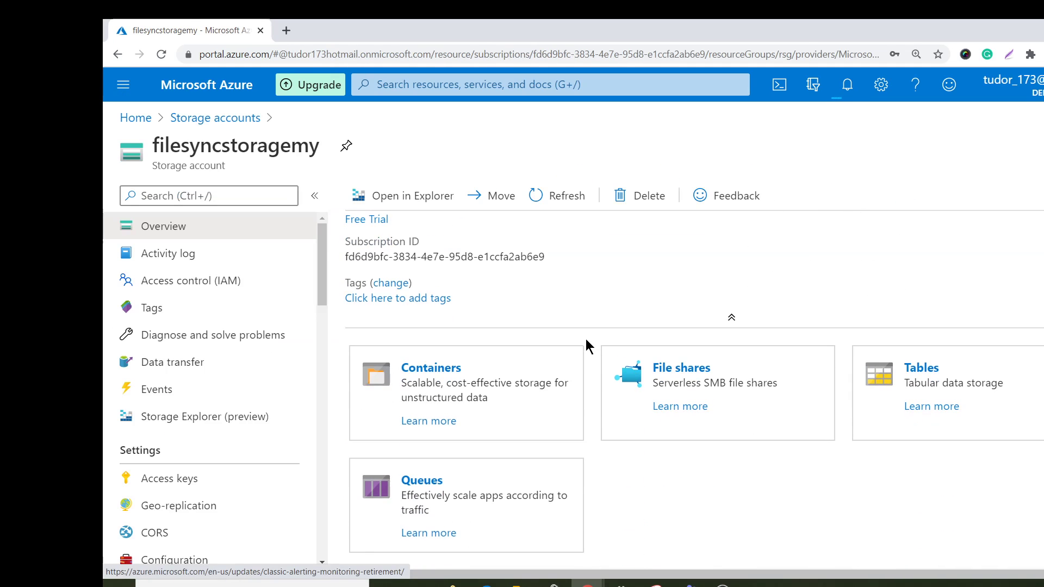
pyautogui.click(676, 376)
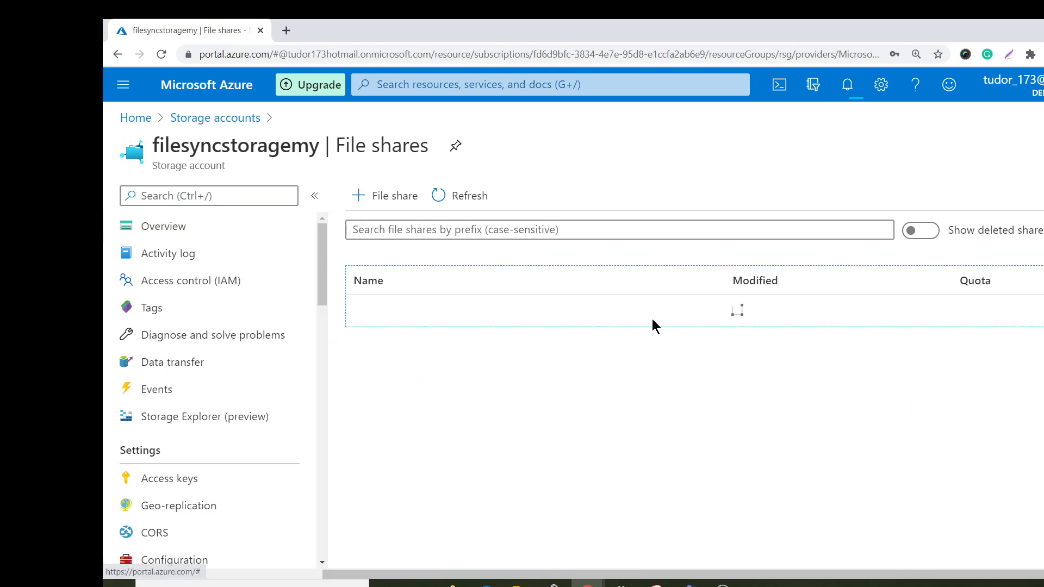
# Create a file share named syncfileshare with a quota of 1 GiB and open it.
pyautogui.click(387, 208)
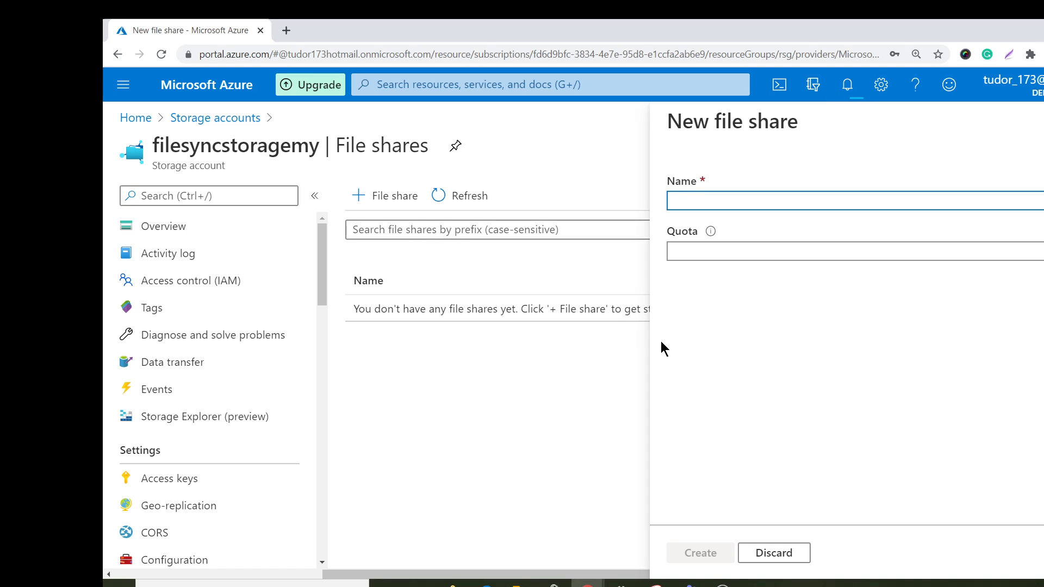
pyautogui.write('sync')
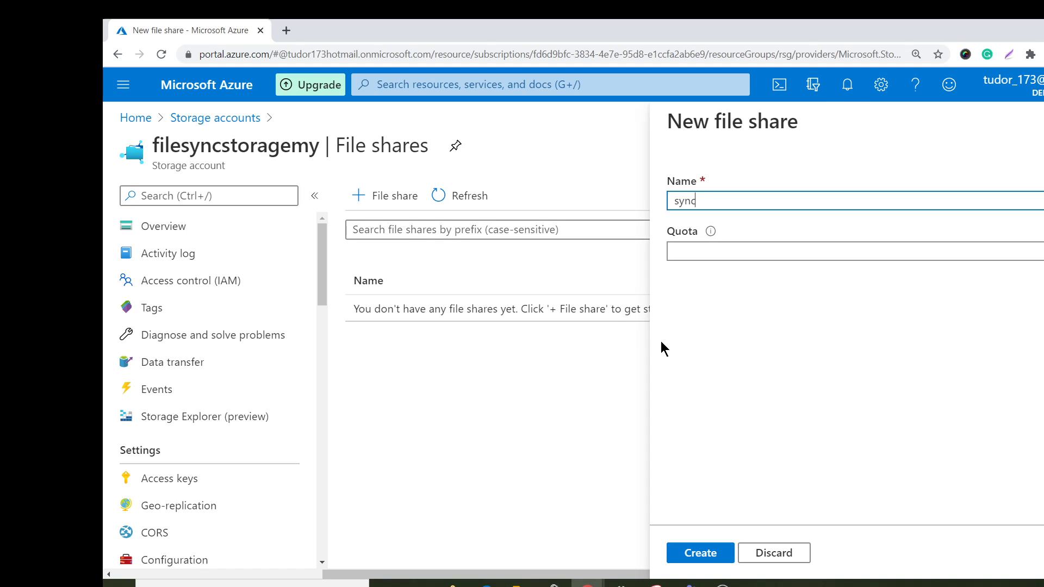
pyautogui.write('fileshare')
pyautogui.click(723, 255)
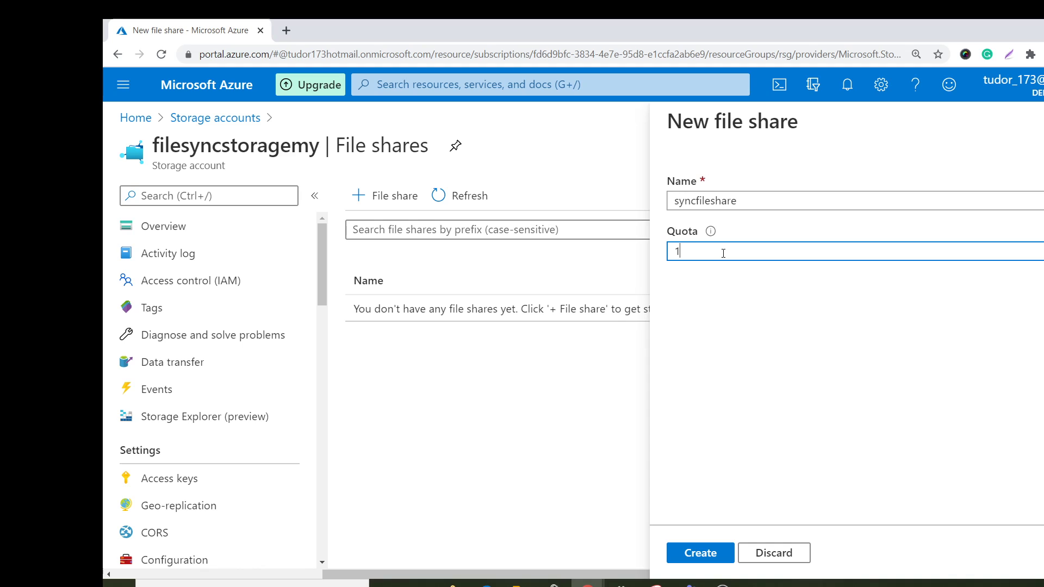
pyautogui.click(700, 560)
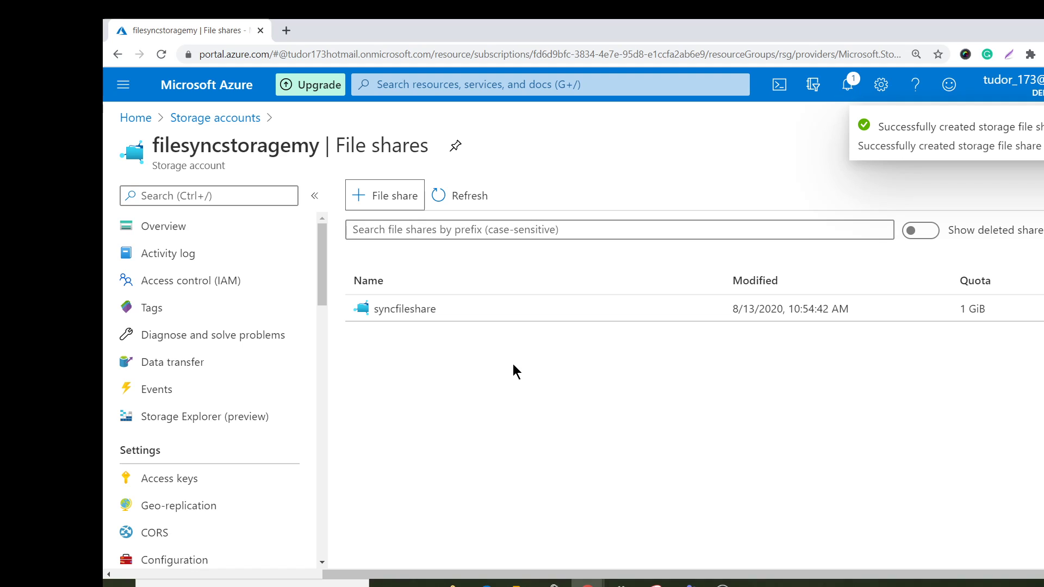
pyautogui.click(391, 311)
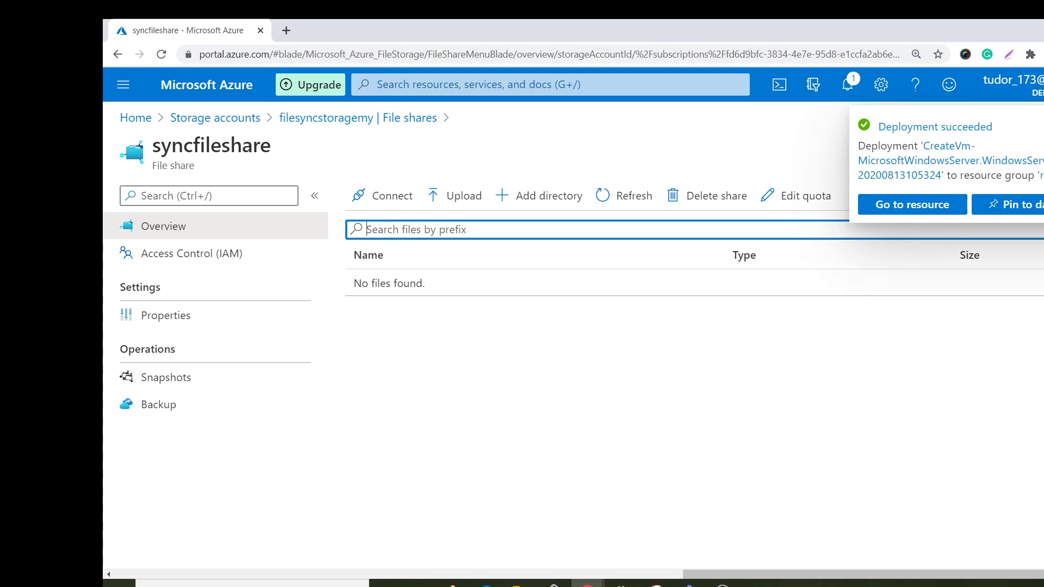
# Search the portal for "azure file syn" and open the Azure File Sync marketplace deployment form.
pyautogui.click(517, 90)
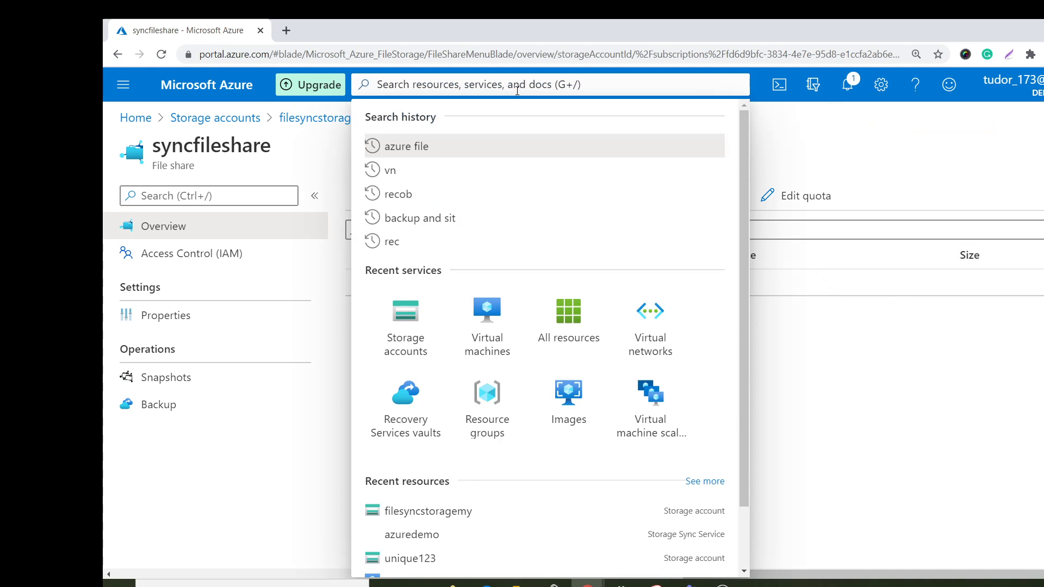
pyautogui.write('azu')
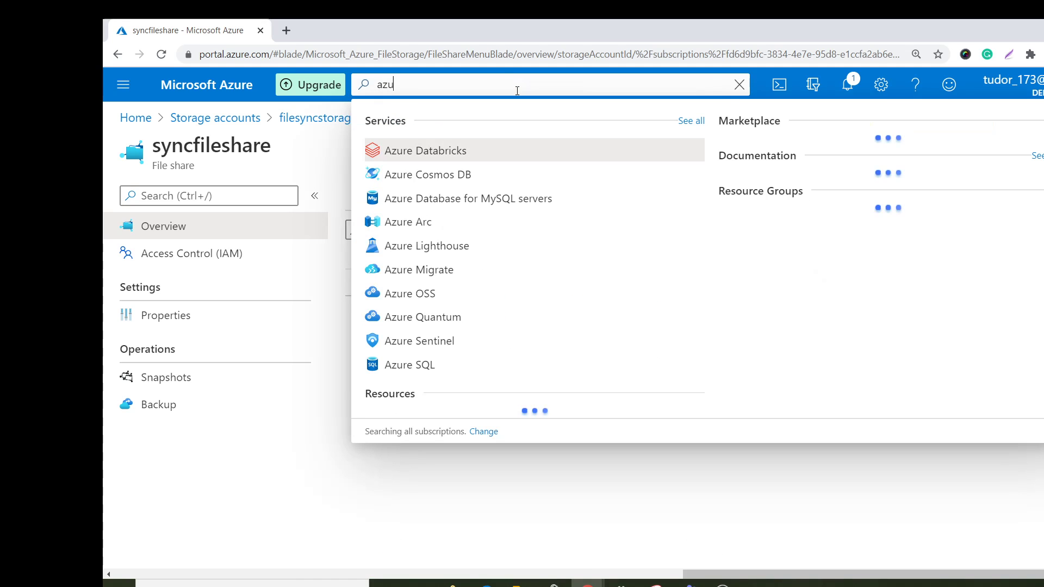
pyautogui.write('re file ')
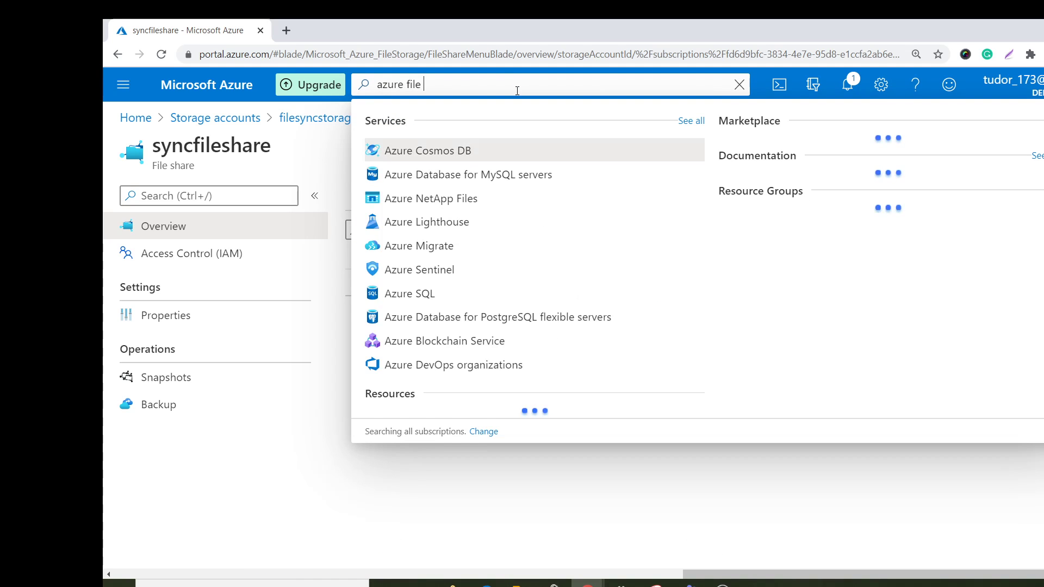
pyautogui.write('syn')
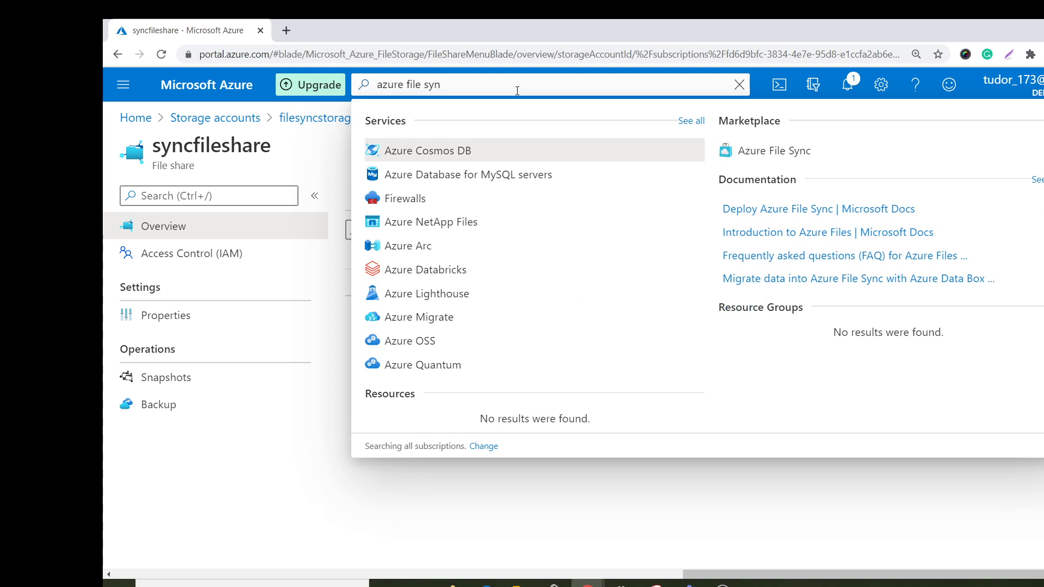
pyautogui.click(777, 150)
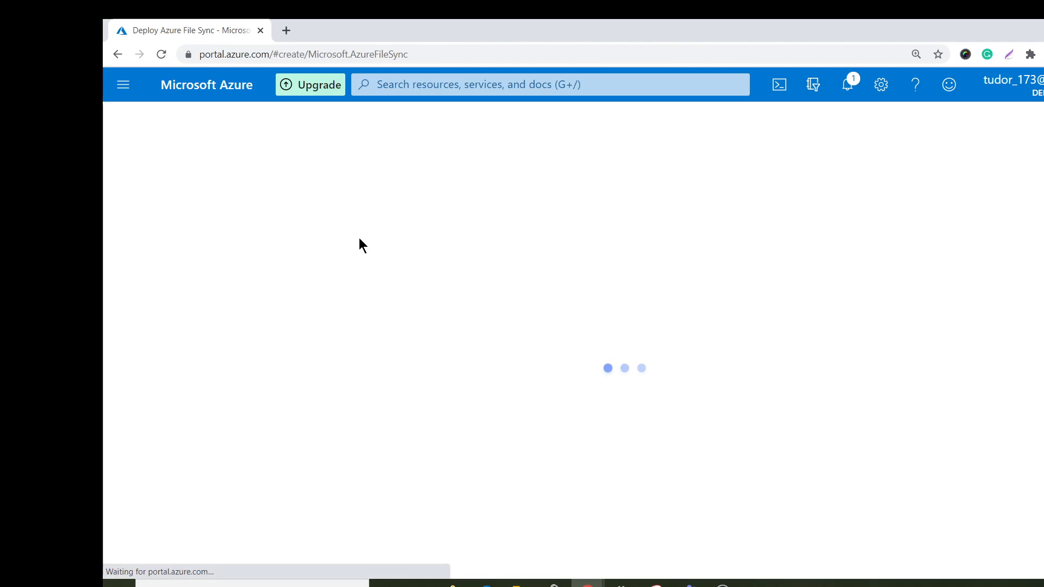
pyautogui.scroll(-1, 467, 448)
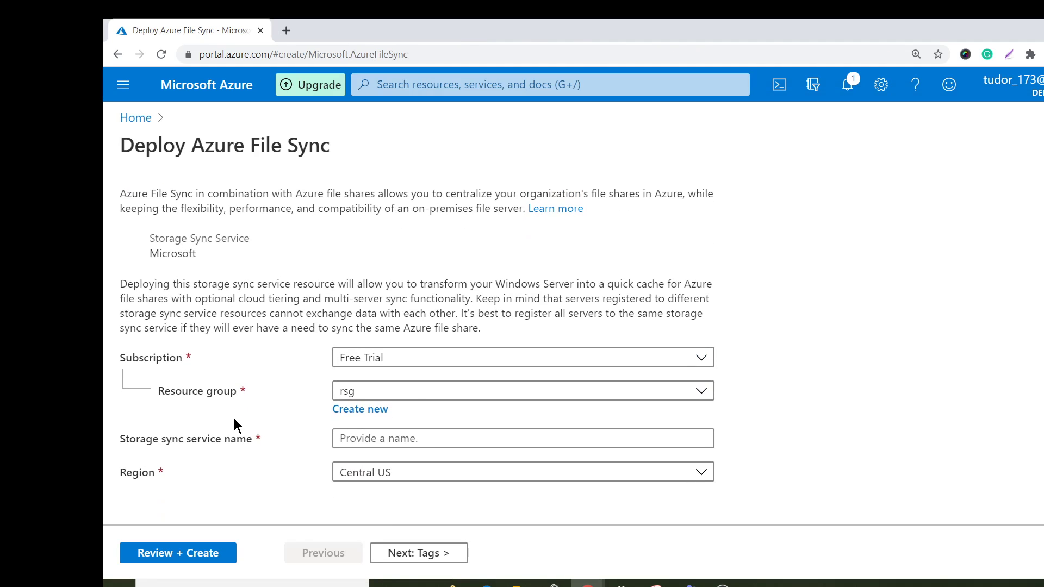
# Name the storage sync service demosync, set its region to East US, and review and create it.
pyautogui.click(415, 440)
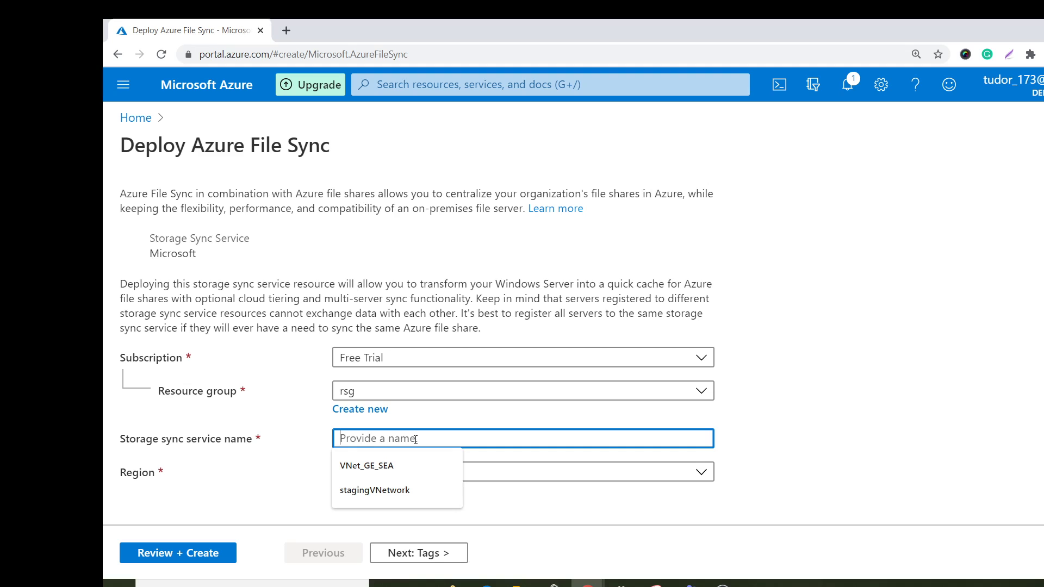
pyautogui.write('demo')
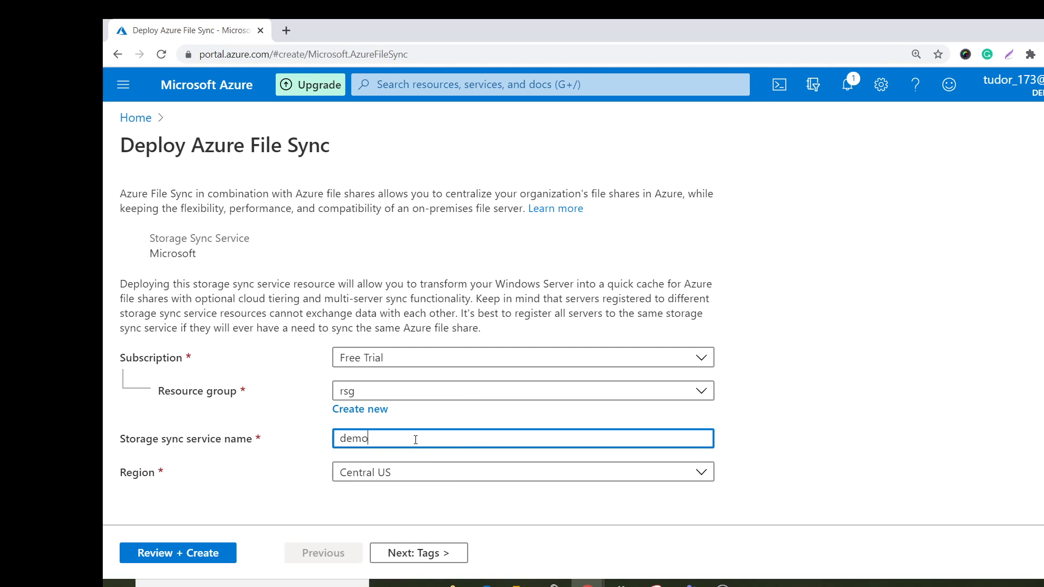
pyautogui.write('sync')
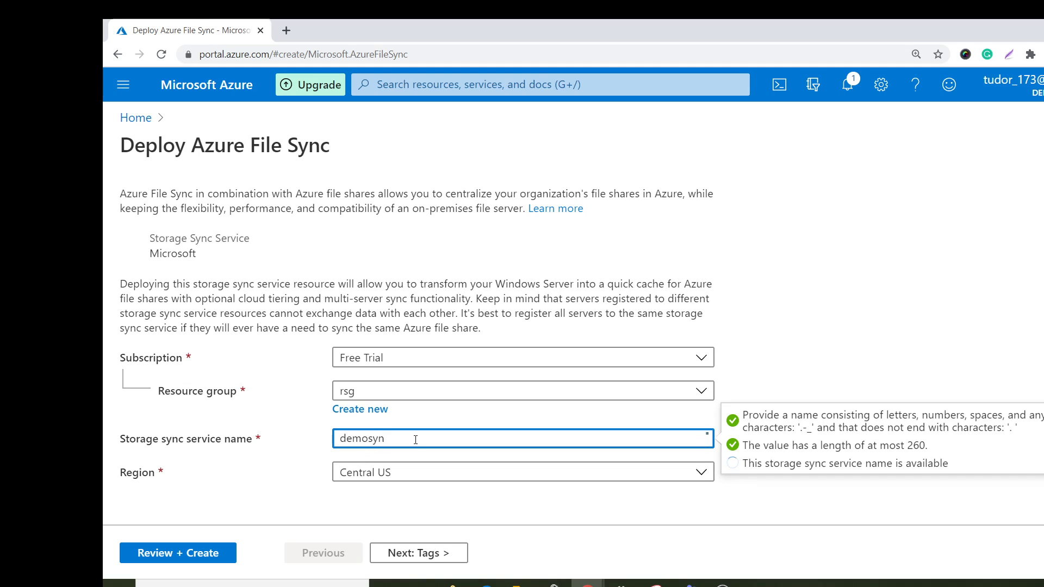
pyautogui.click(416, 472)
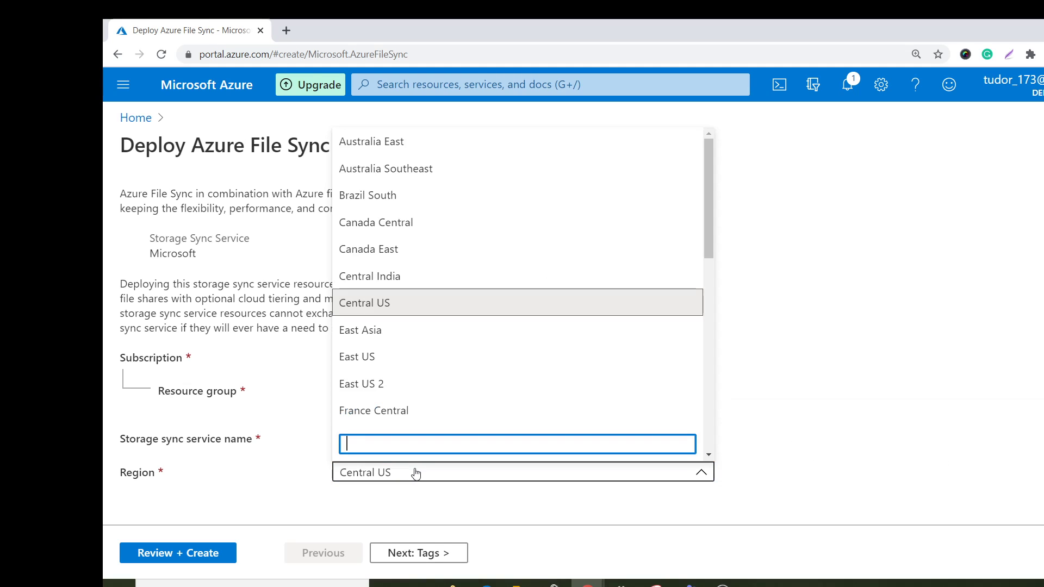
pyautogui.click(418, 359)
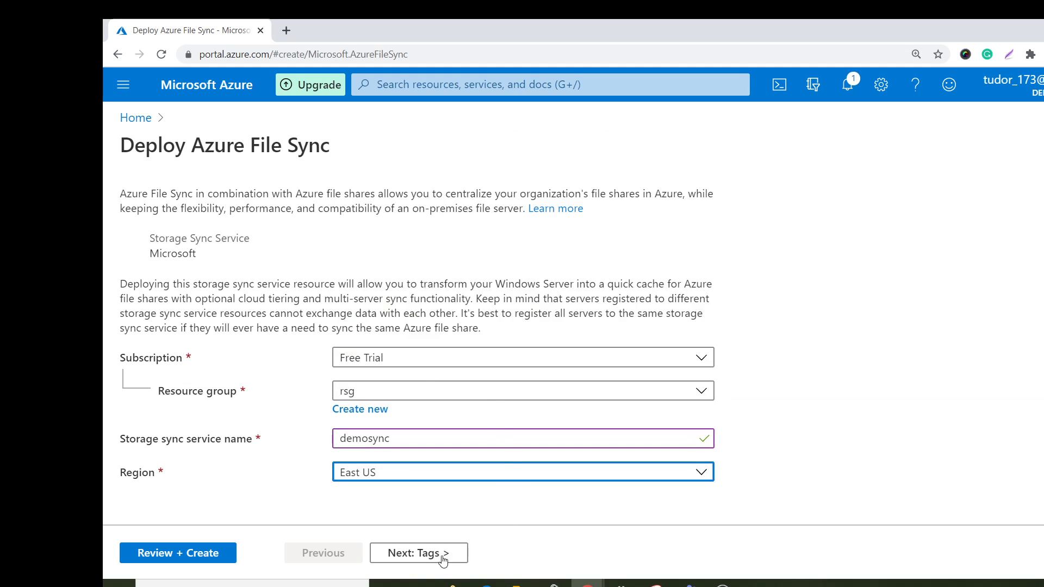
pyautogui.click(197, 555)
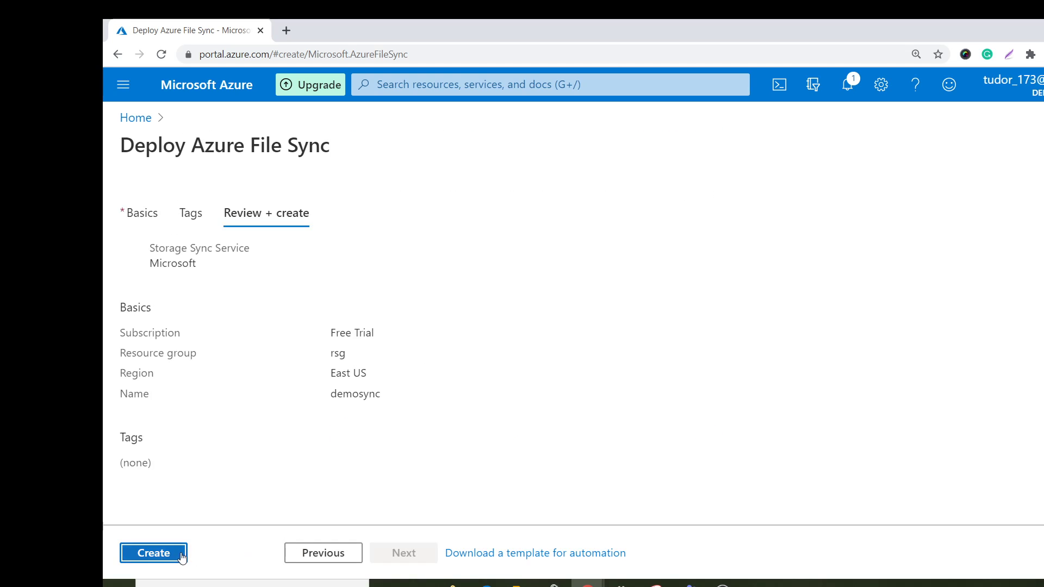
pyautogui.click(169, 555)
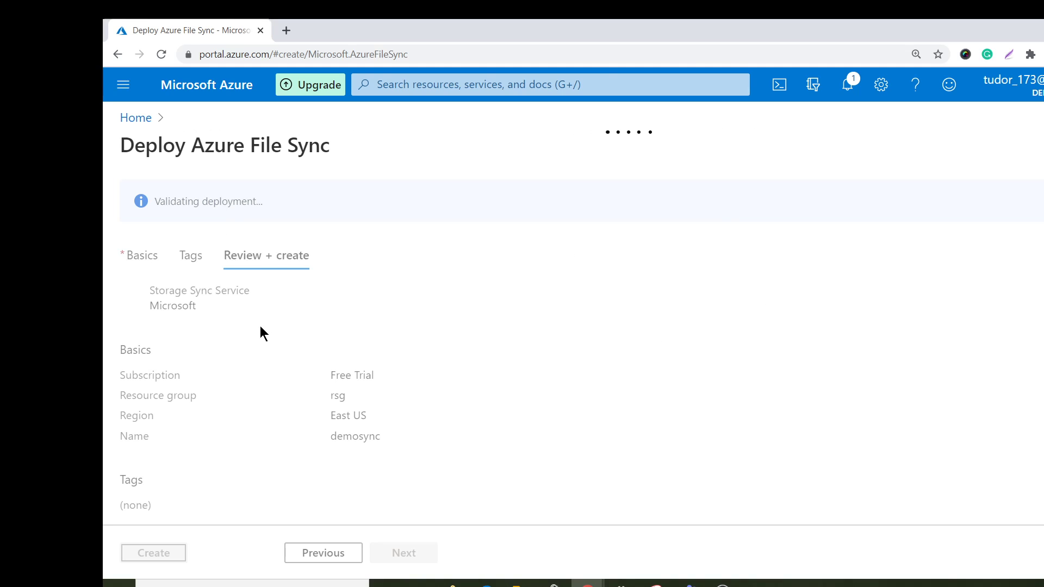
# Return to the portal home and open the filesyncc-VM virtual machine's overview.
pyautogui.click(136, 117)
pyautogui.click(394, 190)
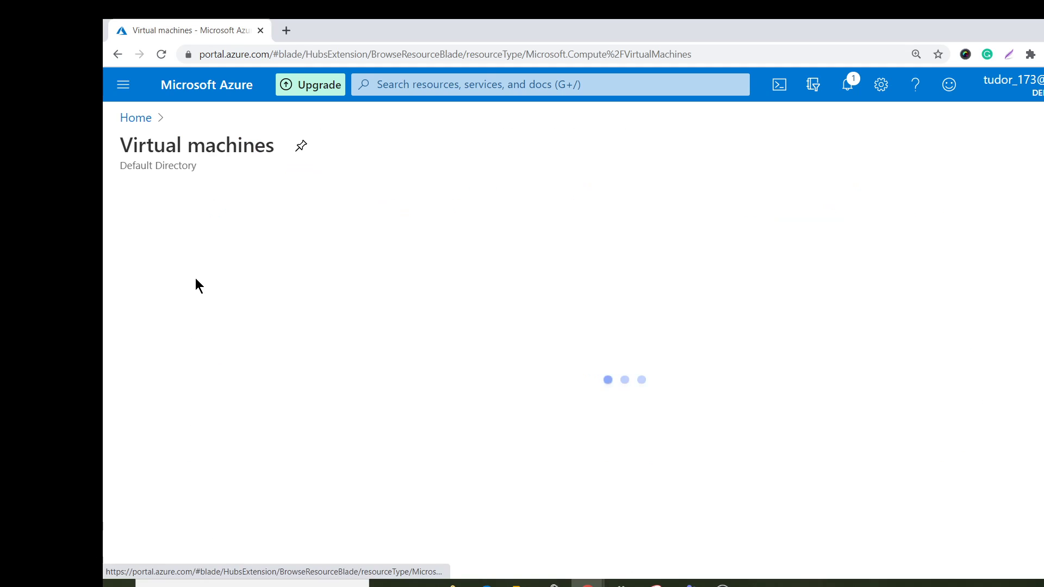
pyautogui.click(163, 334)
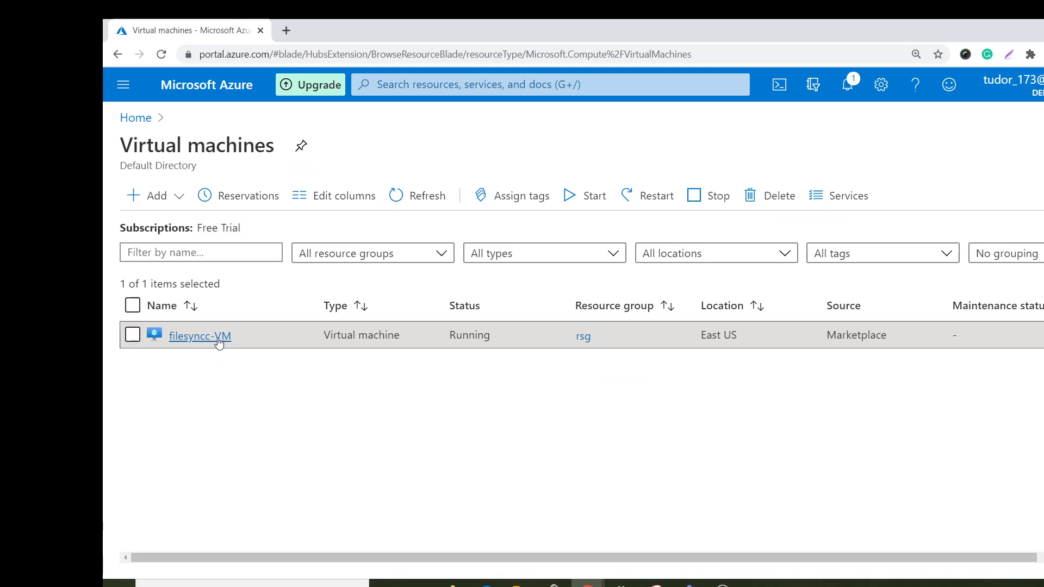
pyautogui.click(212, 338)
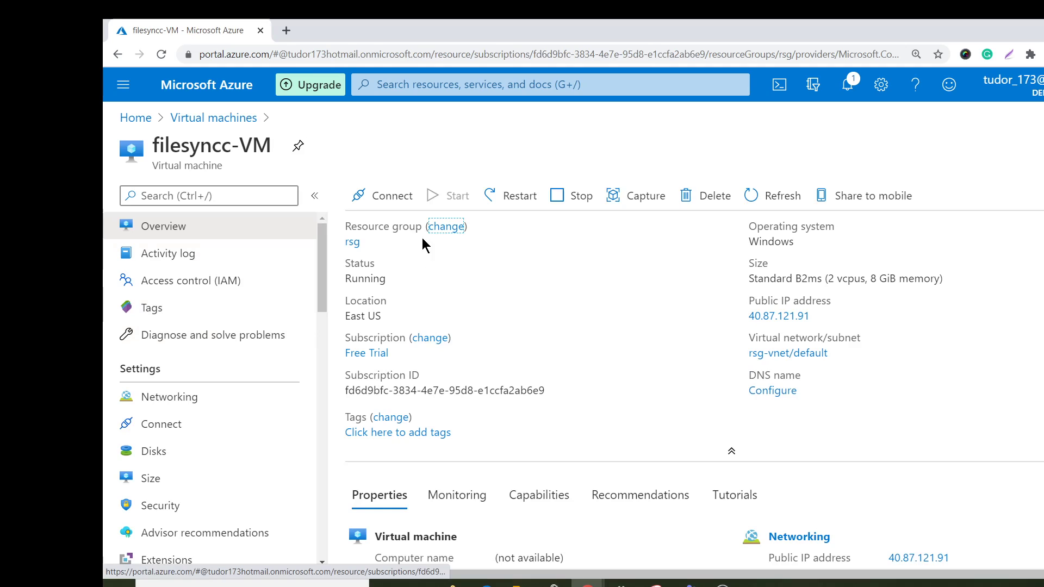
# Download the RDP file for connecting to filesyncc-VM on its public IP address and open it.
pyautogui.click(382, 197)
pyautogui.click(403, 229)
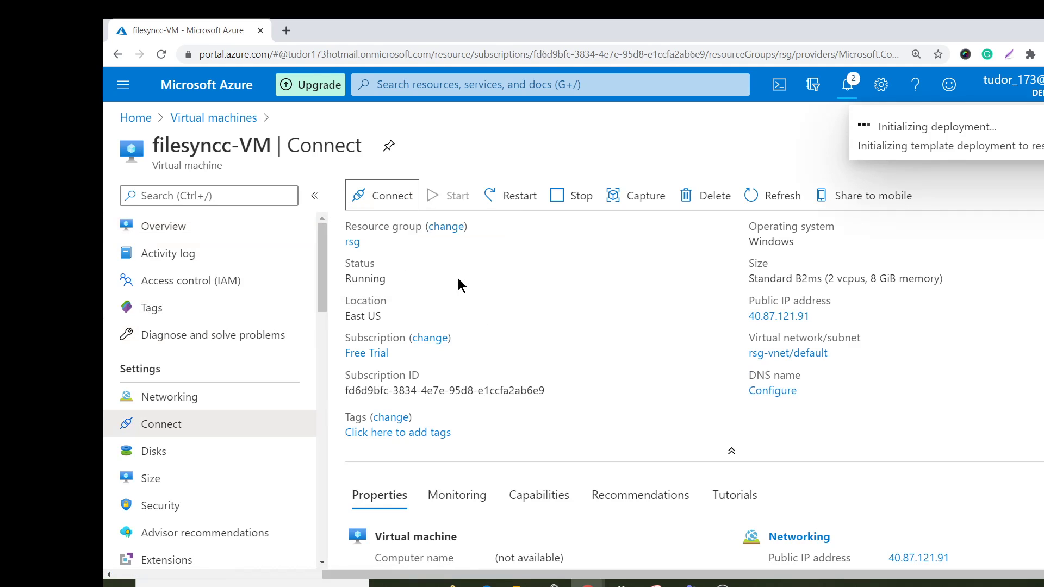
pyautogui.click(445, 452)
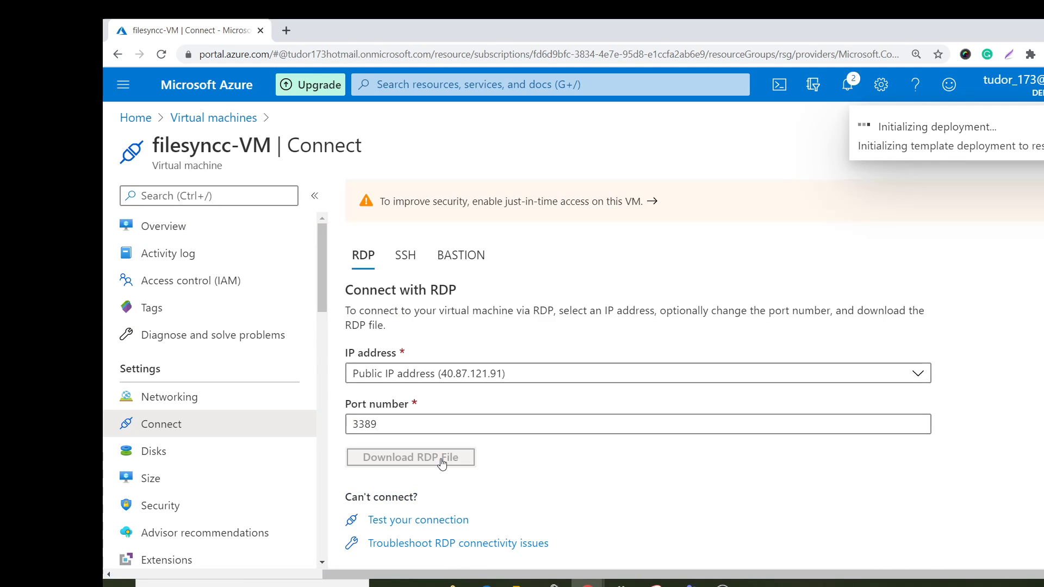
pyautogui.click(191, 563)
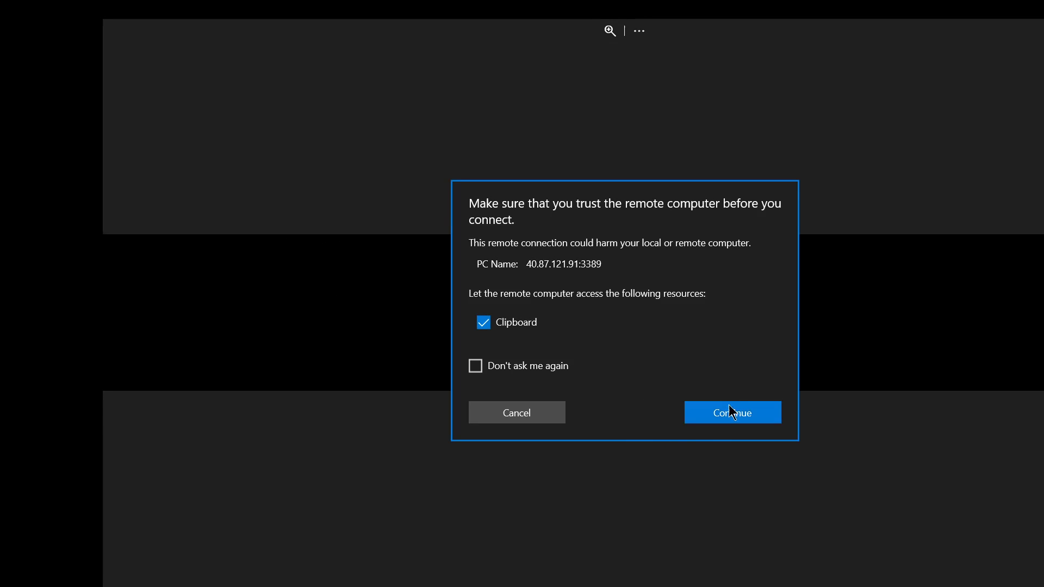
# Connect to the remote computer, log in as testuser with the account password, and accept the untrusted certificate.
pyautogui.click(730, 413)
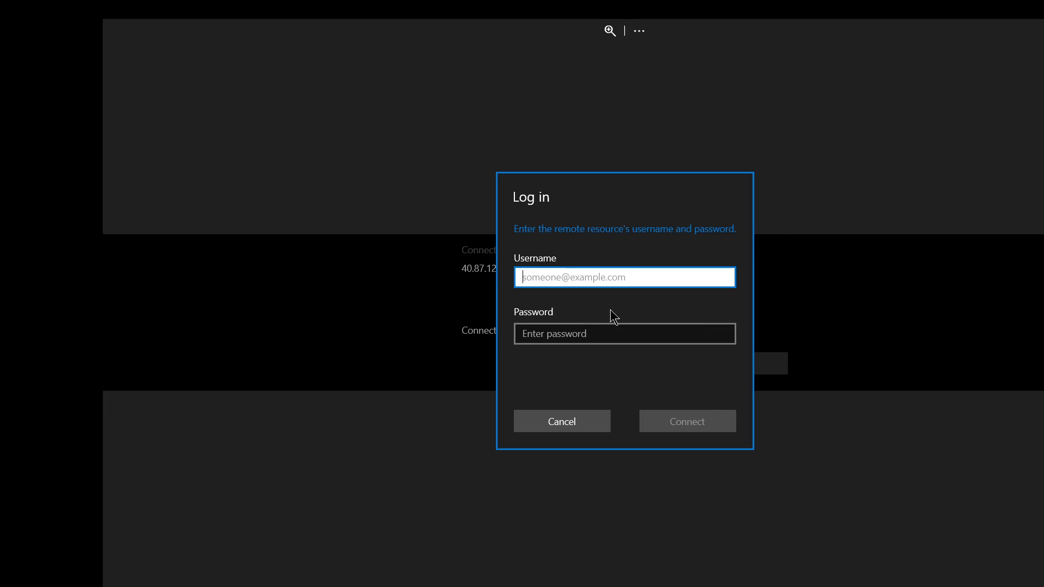
pyautogui.write('testuser')
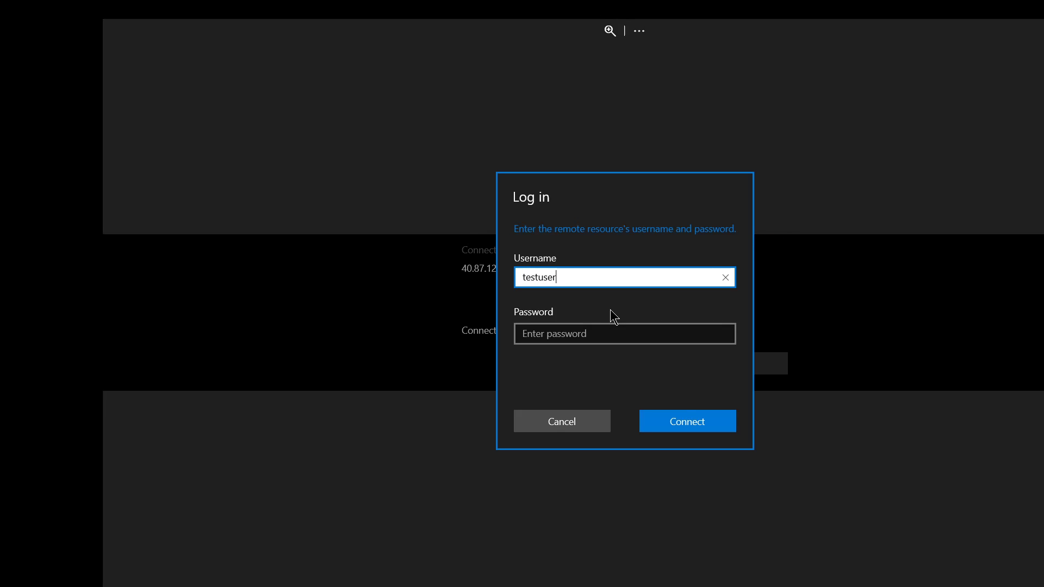
pyautogui.press('Tab')
pyautogui.write('•••••••••')
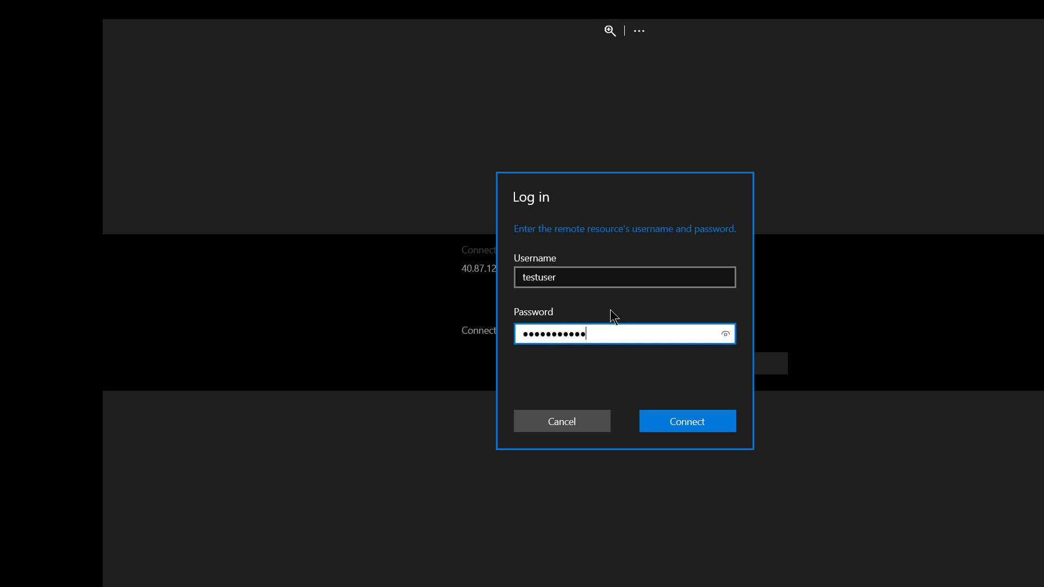
pyautogui.write('•••')
pyautogui.press('Return')
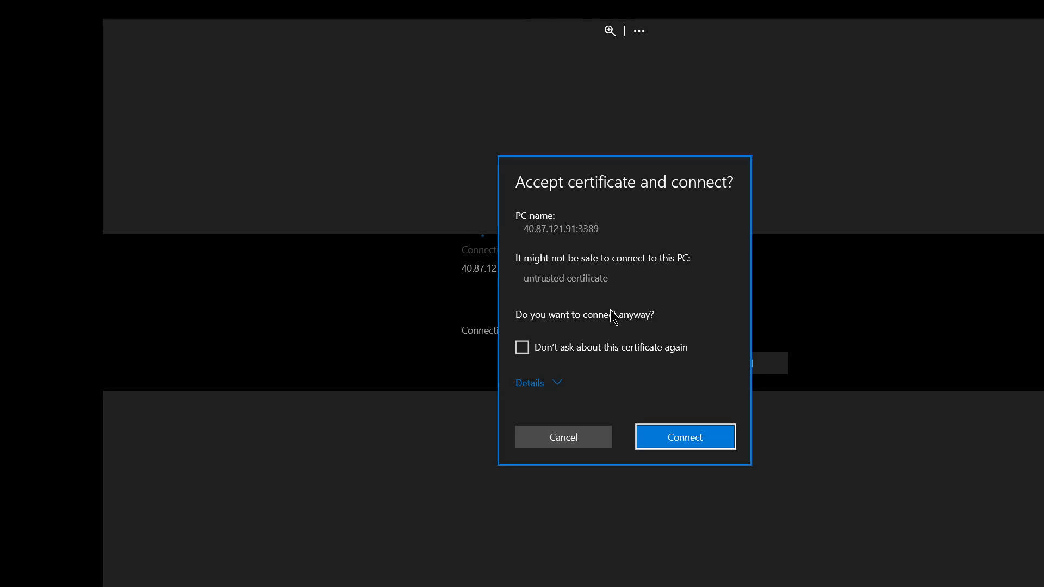
pyautogui.click(690, 445)
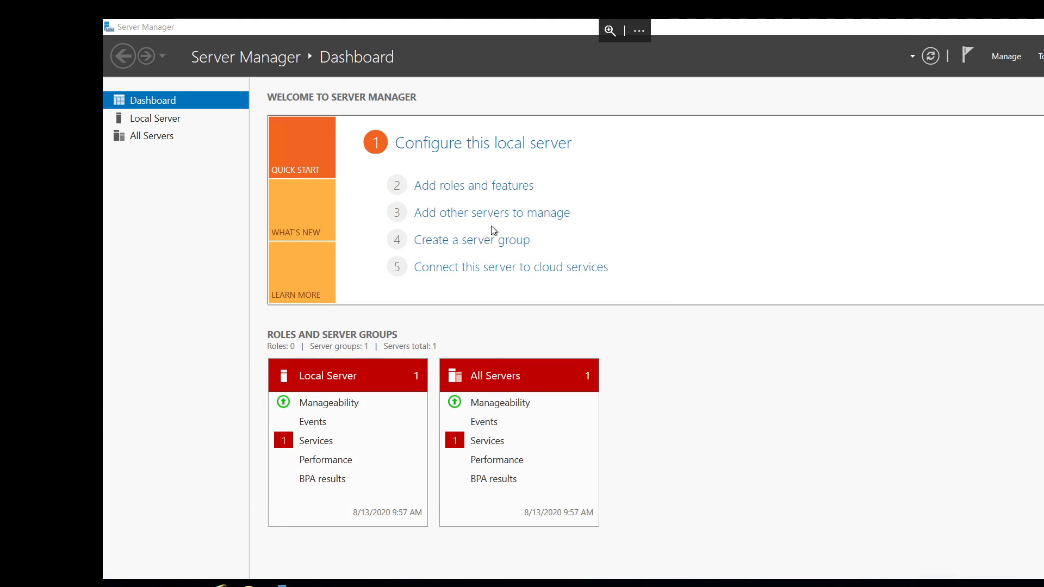
# Turn off Real-time protection and Cloud-based Protection in the local server's Windows Defender settings.
pyautogui.click(136, 119)
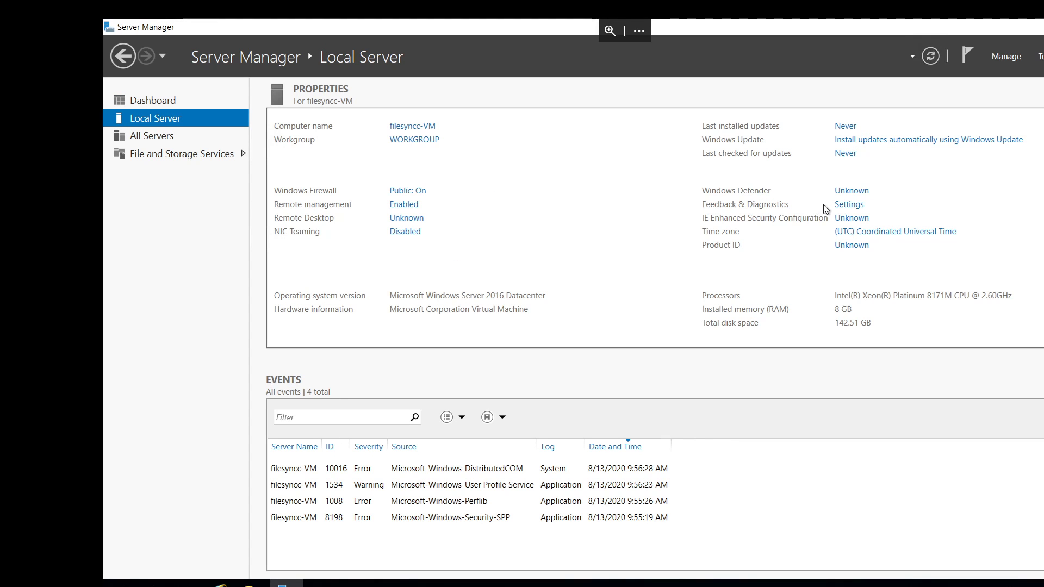
pyautogui.click(880, 192)
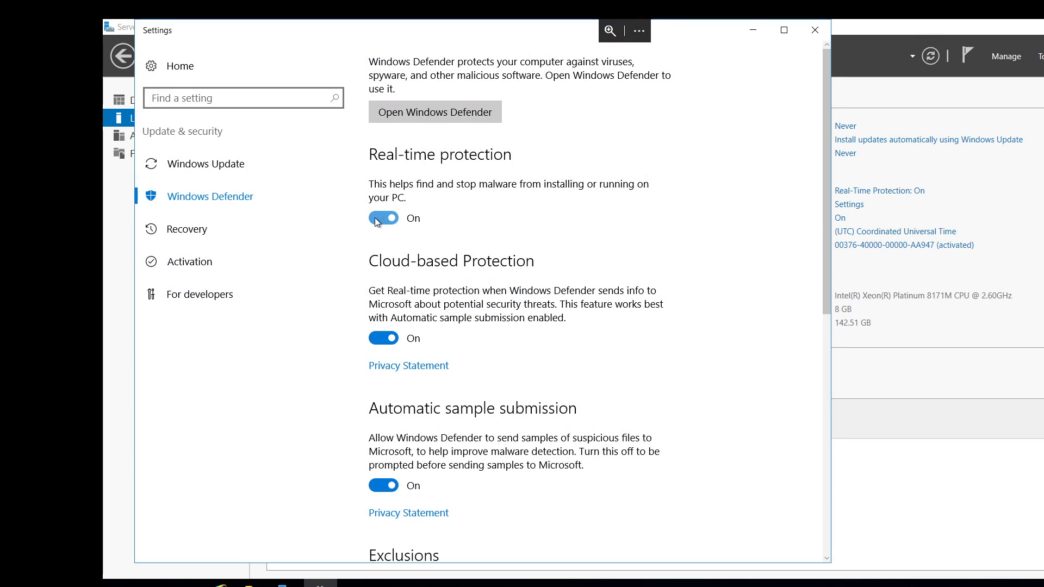
pyautogui.click(376, 221)
pyautogui.click(387, 337)
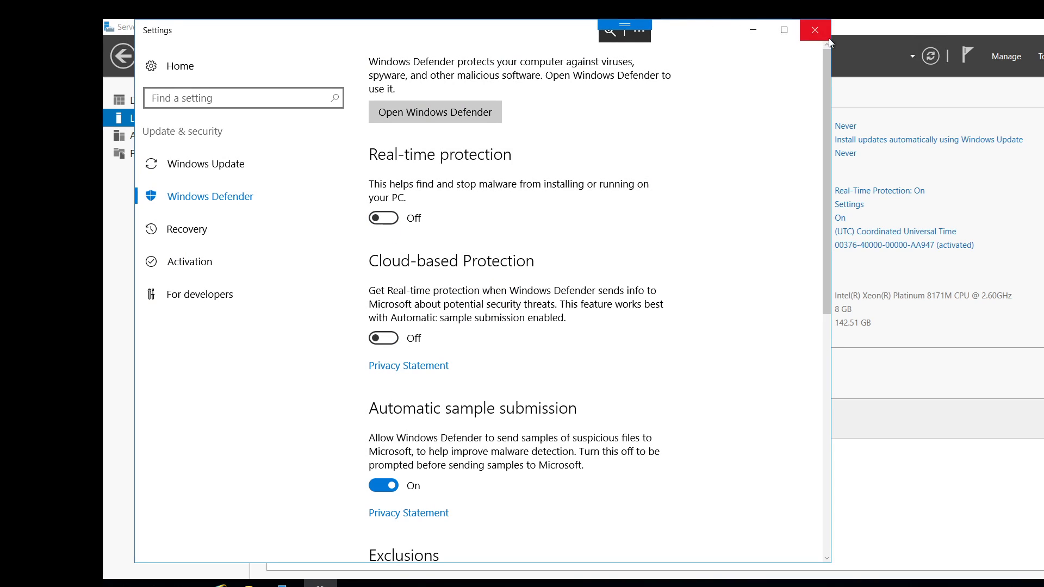
pyautogui.click(829, 38)
pyautogui.click(866, 191)
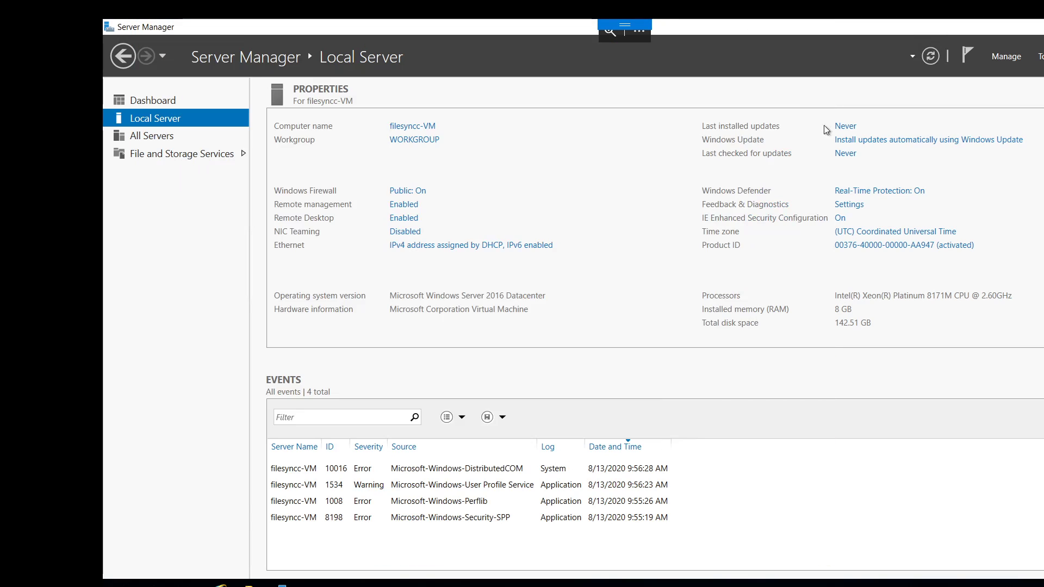
pyautogui.click(816, 30)
# Turn off IE Enhanced Security Configuration for both Administrators and Users.
pyautogui.click(839, 220)
pyautogui.click(537, 287)
pyautogui.click(537, 367)
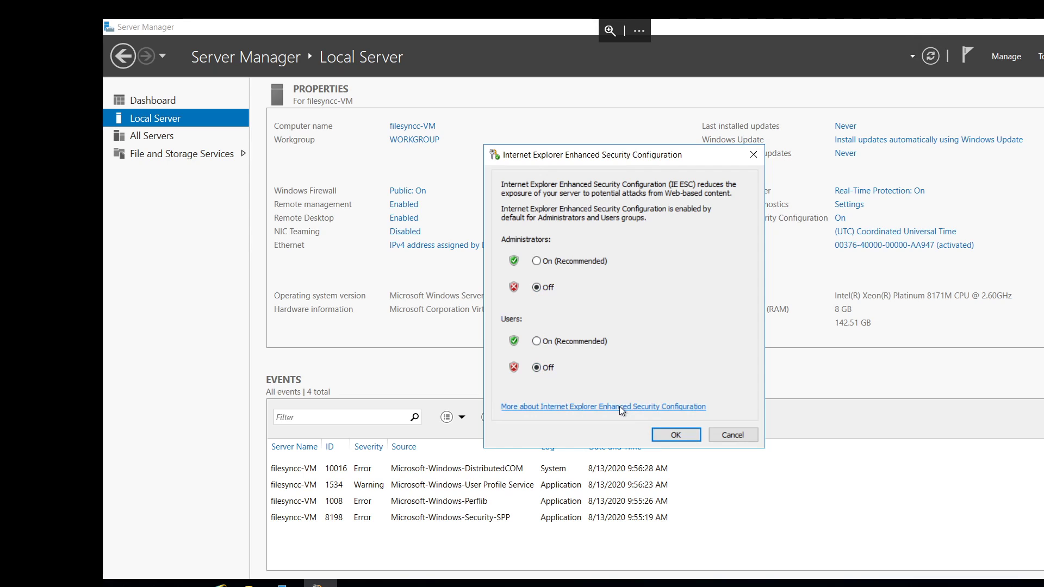
pyautogui.click(675, 435)
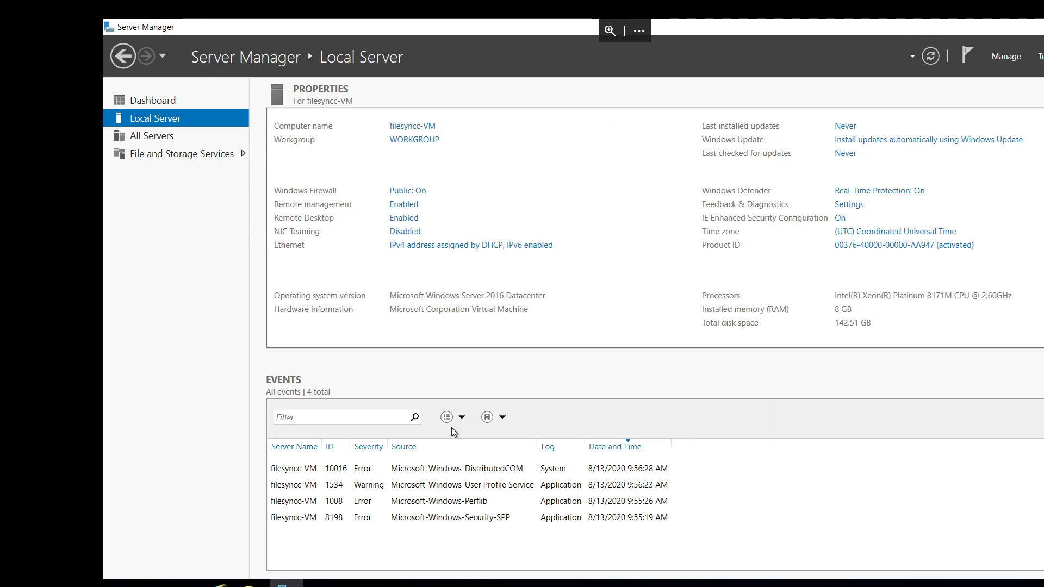
# Switch to Internet Explorer on the server, set it up without the recommended settings, and go to google.com.
pyautogui.click(220, 585)
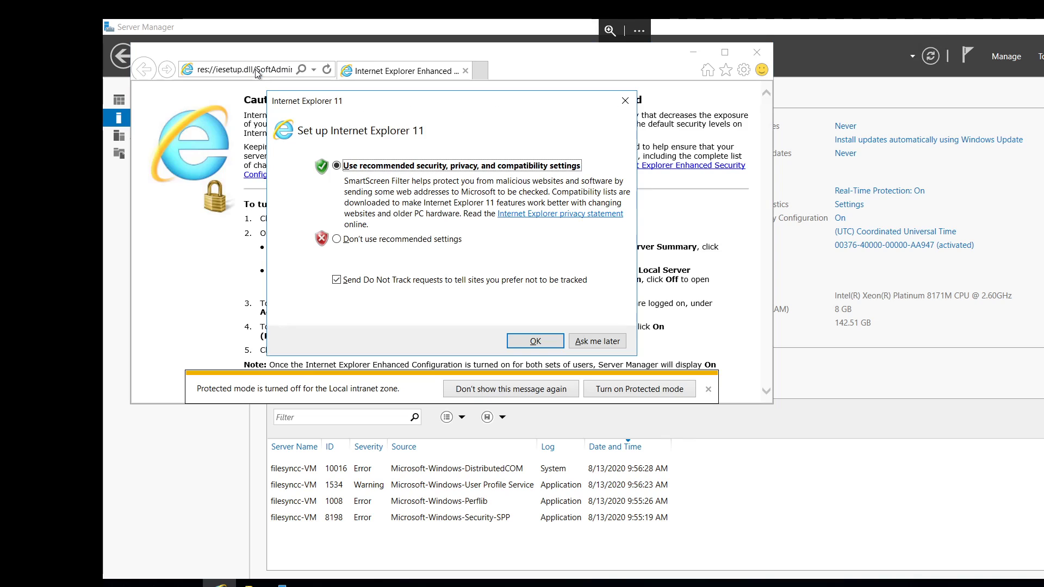
pyautogui.click(399, 241)
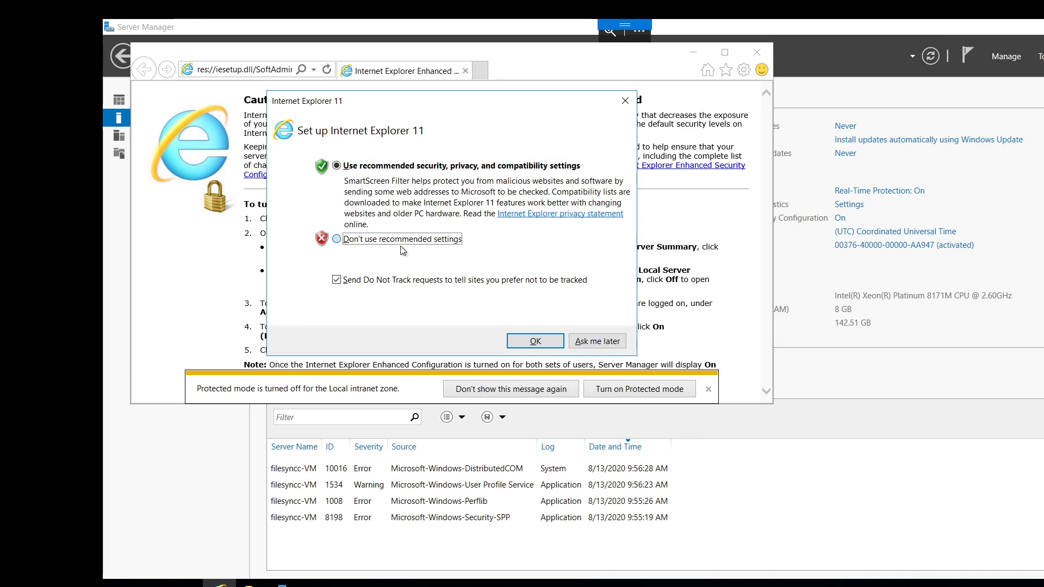
pyautogui.click(535, 341)
pyautogui.click(267, 71)
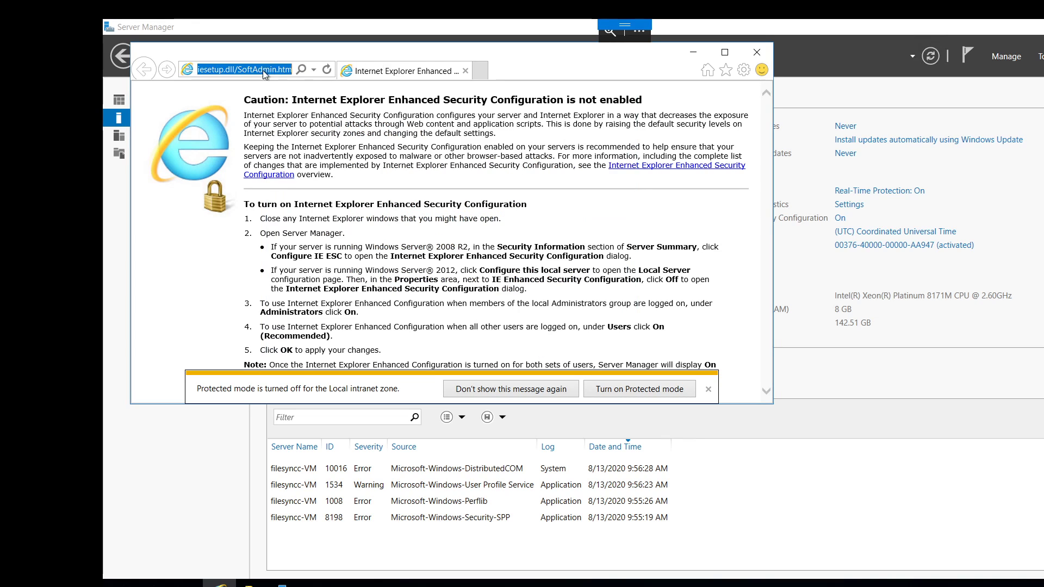
pyautogui.write('goo')
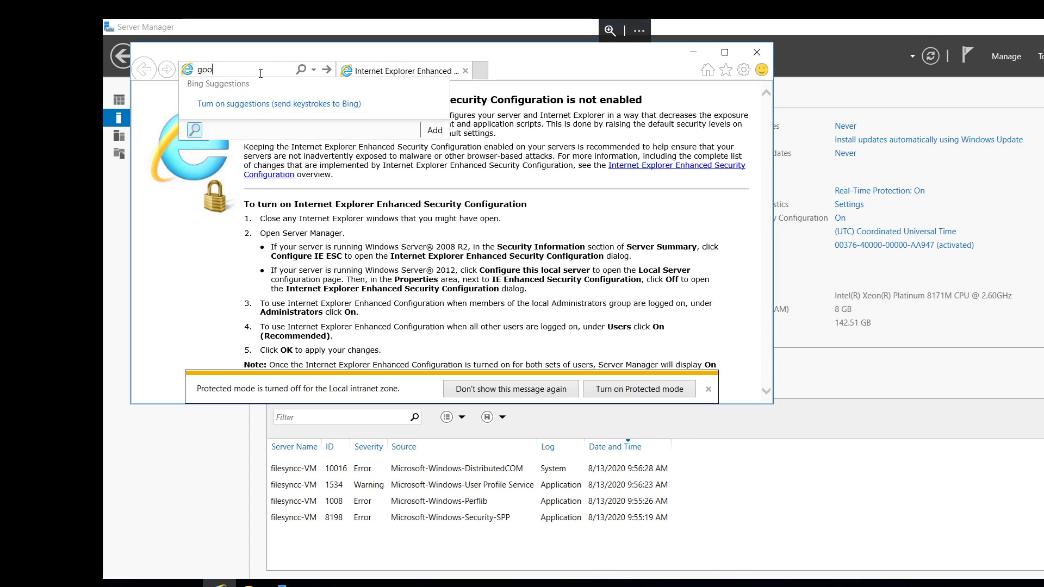
pyautogui.write('gle.com')
pyautogui.press('Return')
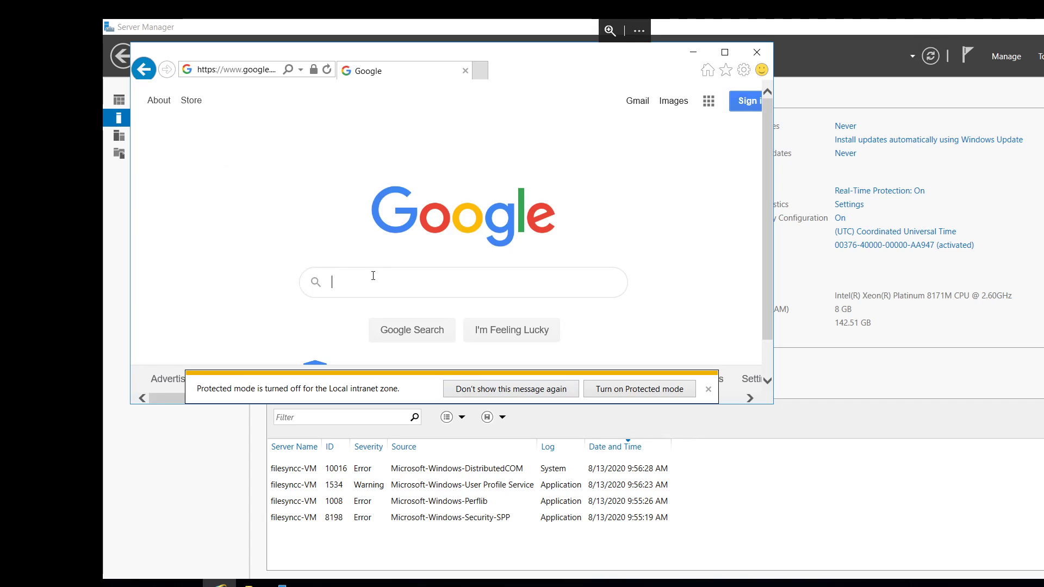
# Search Google for "file sync service agent install" and open Microsoft's Azure File Sync Agent download page.
pyautogui.write('file')
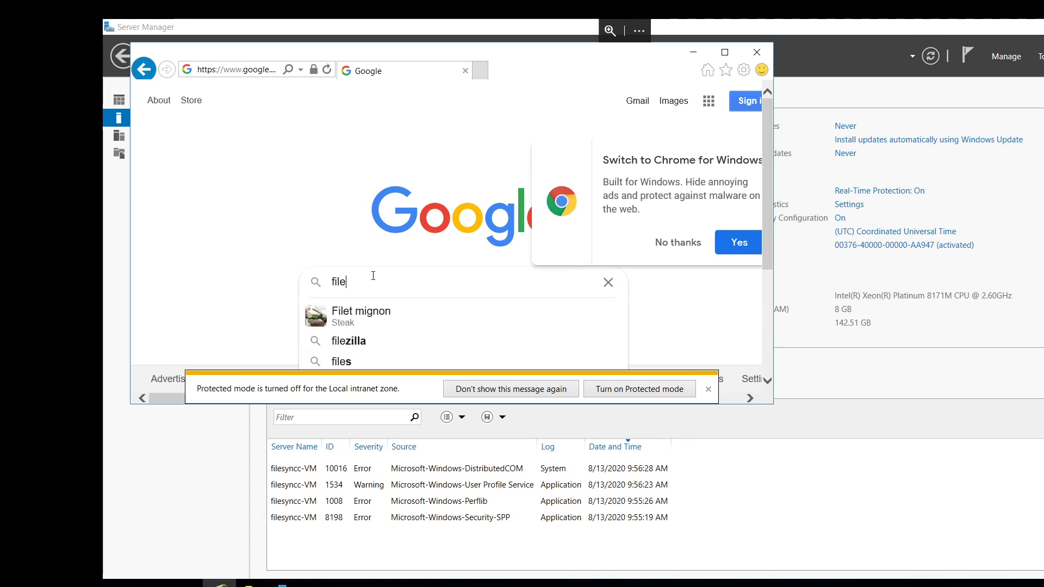
pyautogui.write(' syn')
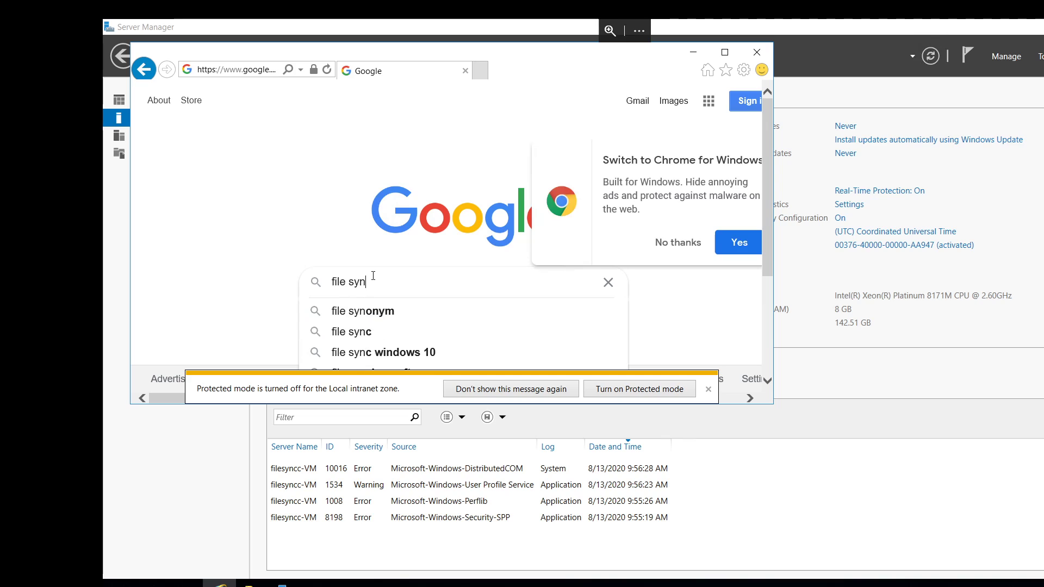
pyautogui.write('c s')
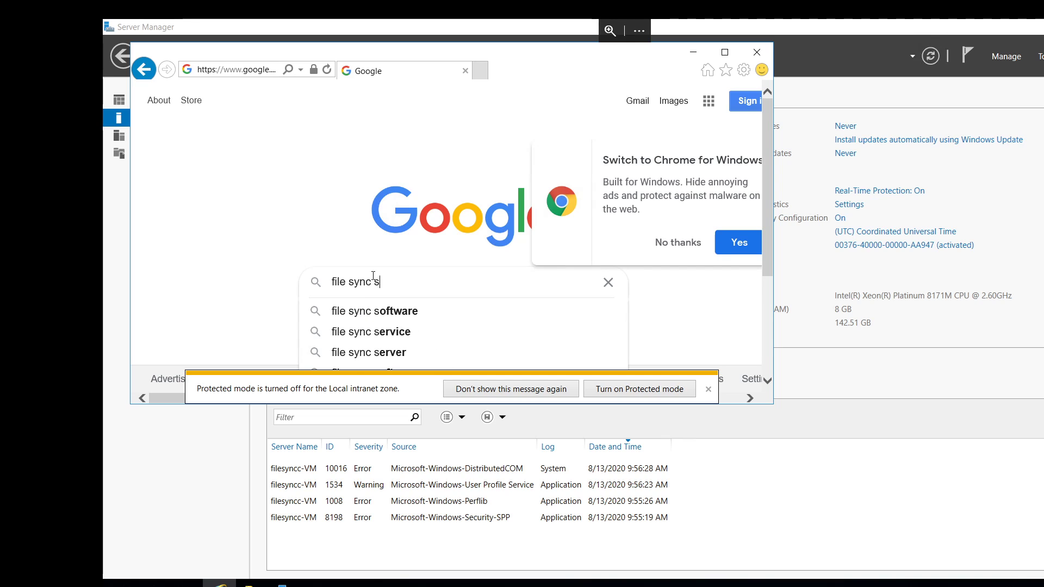
pyautogui.write('ervice')
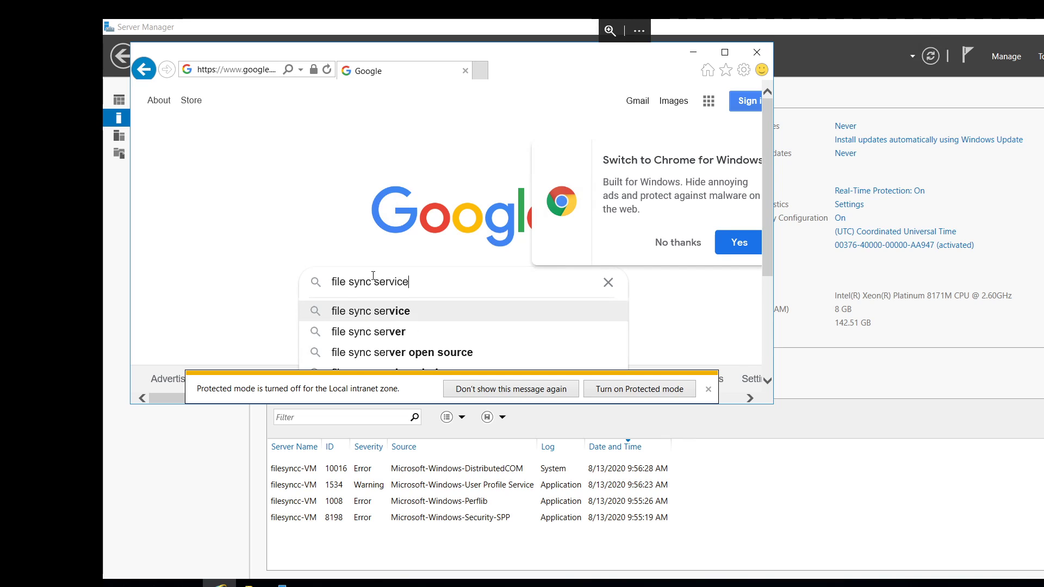
pyautogui.write(' agent install')
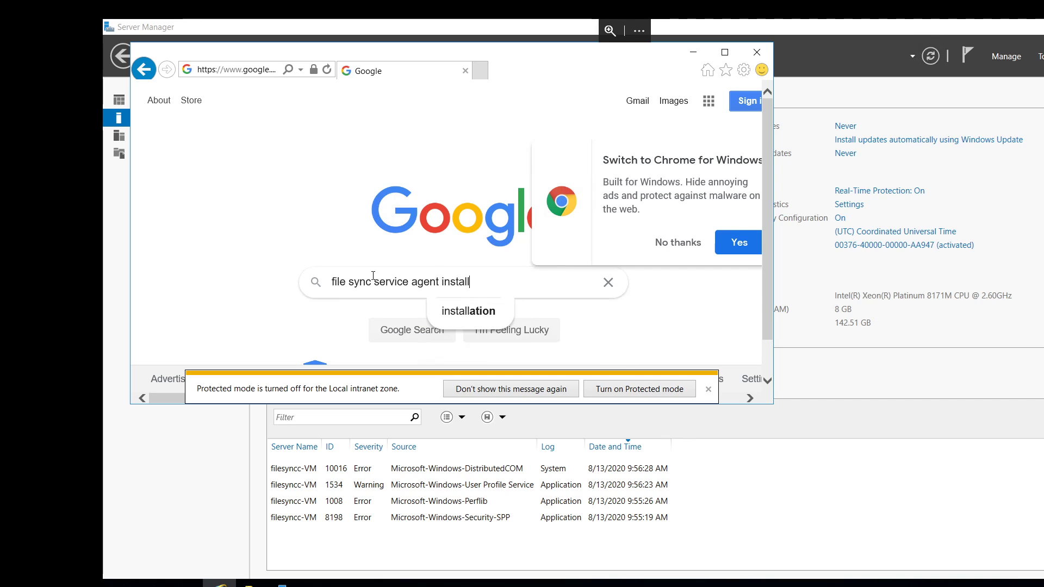
pyautogui.press('Return')
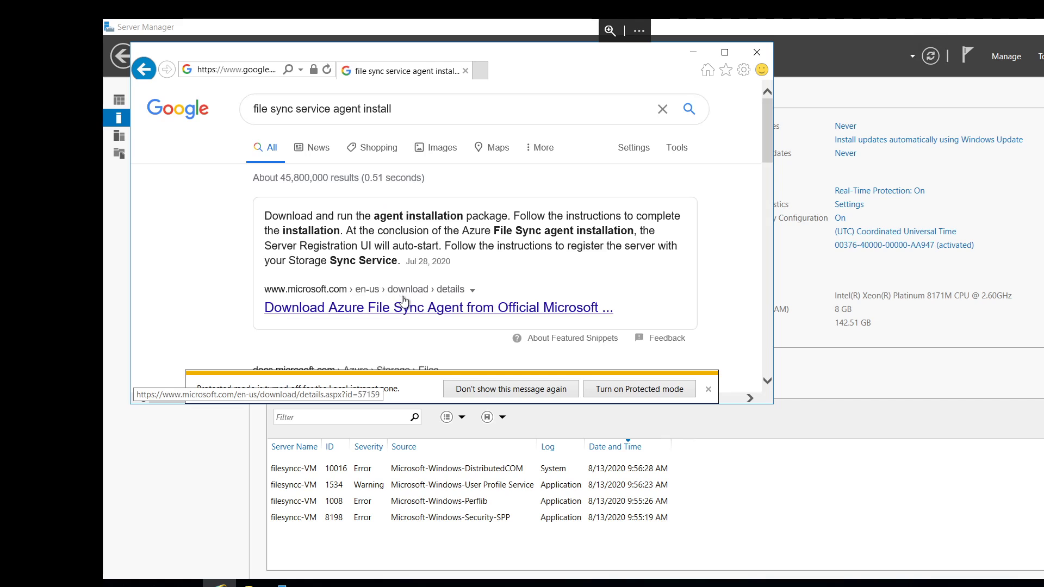
pyautogui.scroll(-3, 403, 300)
pyautogui.scroll(3, 392, 310)
pyautogui.click(370, 315)
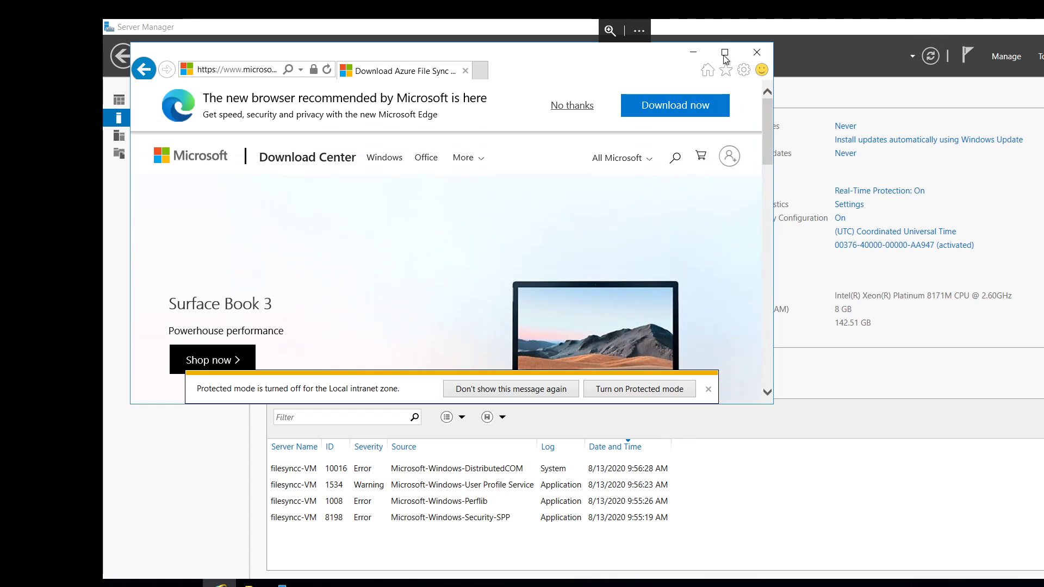
# Download StorageSyncAgent_WS2016.msi from the Azure File Sync Agent page and run it.
pyautogui.click(725, 52)
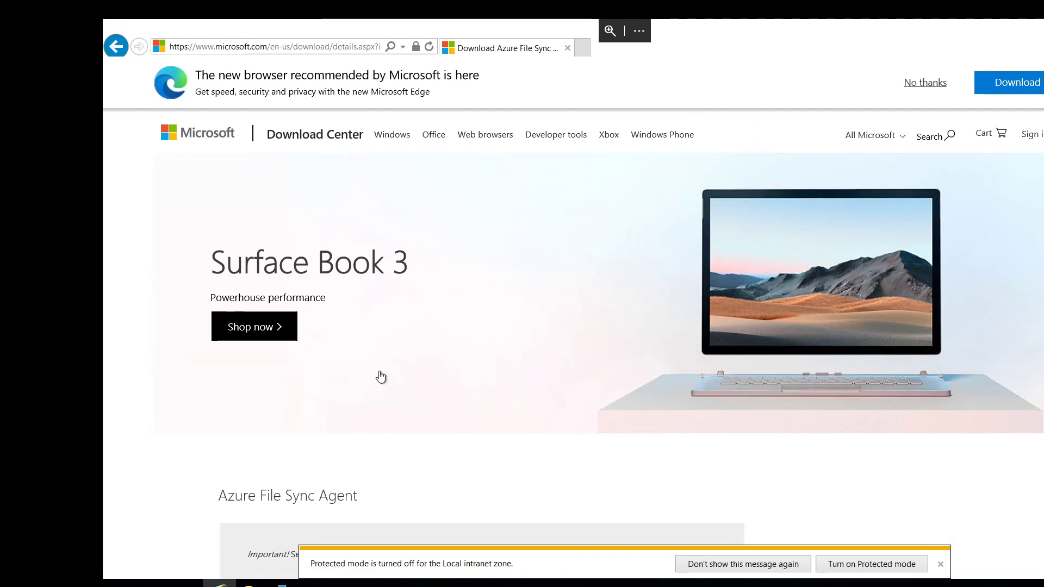
pyautogui.scroll(-3, 387, 377)
pyautogui.click(651, 438)
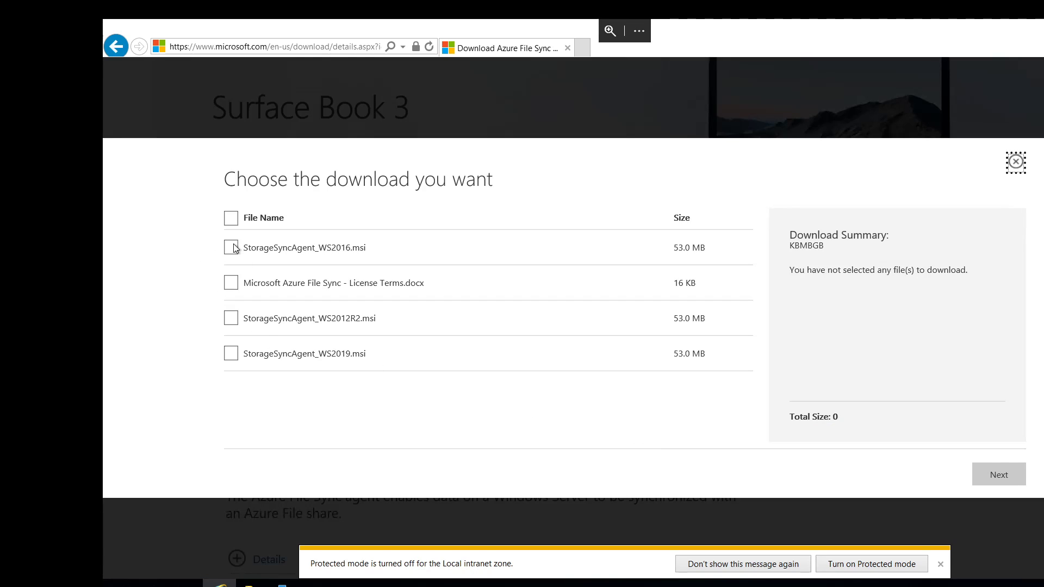
pyautogui.click(232, 248)
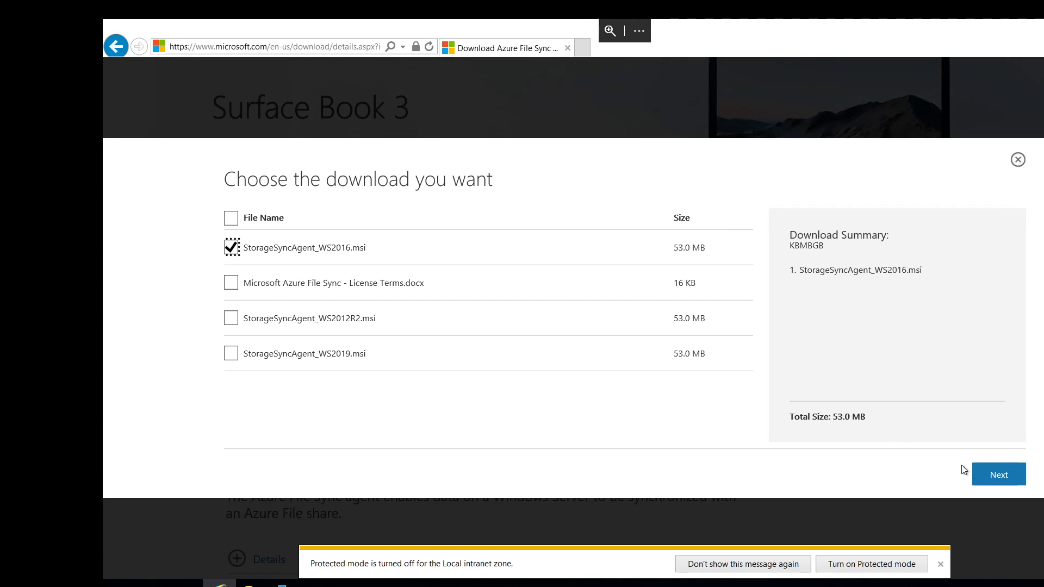
pyautogui.click(1010, 476)
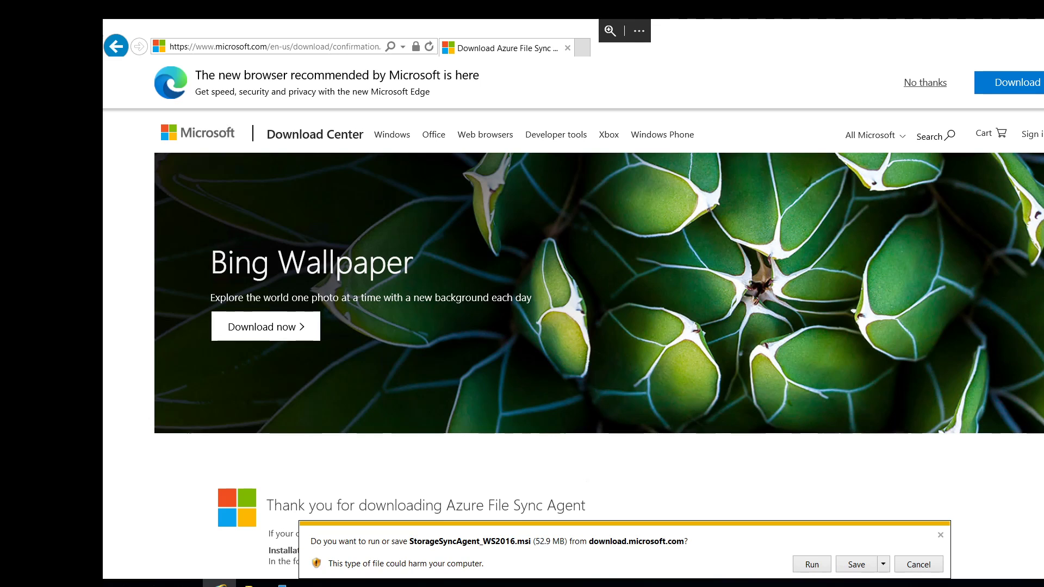
pyautogui.click(811, 564)
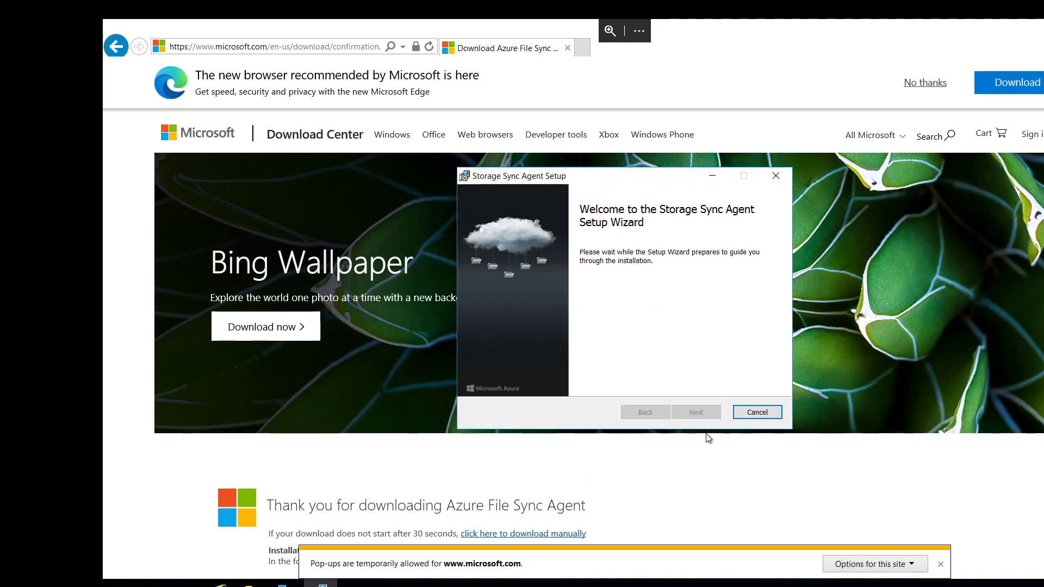
# Accept the license terms and install the Storage Sync Agent with Azure File Sync, the default folder and the server's existing proxy settings.
pyautogui.click(698, 413)
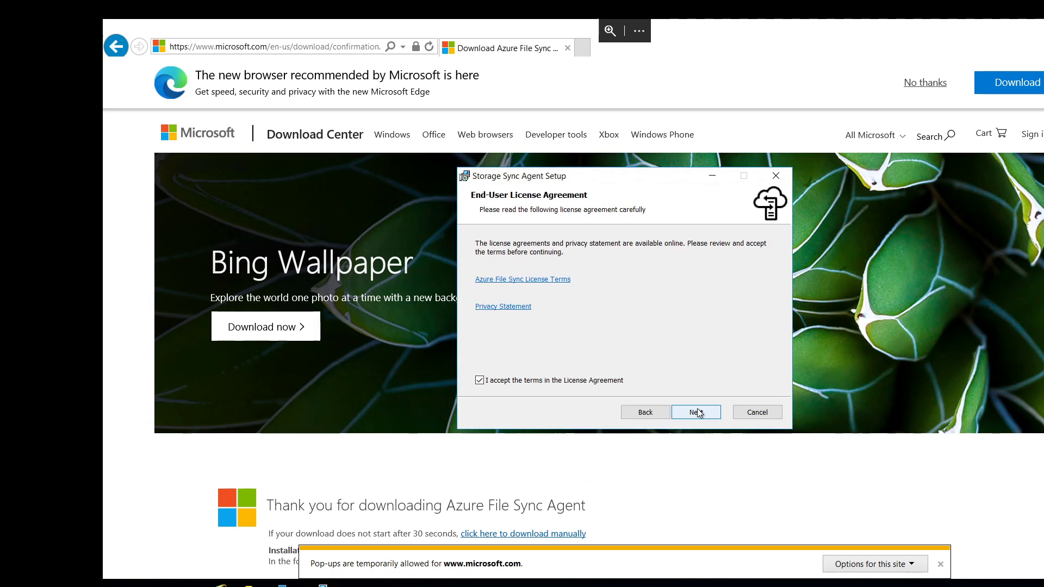
pyautogui.click(699, 413)
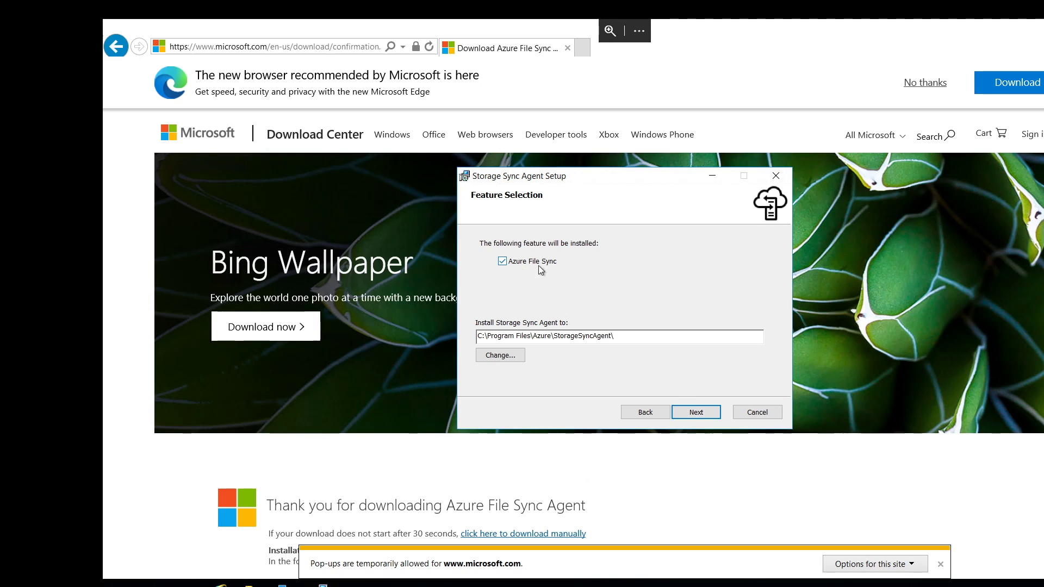
pyautogui.click(697, 416)
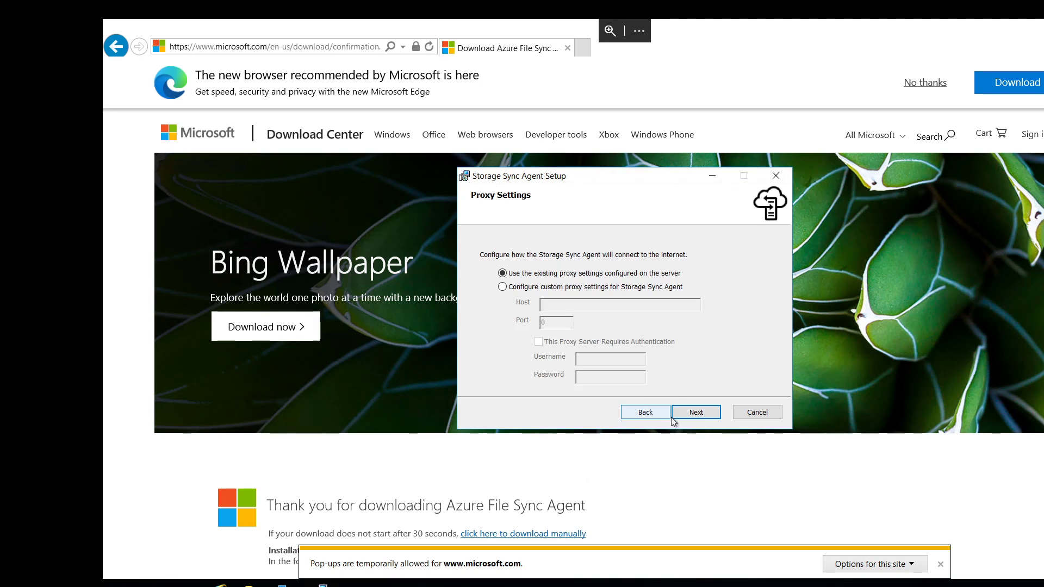
pyautogui.click(682, 413)
pyautogui.click(553, 325)
pyautogui.click(693, 414)
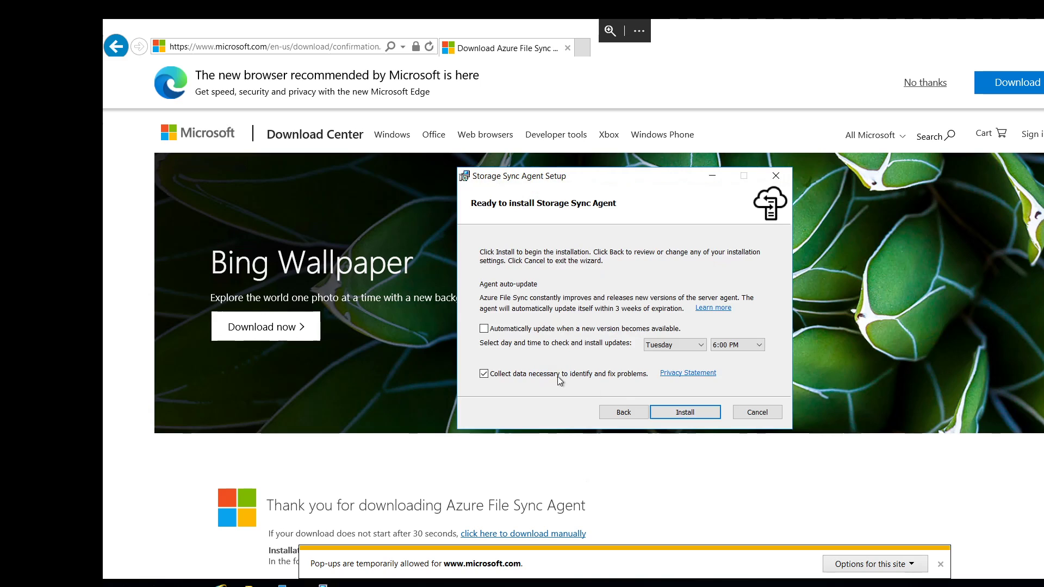
pyautogui.click(687, 416)
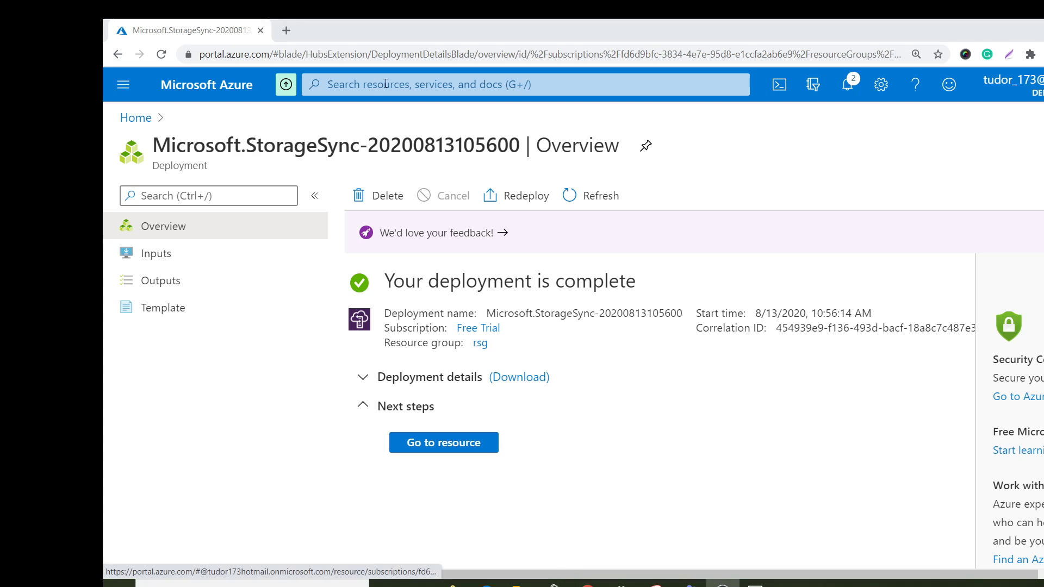
pyautogui.click(393, 80)
pyautogui.write('fi')
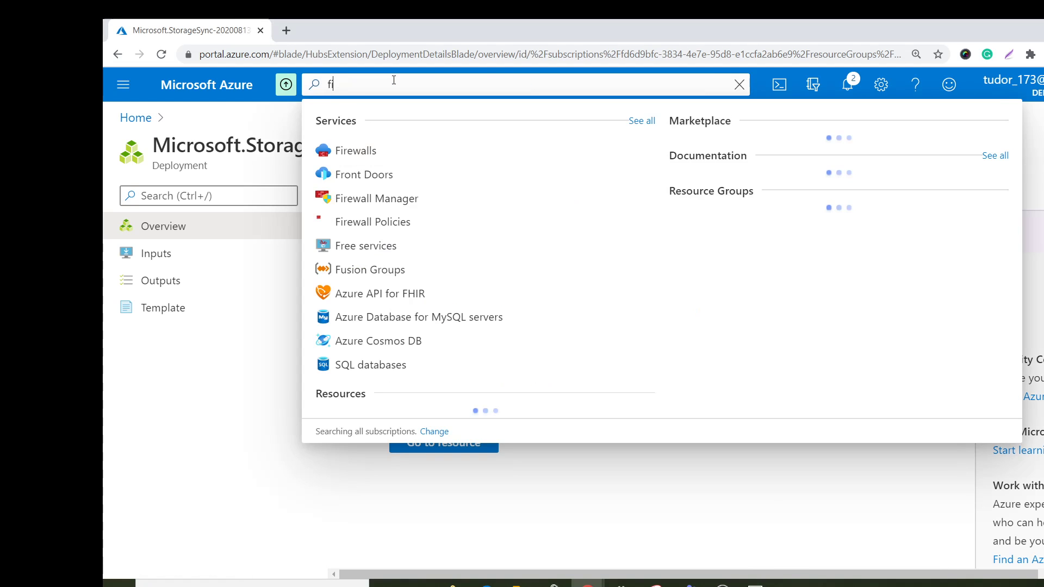
pyautogui.write('le')
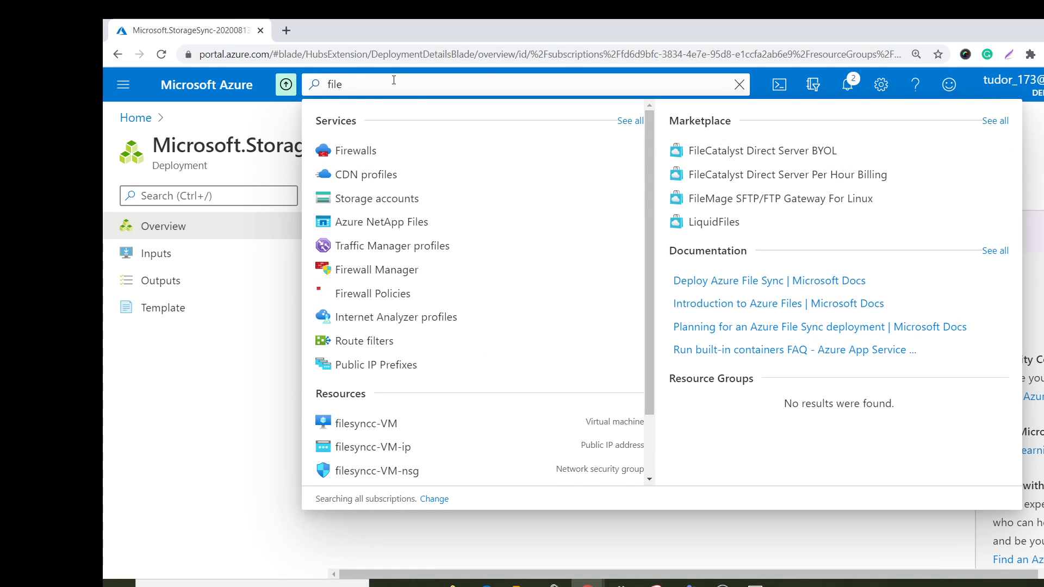
pyautogui.press('BackSpace')
pyautogui.press('BackSpace')
pyautogui.press('BackSpace')
pyautogui.press('BackSpace')
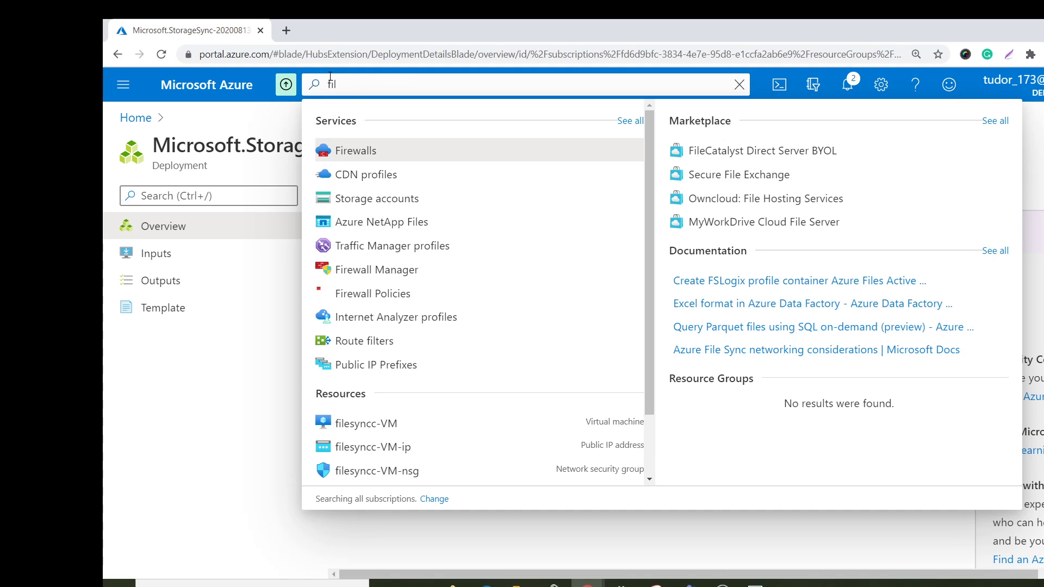
pyautogui.write('azu')
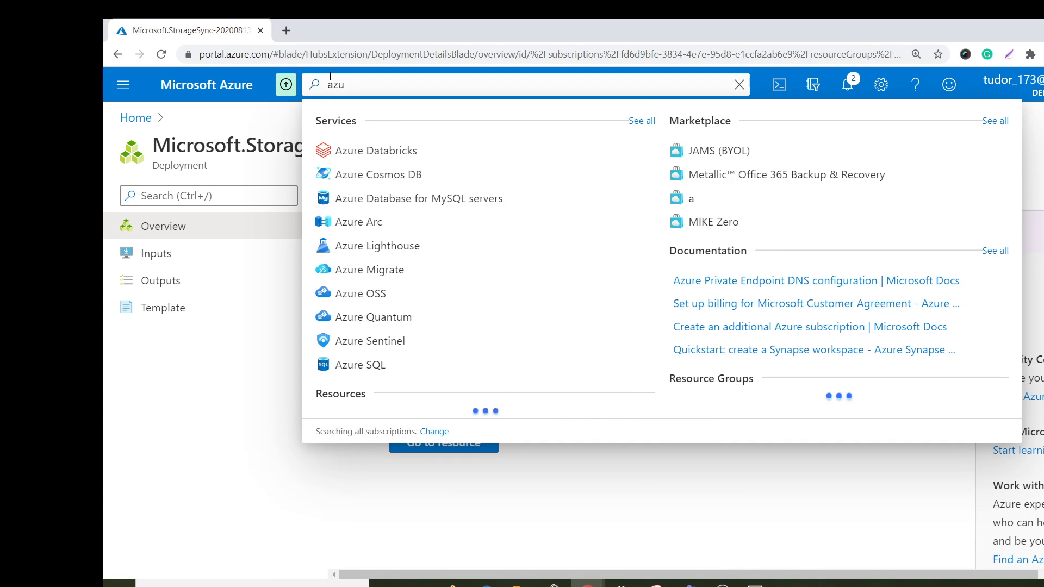
pyautogui.write('re file')
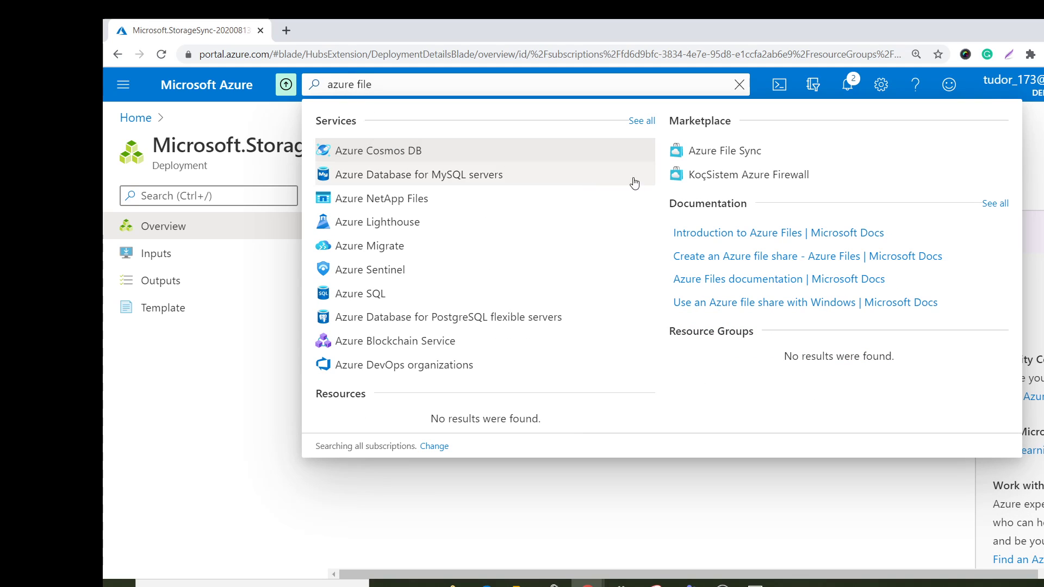
pyautogui.click(713, 158)
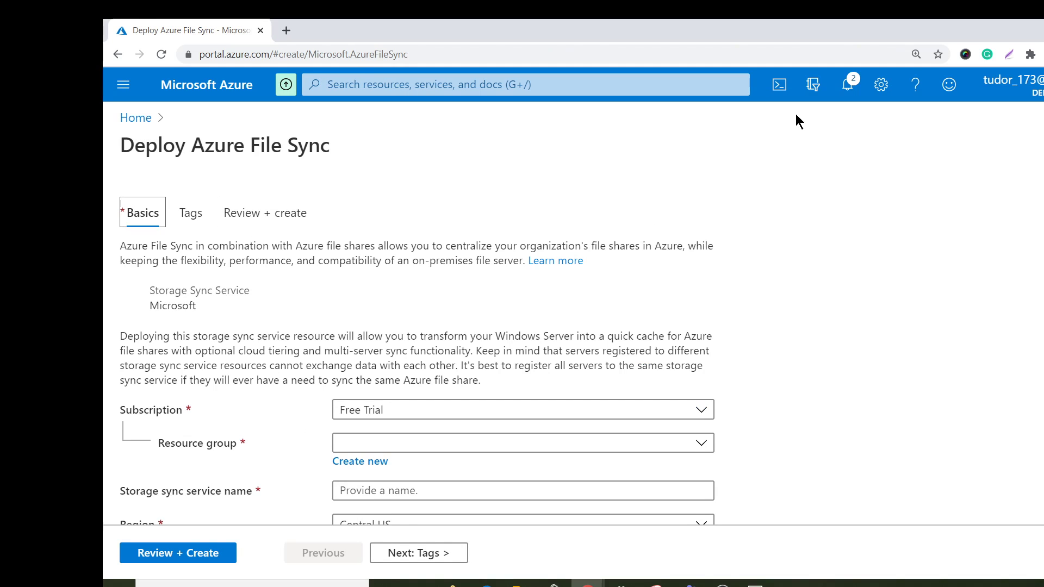
pyautogui.scroll(-1, 794, 125)
# Open the deployed demosync storage sync service from the portal notifications and close Cloud Shell.
pyautogui.click(778, 87)
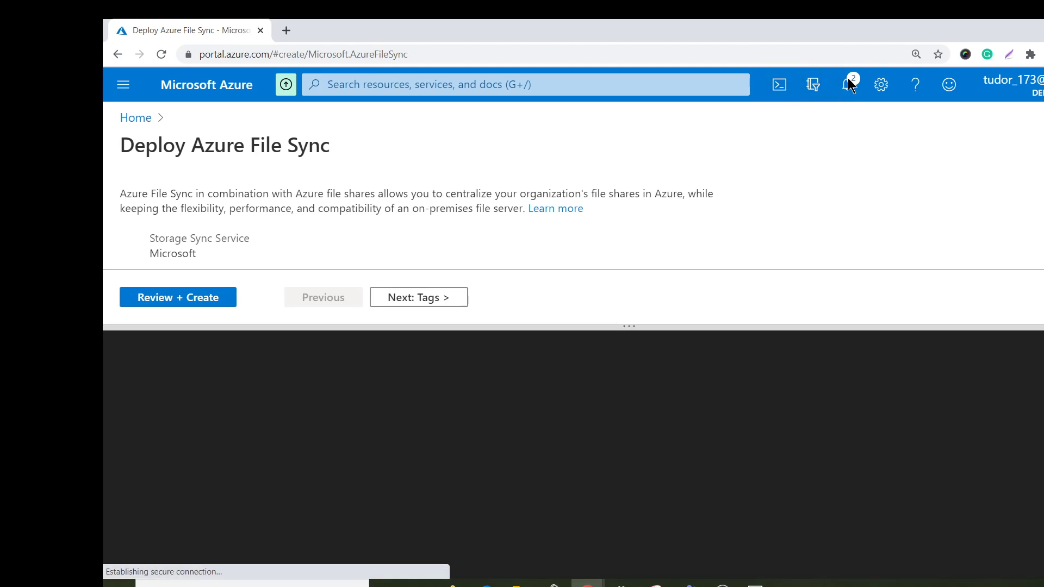
pyautogui.click(848, 84)
pyautogui.click(798, 280)
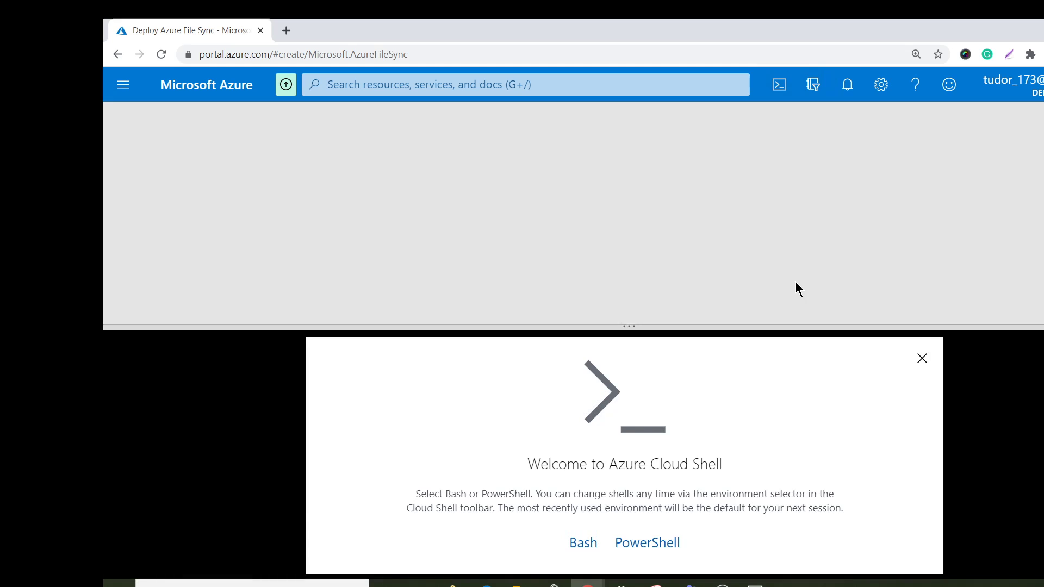
pyautogui.click(922, 358)
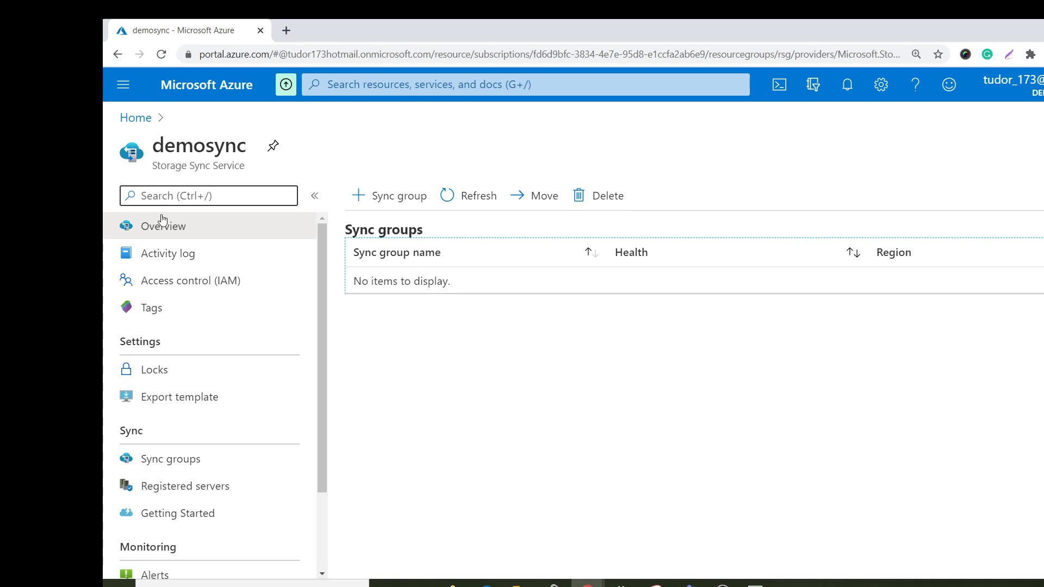
# Start a new sync group in the demosync storage sync service and name it syncgroup.
pyautogui.click(195, 472)
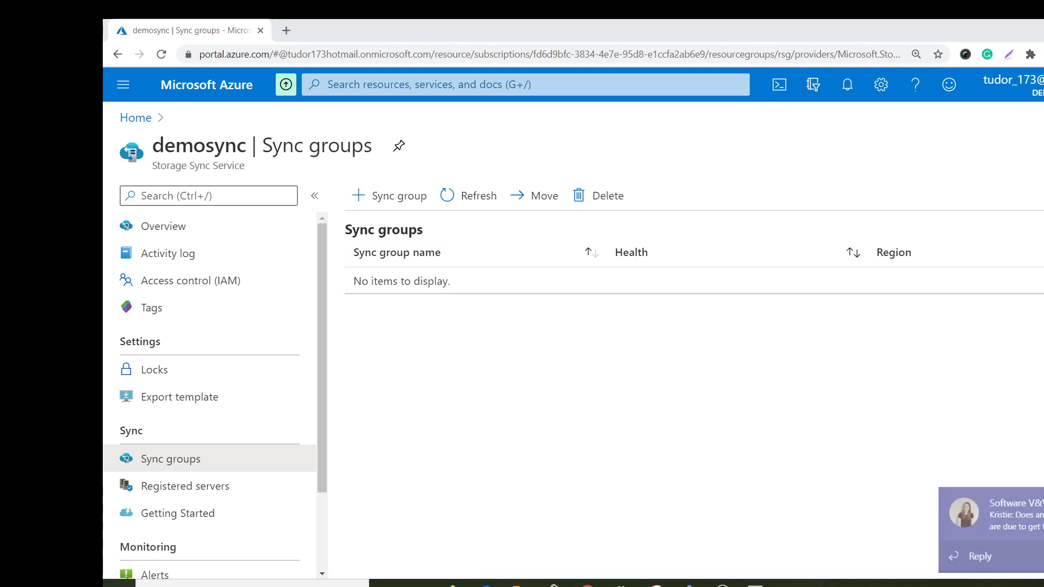
pyautogui.click(387, 195)
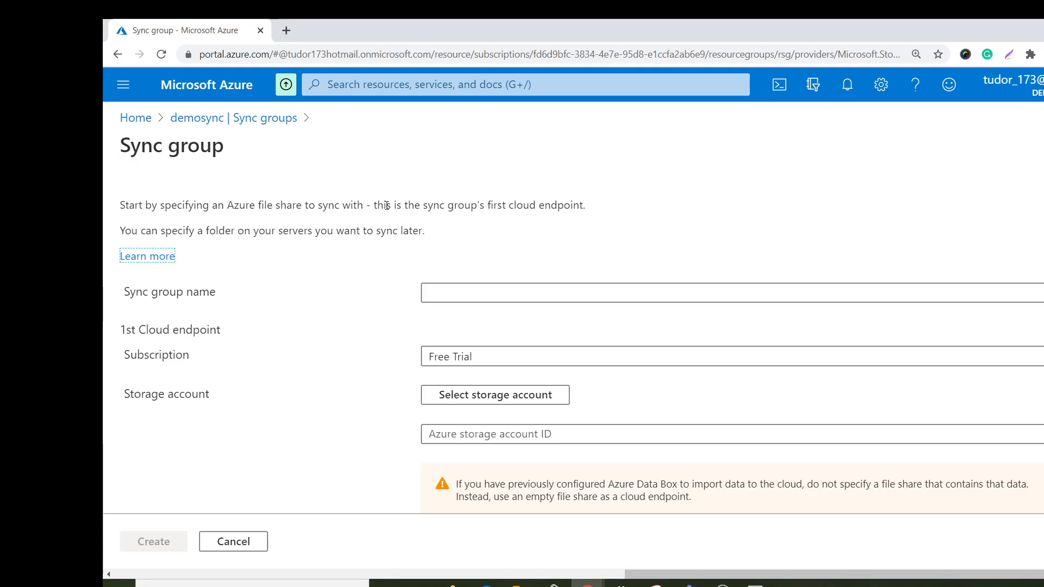
pyautogui.click(523, 291)
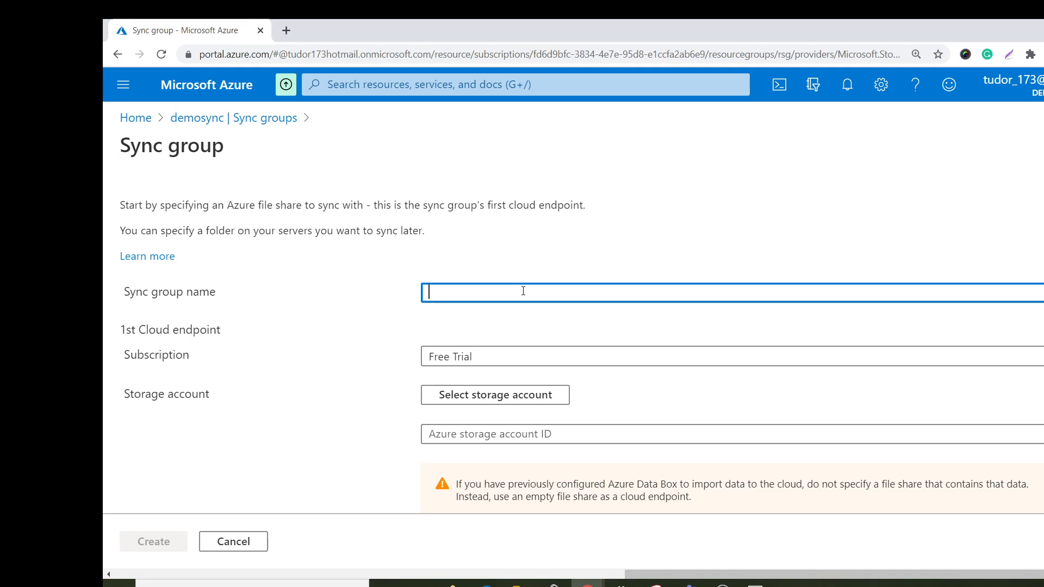
pyautogui.write('syncgroup')
# Select the storage account and the syncfileshare Azure file share as the first cloud endpoint, and create the sync group.
pyautogui.scroll(-1, 589, 363)
pyautogui.click(488, 330)
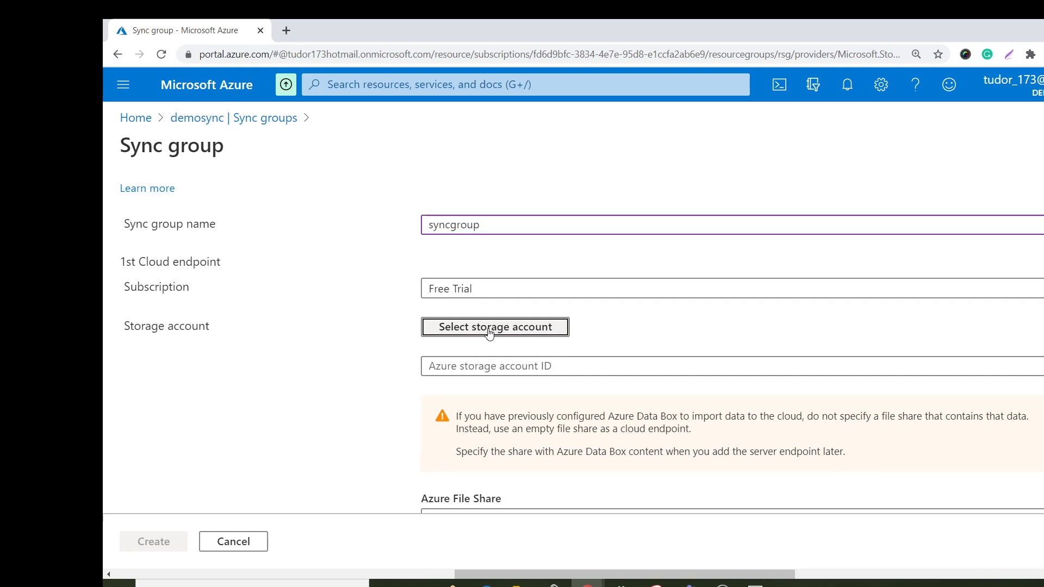
pyautogui.click(318, 312)
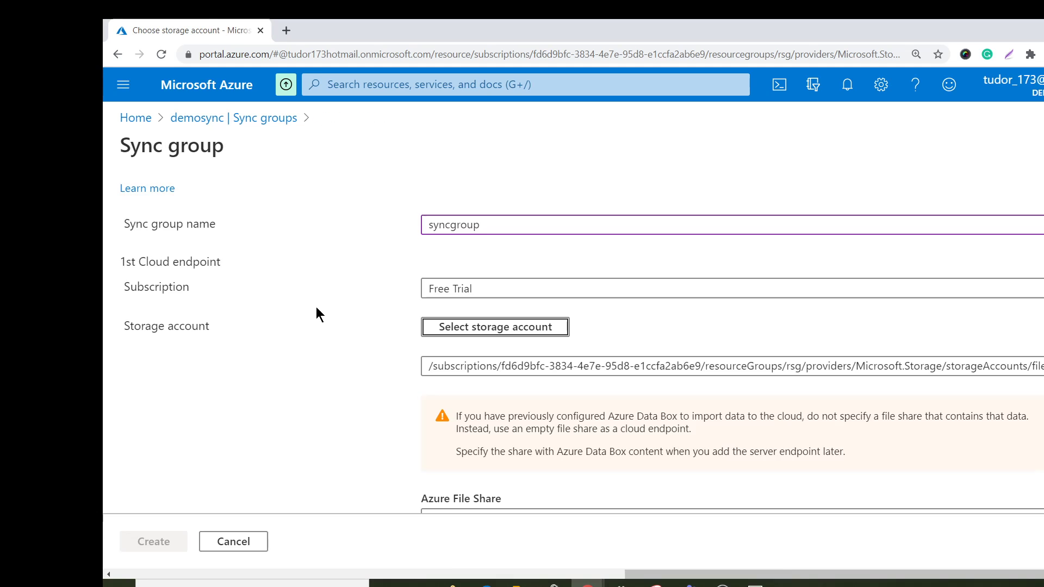
pyautogui.scroll(-1, 490, 353)
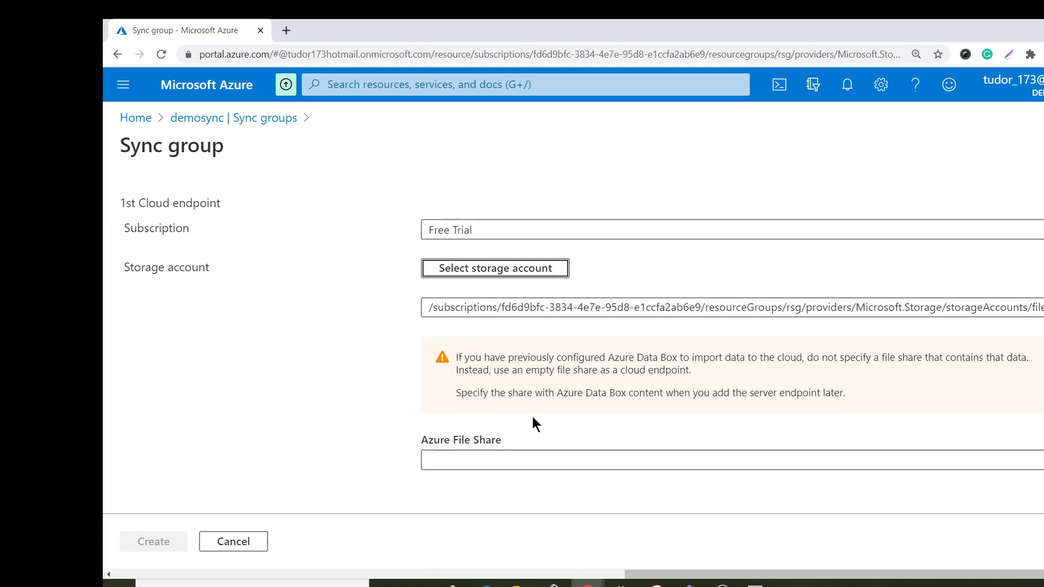
pyautogui.click(527, 461)
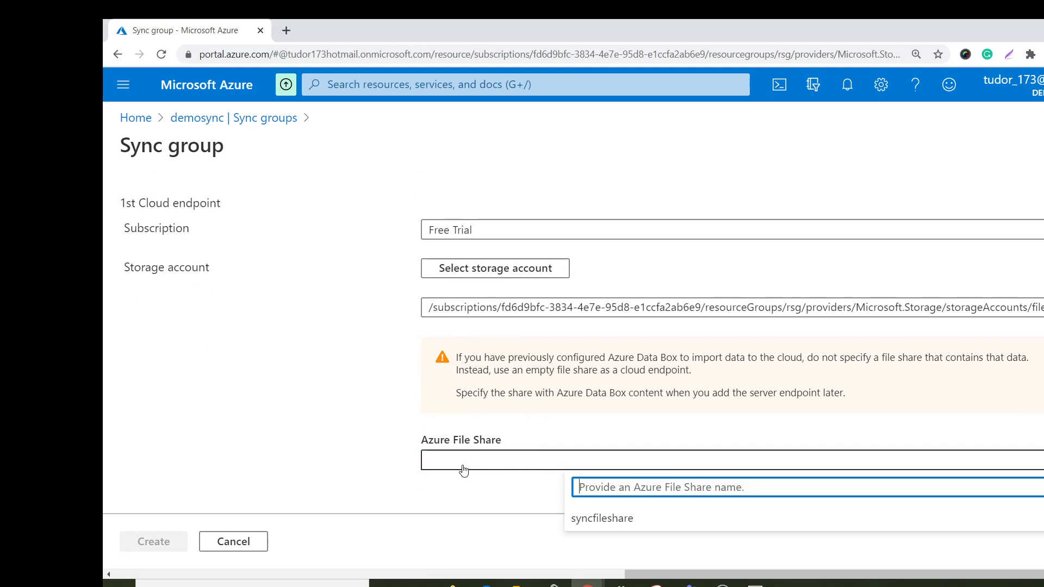
pyautogui.click(610, 522)
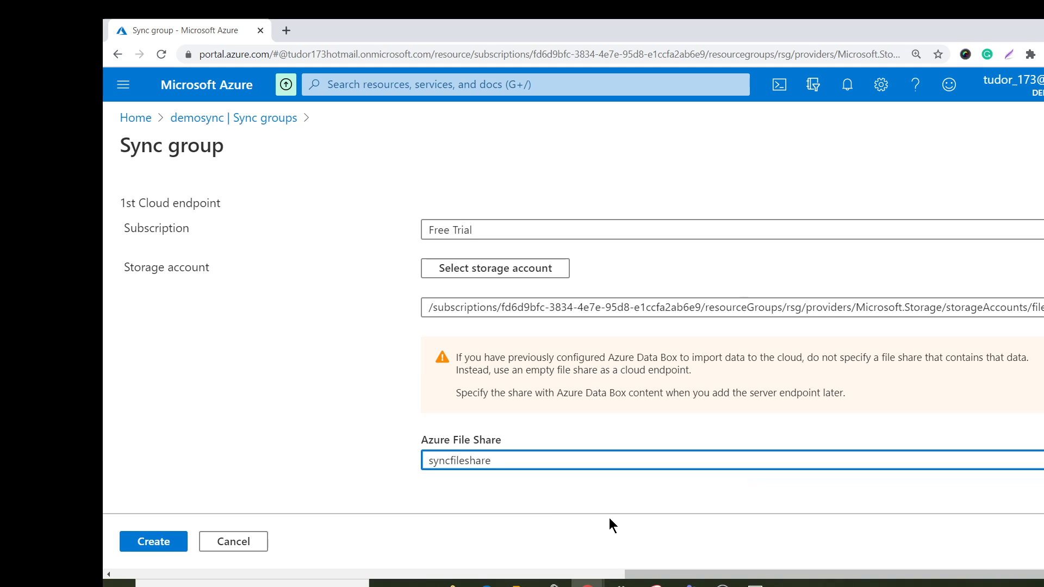
pyautogui.click(157, 544)
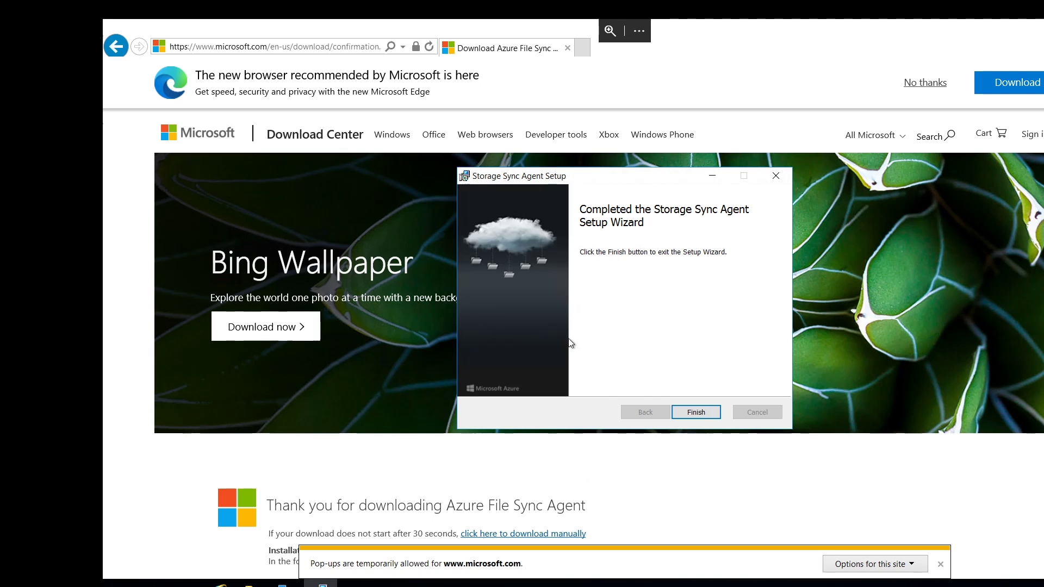
# Finish the Storage Sync Agent setup and update check on the server, and sign in to Azure for server registration with the account password.
pyautogui.click(700, 412)
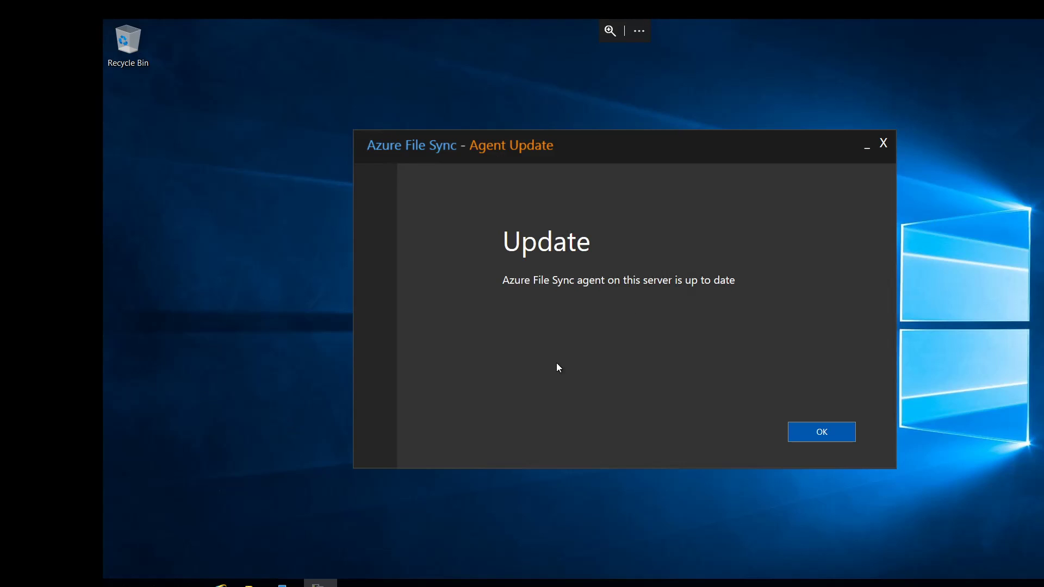
pyautogui.click(808, 435)
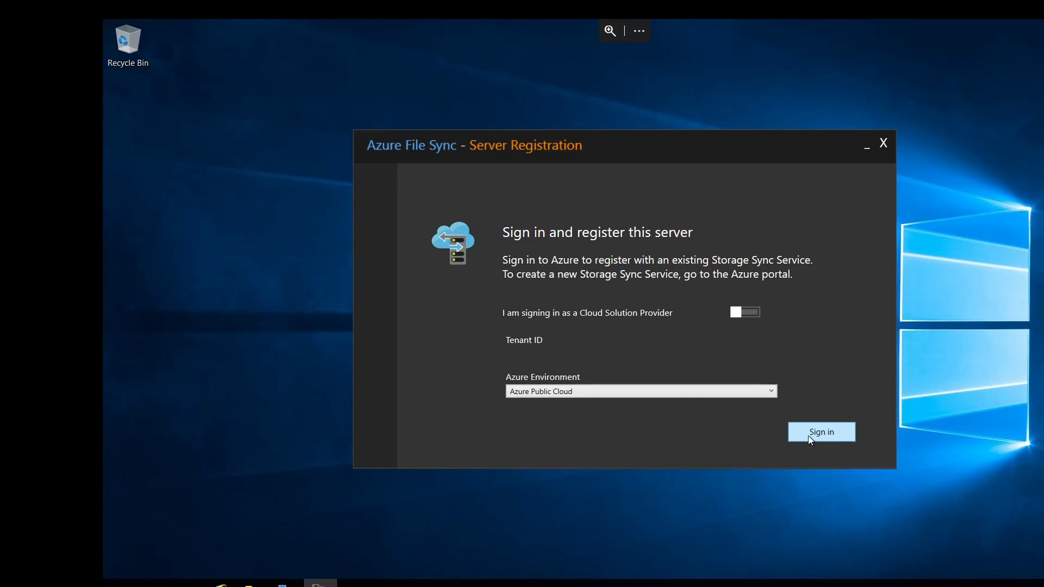
pyautogui.click(825, 436)
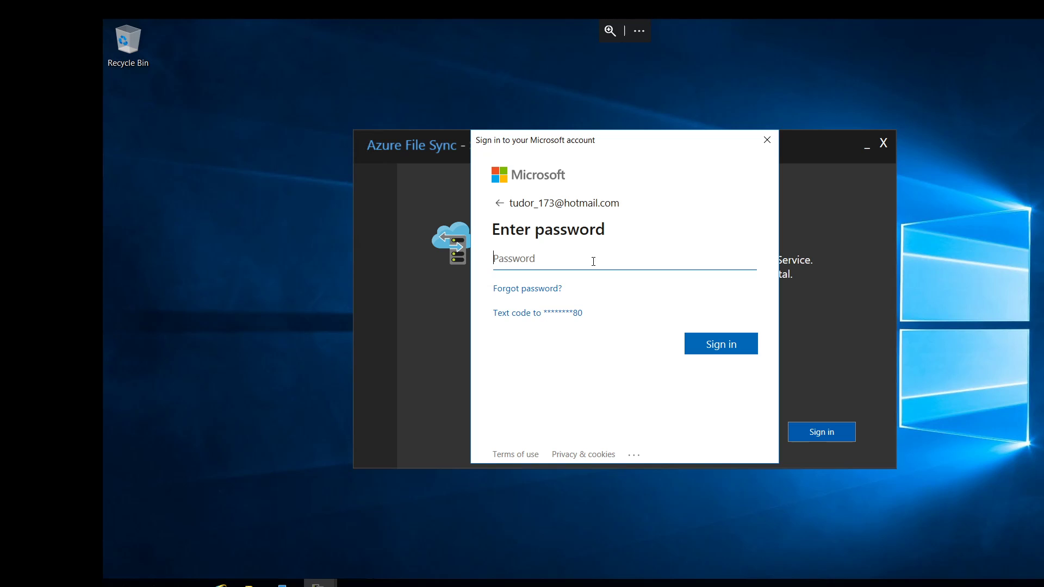
pyautogui.write('•••••••••••••••••')
pyautogui.press('Return')
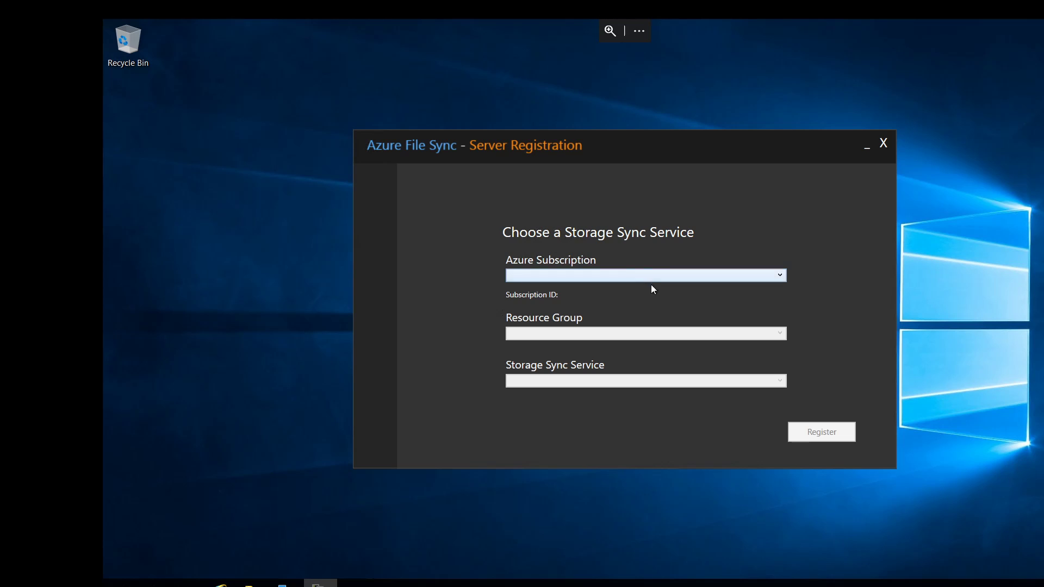
# Register the server with the Free Trial subscription, resource group rsg and storage sync service demosync, and close the registration window.
pyautogui.click(637, 280)
pyautogui.click(589, 292)
pyautogui.click(569, 337)
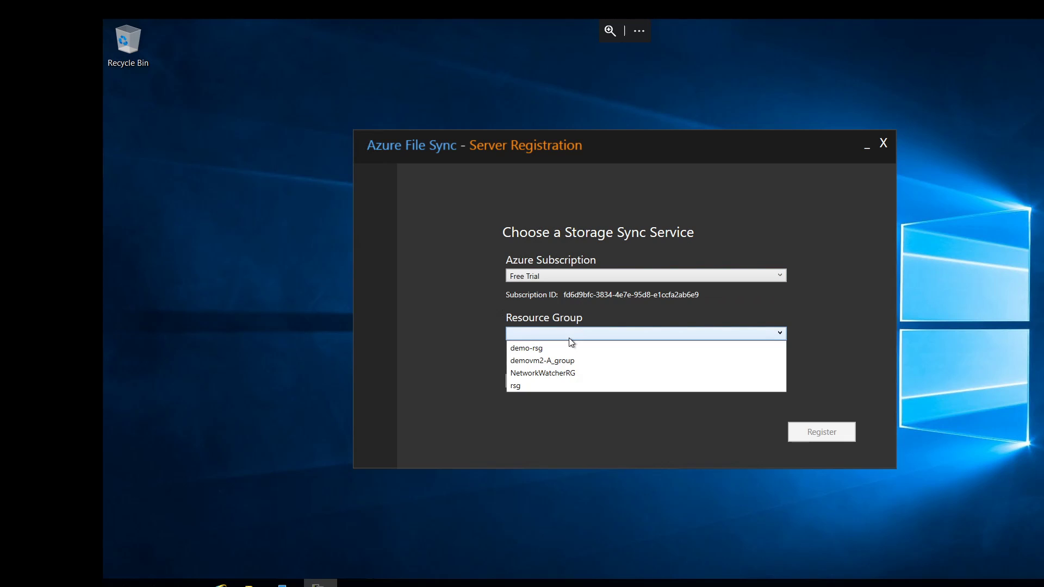
pyautogui.click(536, 386)
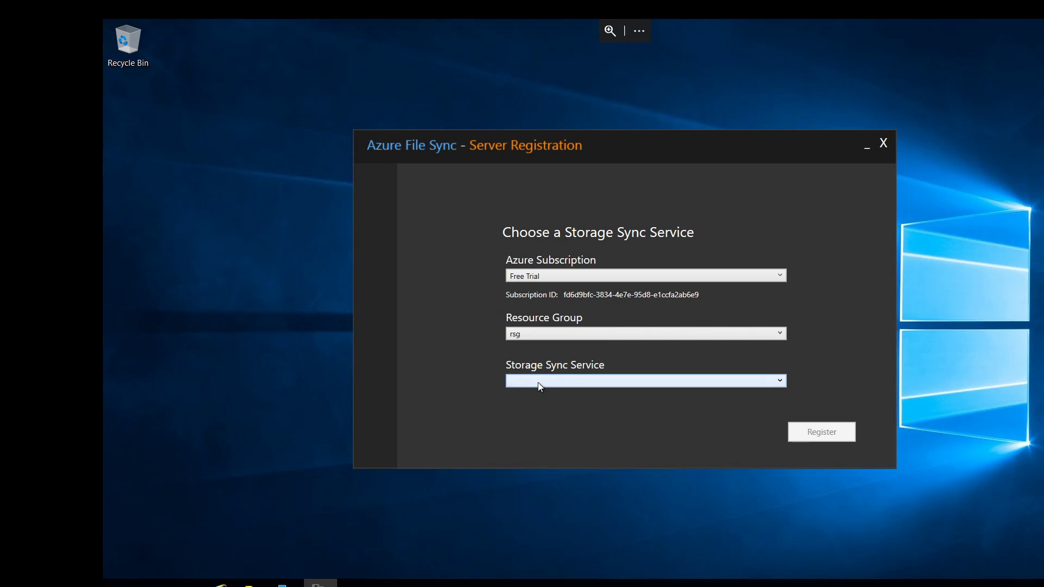
pyautogui.click(538, 383)
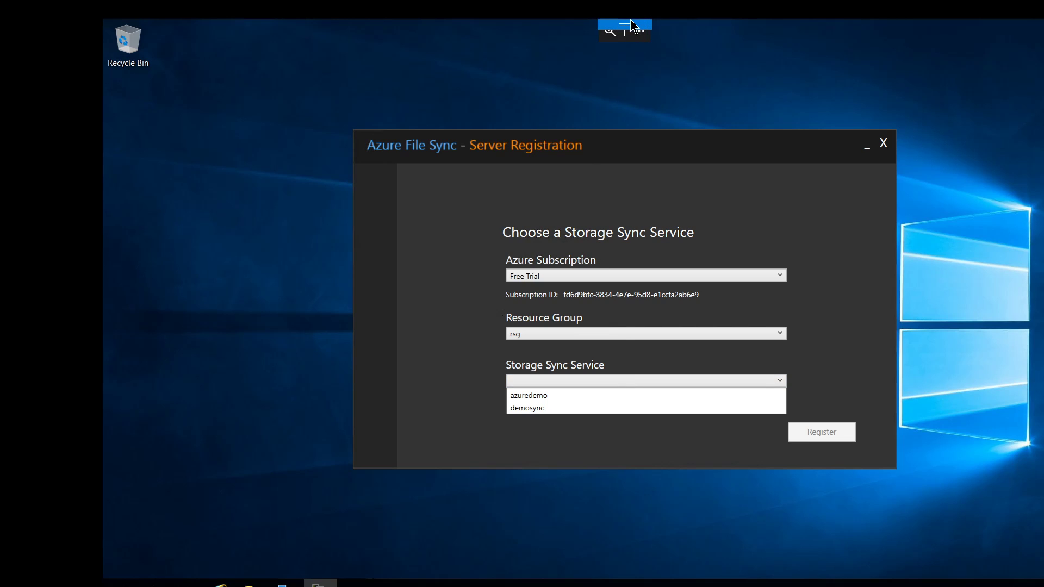
pyautogui.click(631, 25)
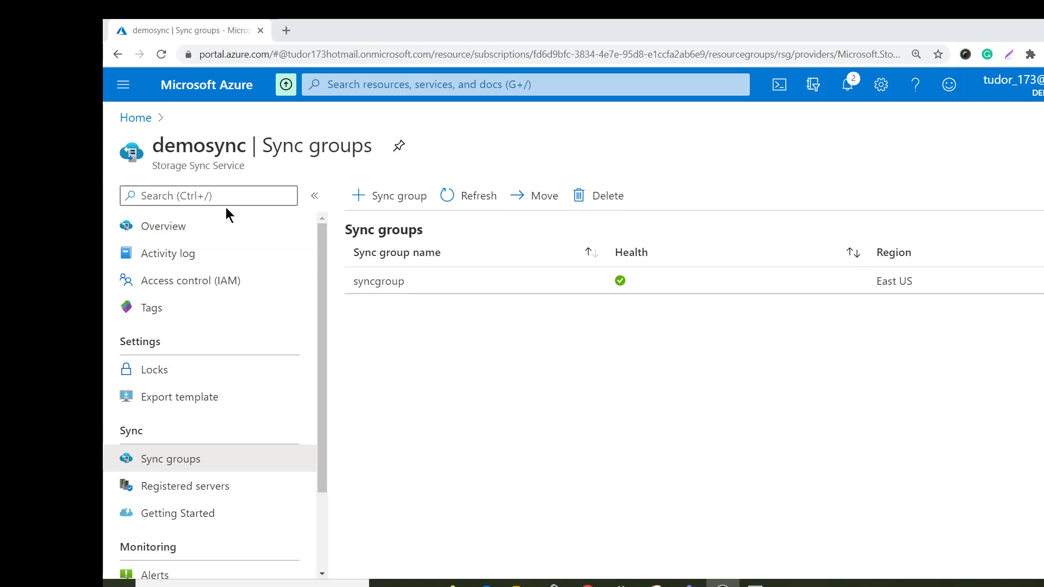
pyautogui.click(762, 576)
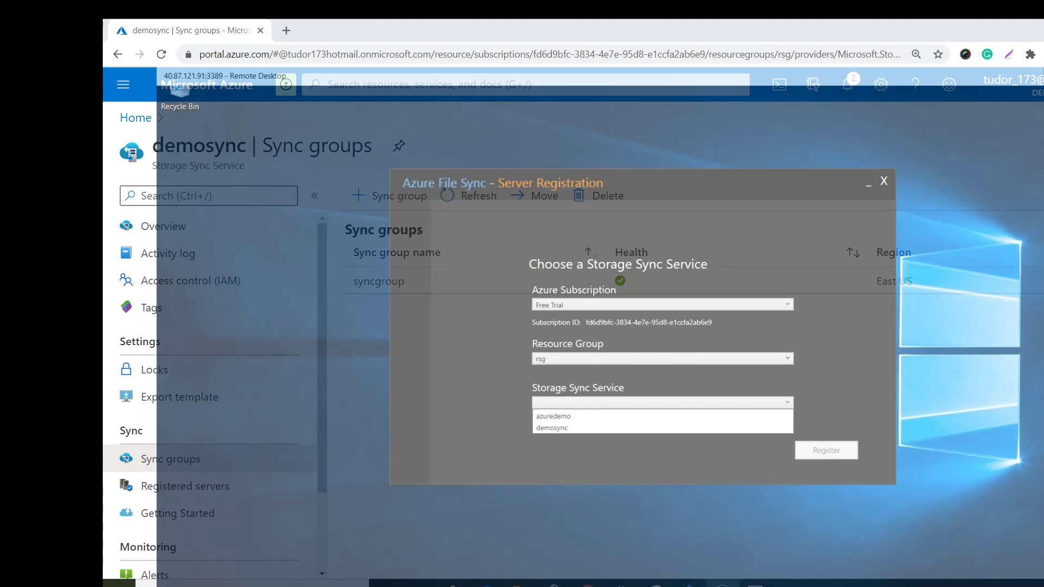
pyautogui.click(576, 379)
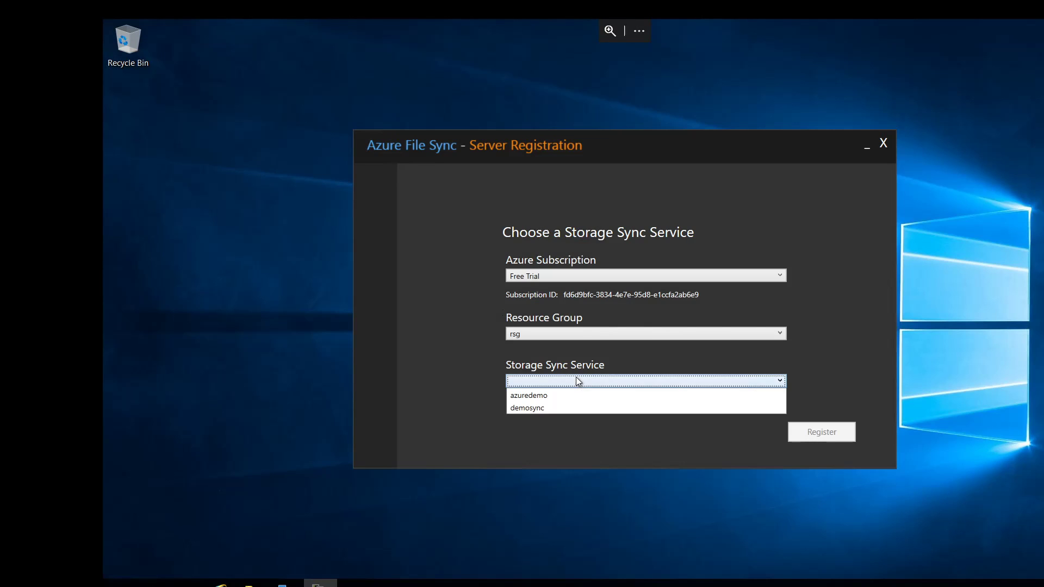
pyautogui.click(573, 408)
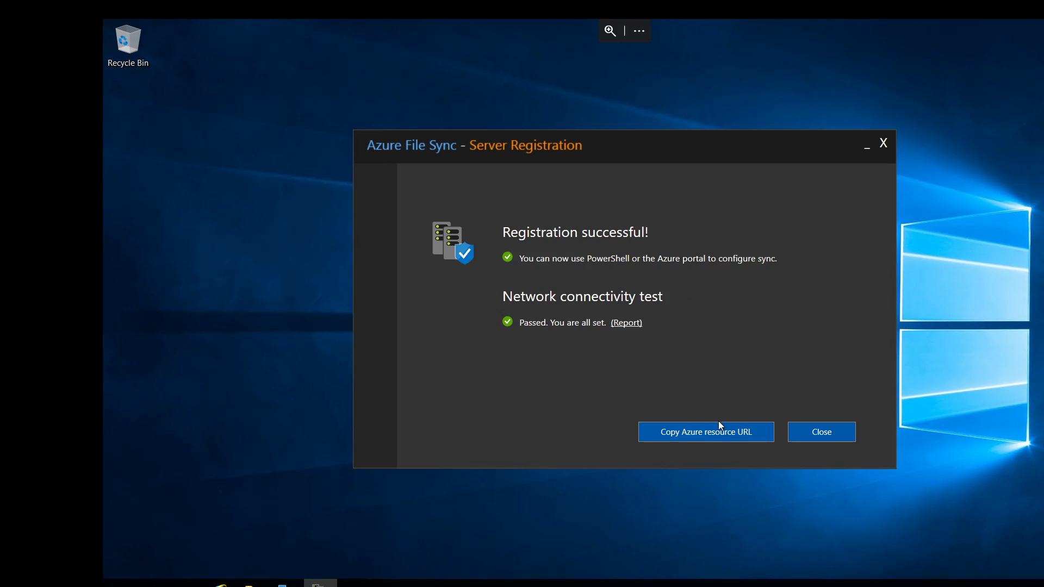
pyautogui.click(814, 431)
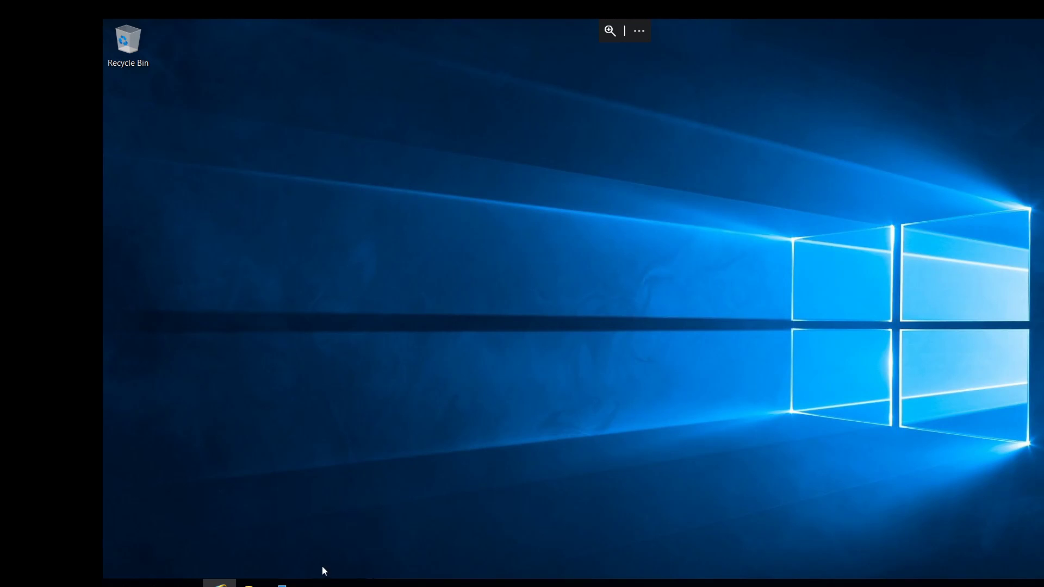
# Create a new folder named share on the server's Windows (C:) drive.
pyautogui.click(251, 584)
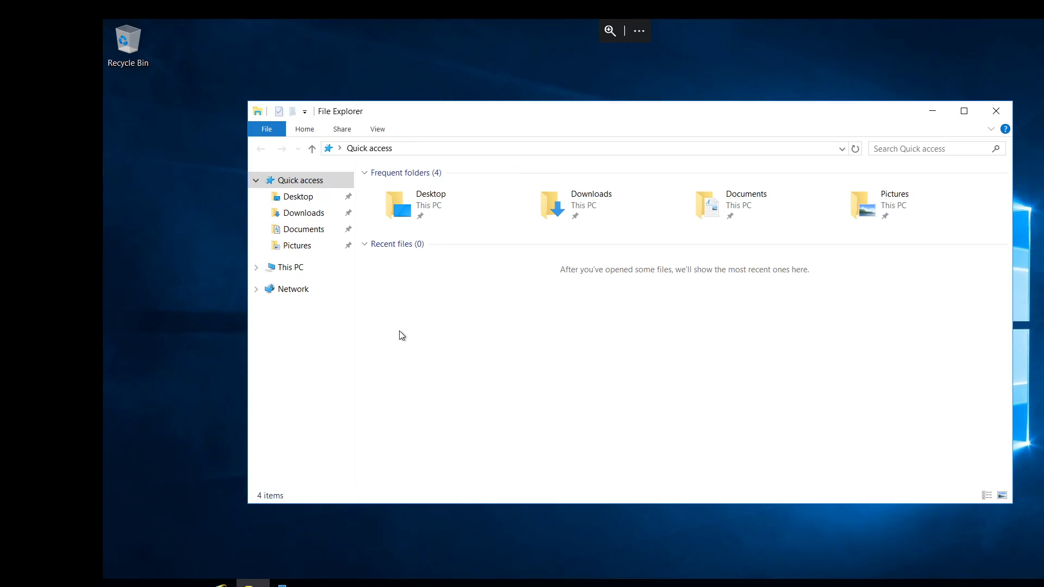
pyautogui.click(293, 272)
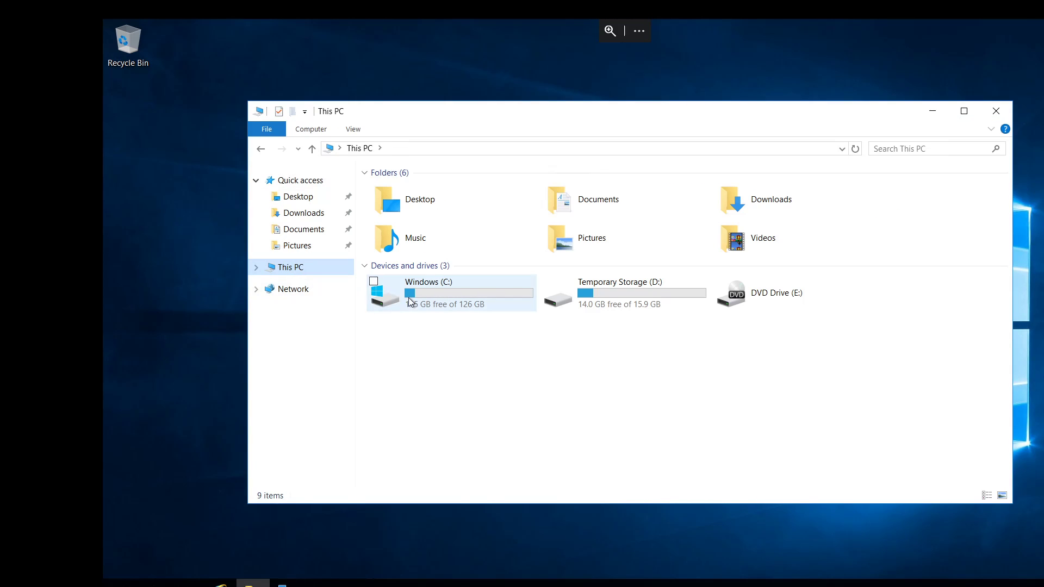
pyautogui.doubleClick(410, 301)
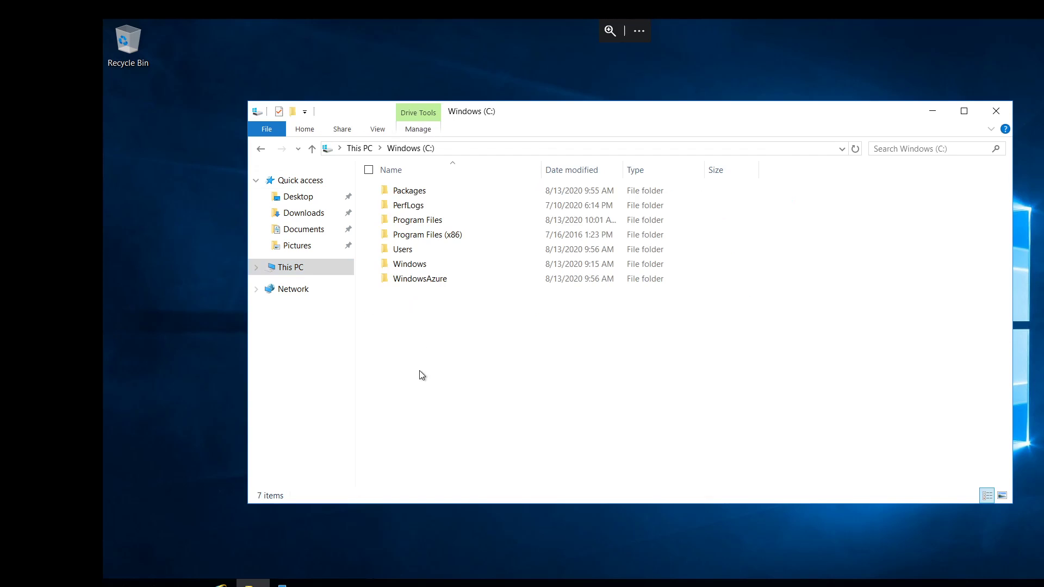
pyautogui.rightClick(407, 364)
pyautogui.moveTo(375, 497)
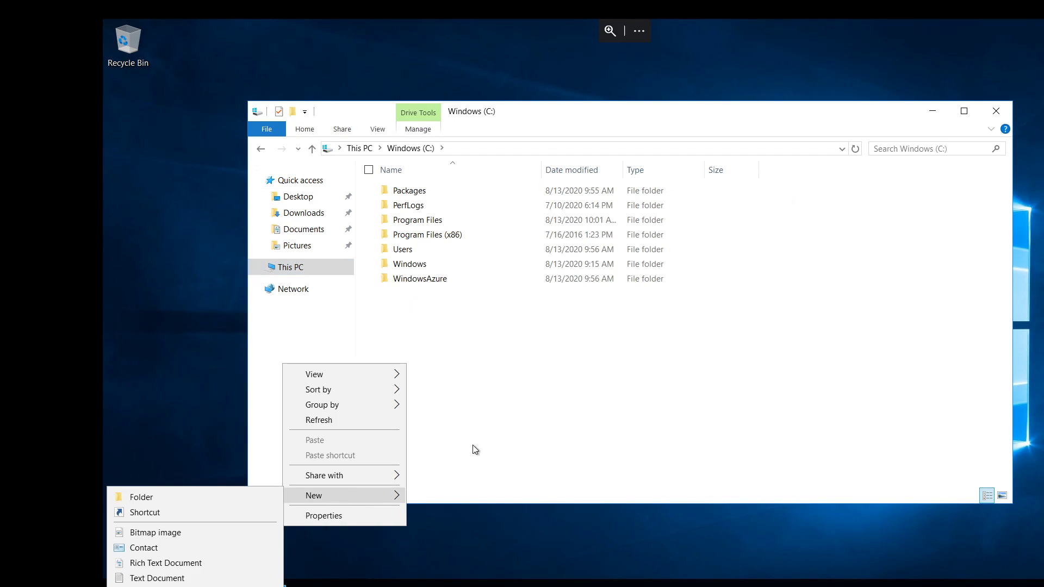
pyautogui.click(171, 500)
pyautogui.write('s')
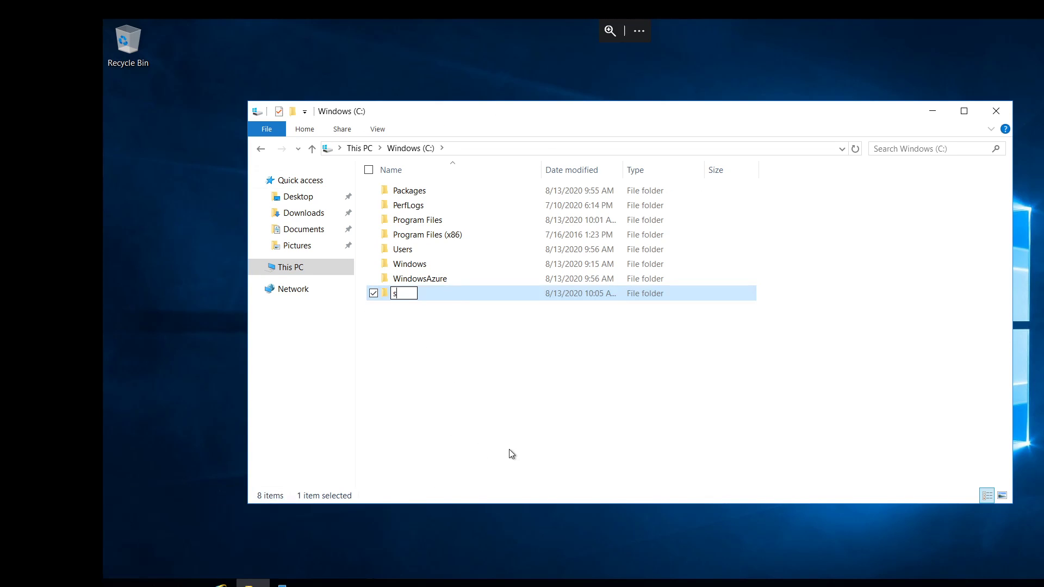
pyautogui.write('hare')
pyautogui.click(512, 455)
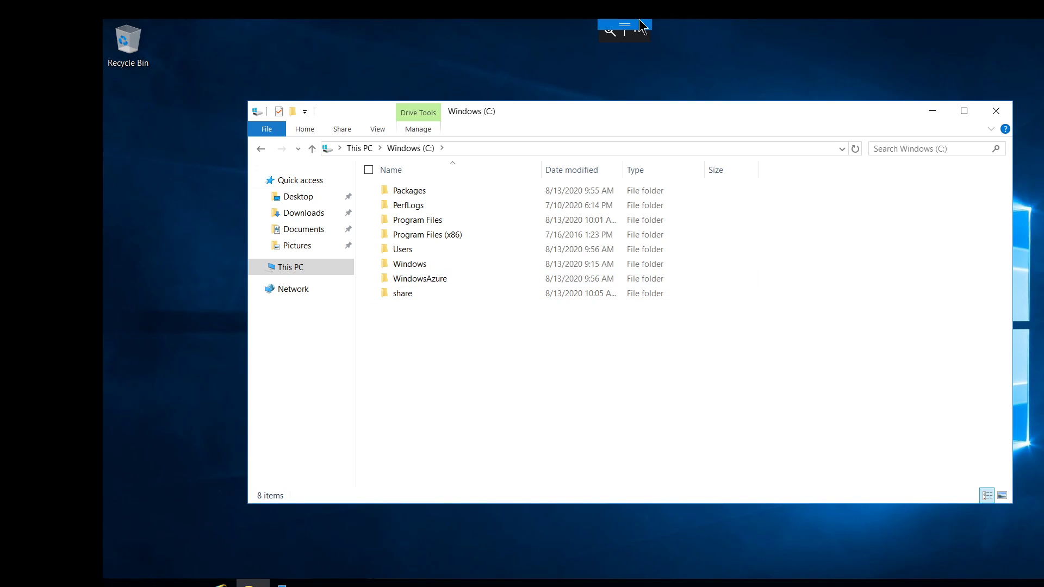
# Switch back to the Azure portal and view the details of filesyncc-VM among demosync's registered servers, then close them.
pyautogui.click(641, 26)
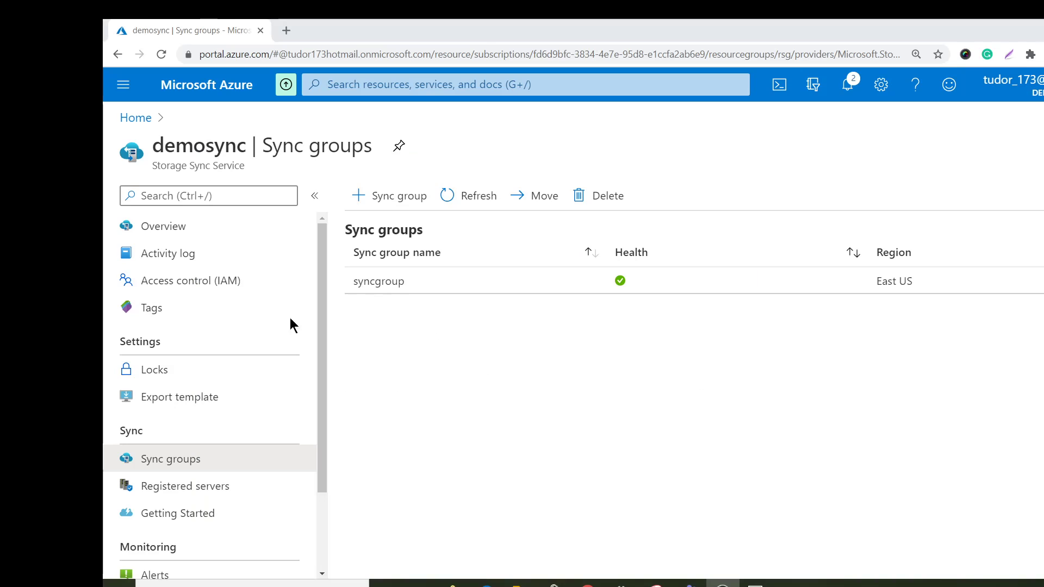
pyautogui.click(201, 490)
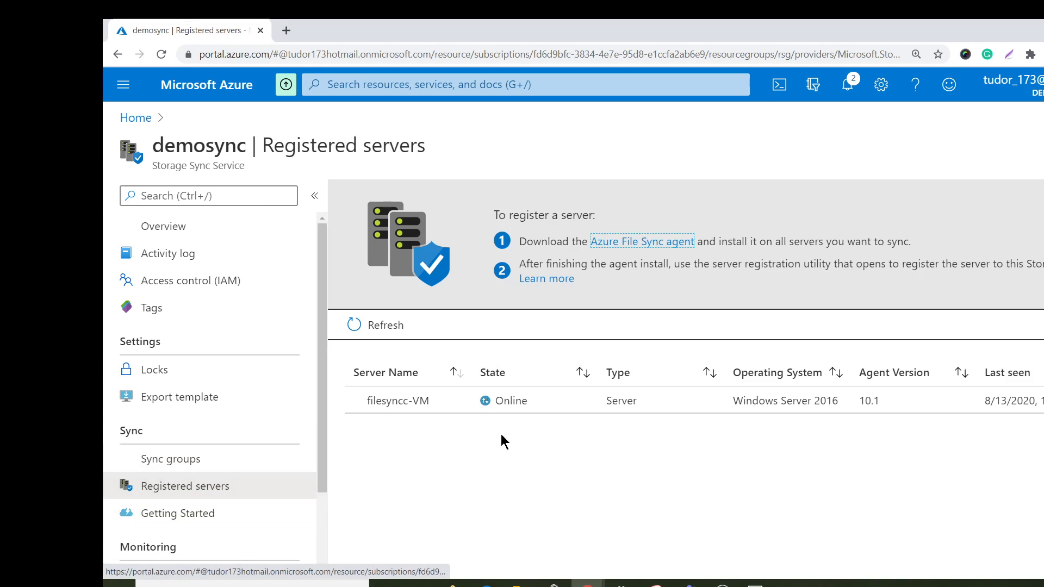
pyautogui.click(394, 413)
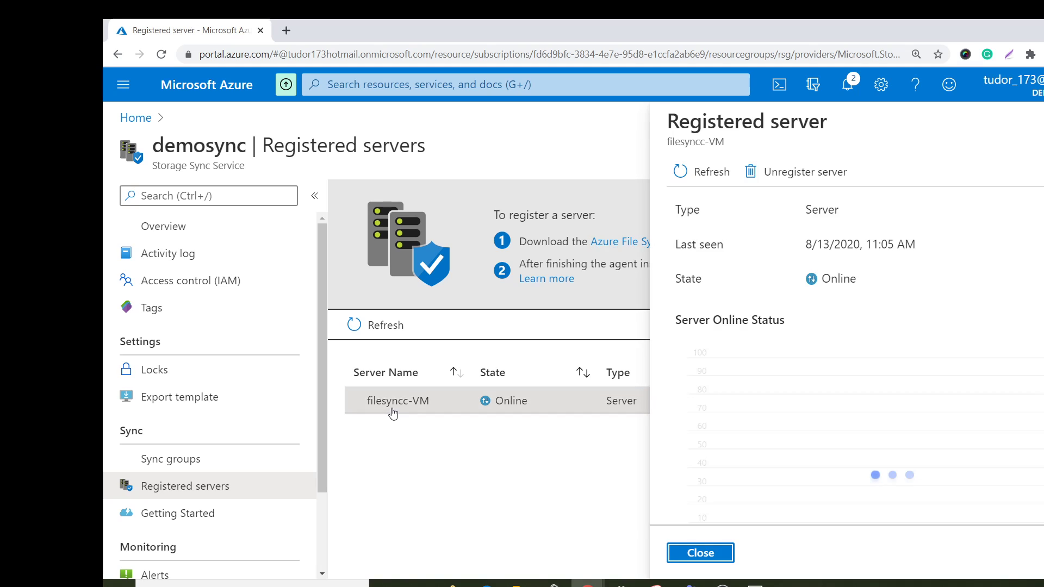
pyautogui.click(707, 553)
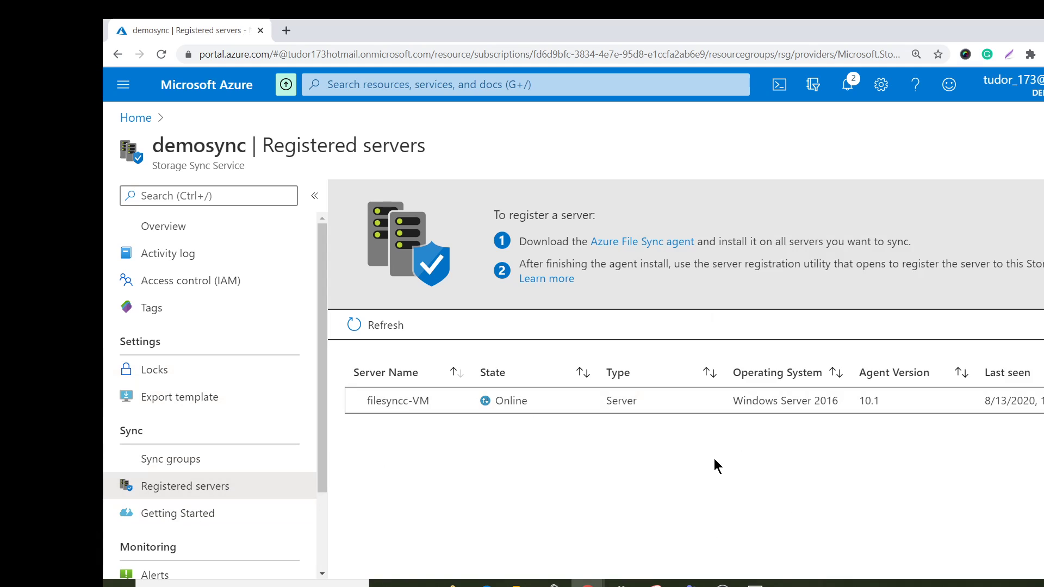
# Start adding a server endpoint to syncgroup and select filesyncc-VM as its registered server.
pyautogui.click(220, 463)
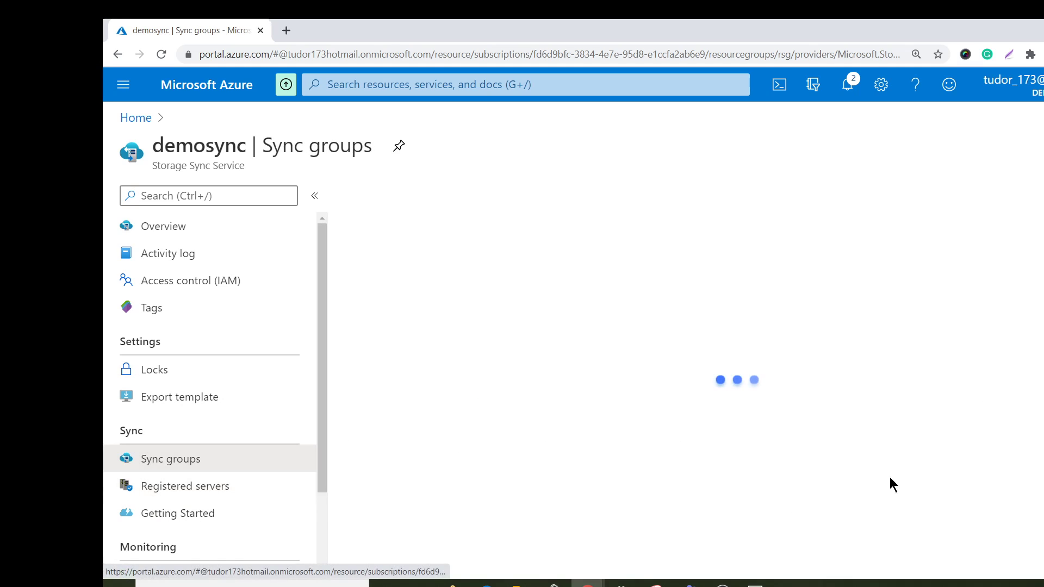
pyautogui.click(423, 284)
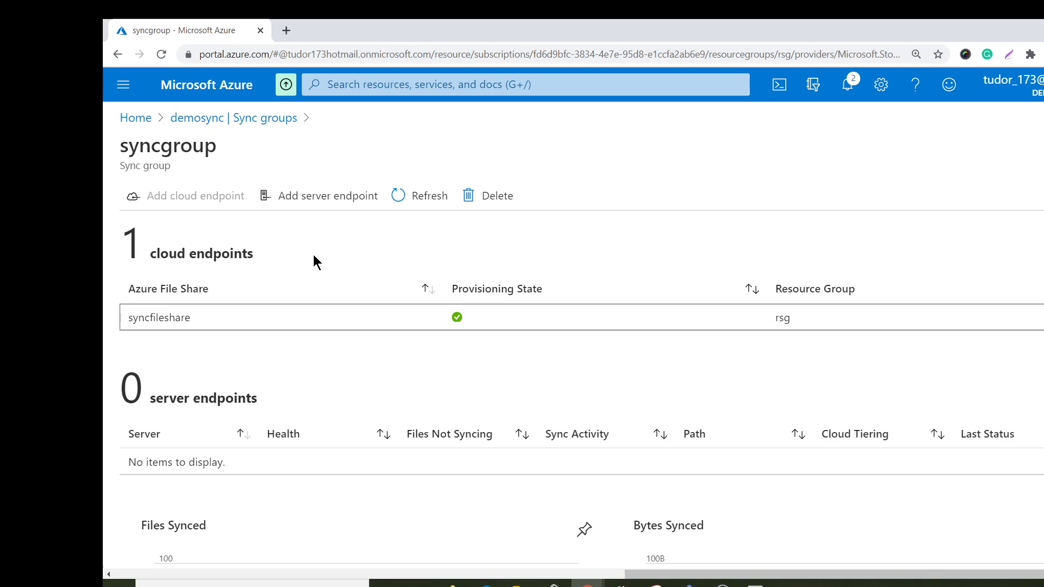
pyautogui.click(301, 207)
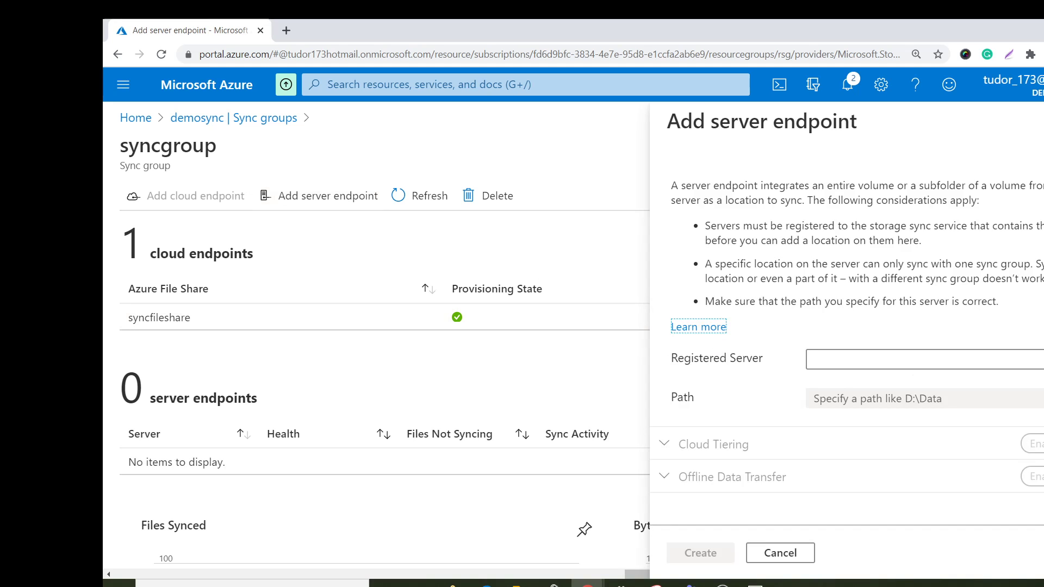
pyautogui.click(856, 367)
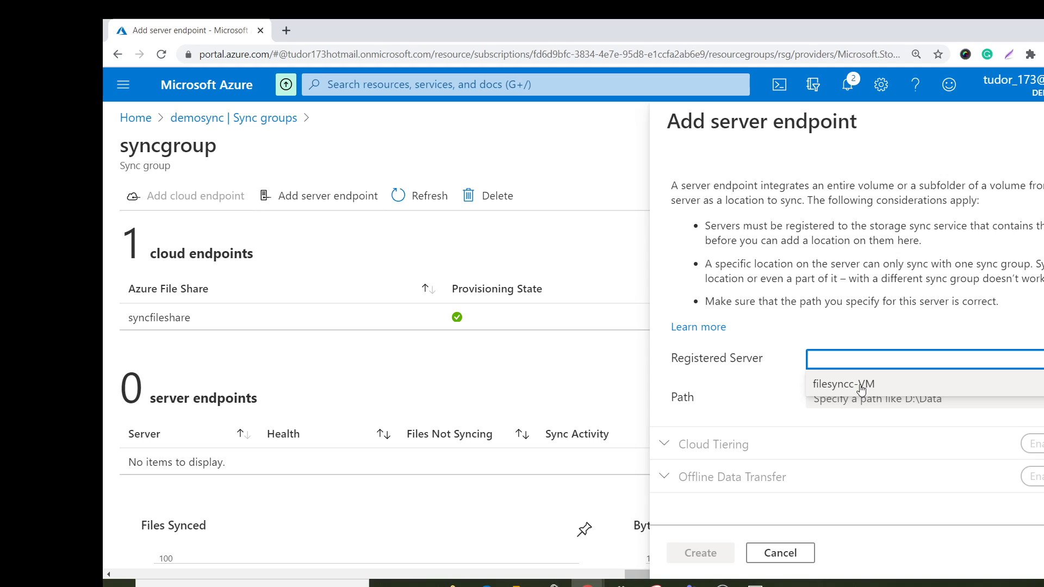
pyautogui.click(861, 387)
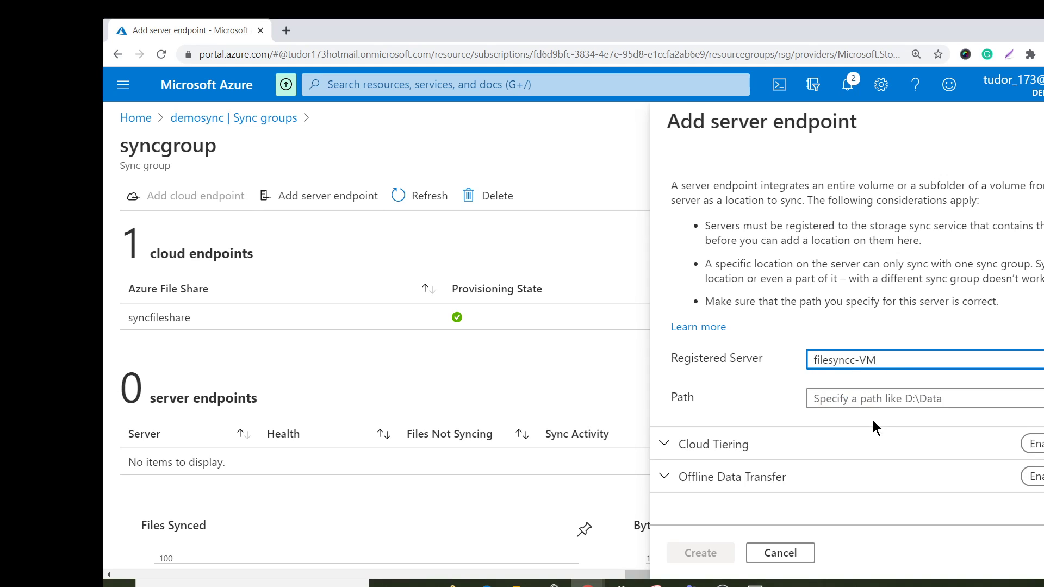
# Switch to the remote server and copy the full path of the share folder on the C: drive.
pyautogui.click(846, 405)
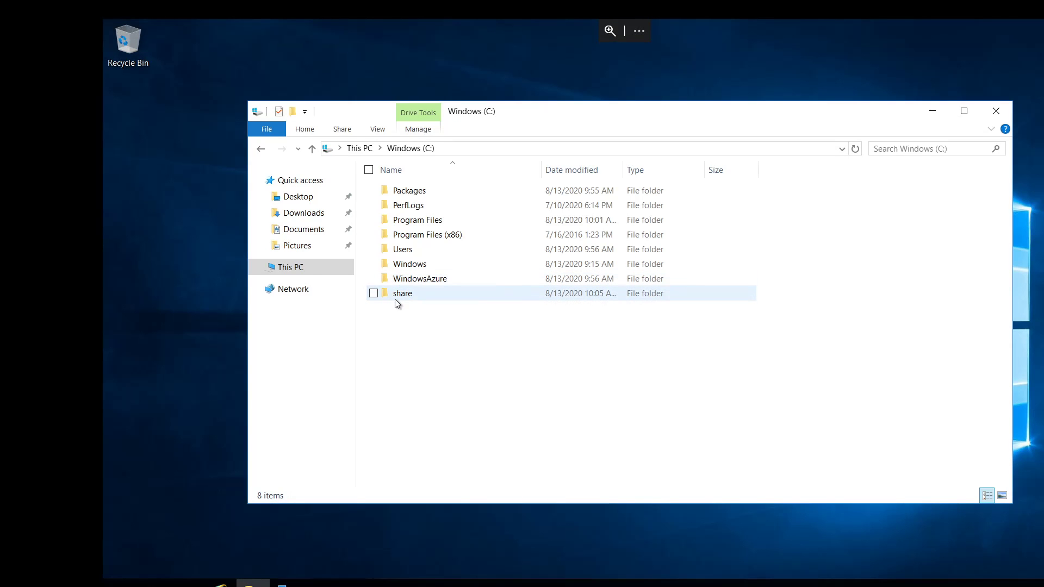
pyautogui.doubleClick(397, 296)
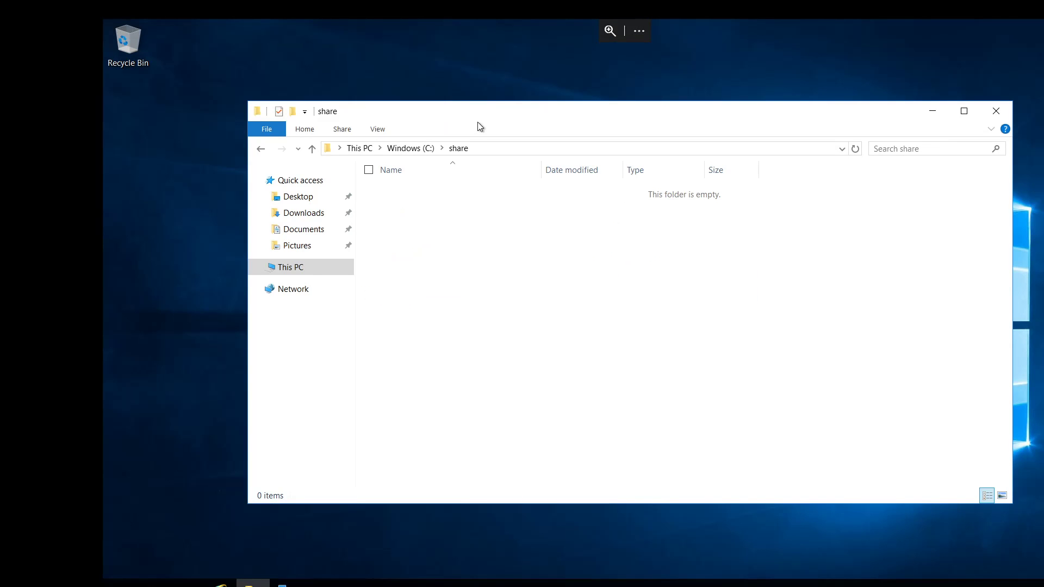
pyautogui.click(413, 150)
pyautogui.hotkey('ctrl', 'c')
pyautogui.rightClick(361, 150)
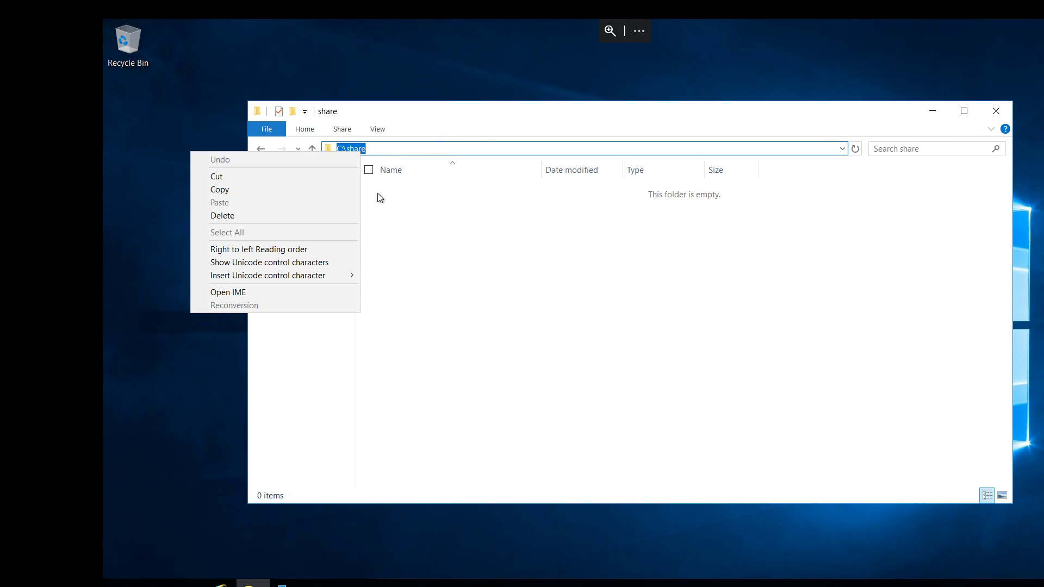
pyautogui.click(261, 189)
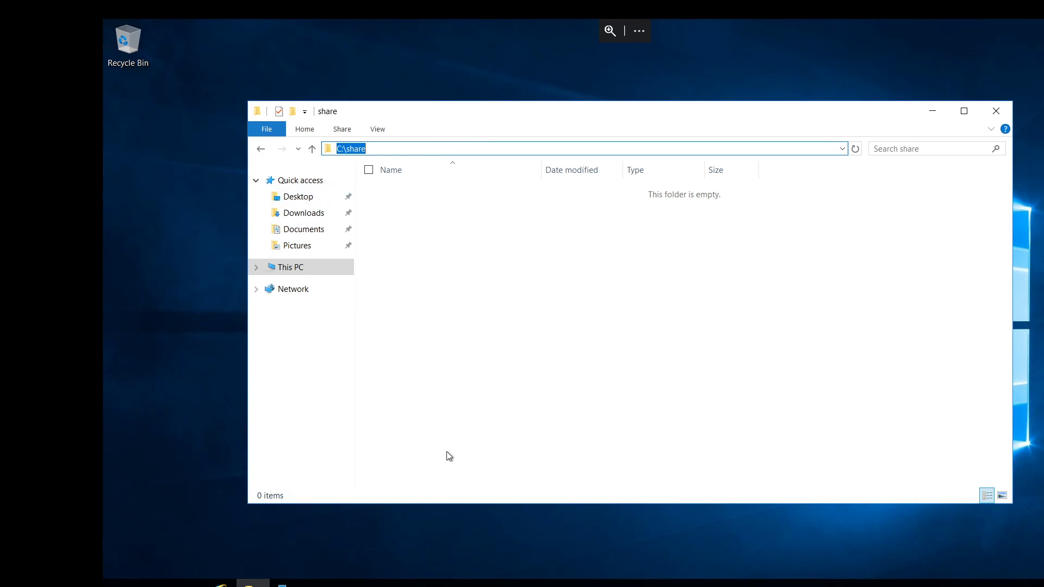
# Return to the Azure portal, set the server endpoint's path to C:\share and create the endpoint.
pyautogui.click(648, 22)
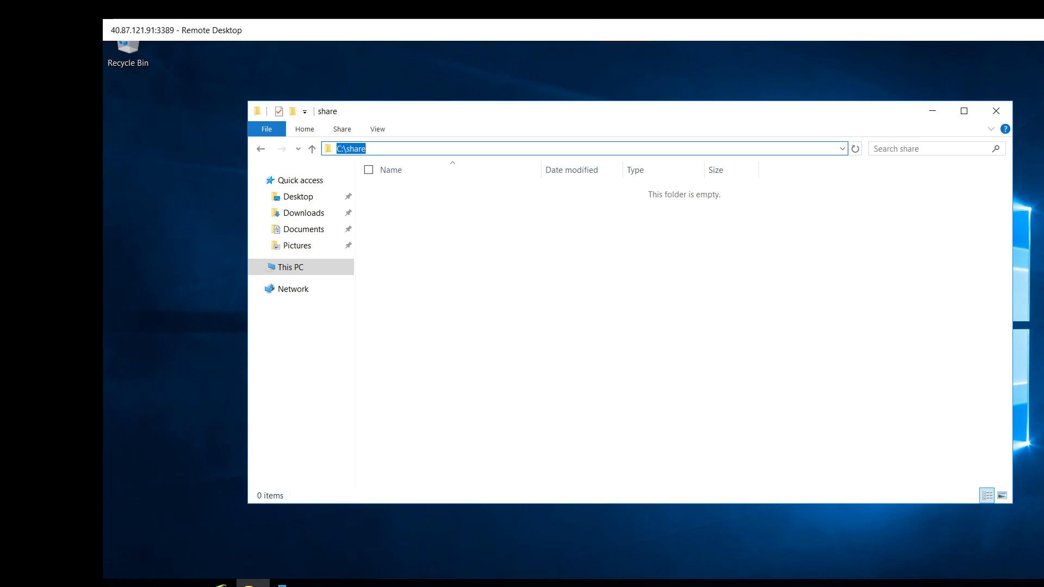
pyautogui.click(1043, 27)
pyautogui.click(854, 397)
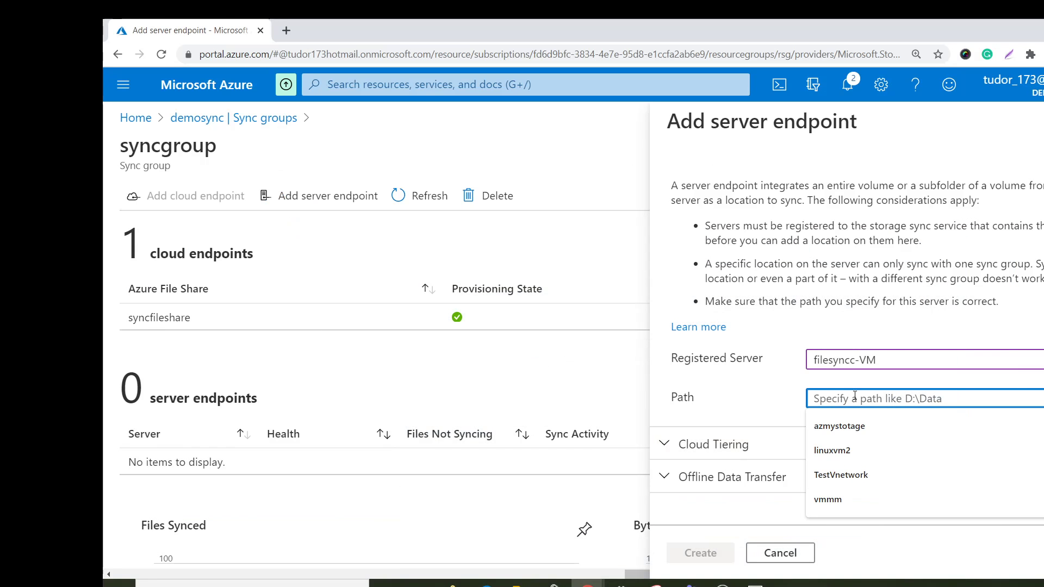
pyautogui.hotkey('ctrl', 'v')
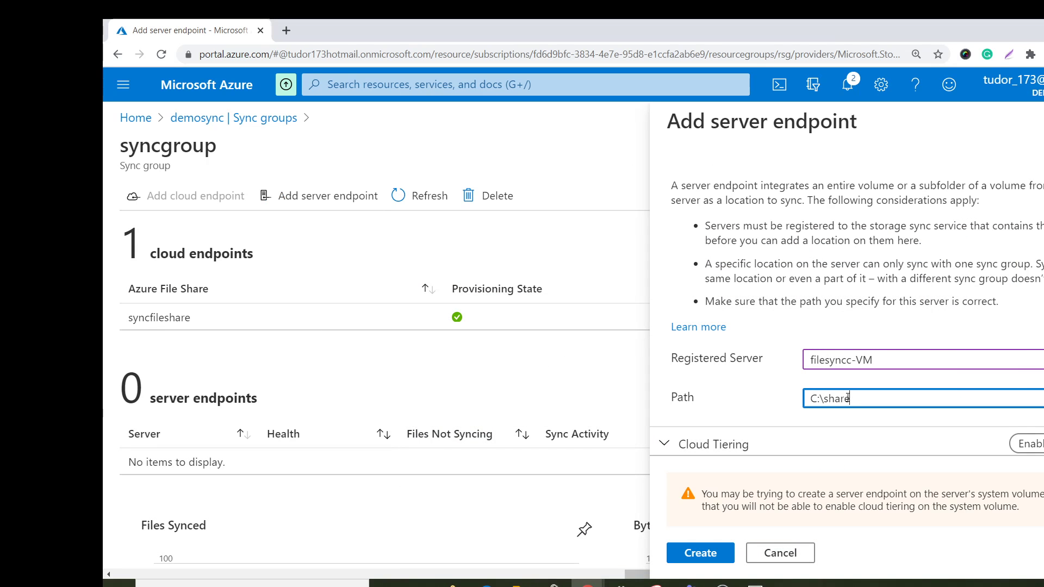
pyautogui.click(702, 552)
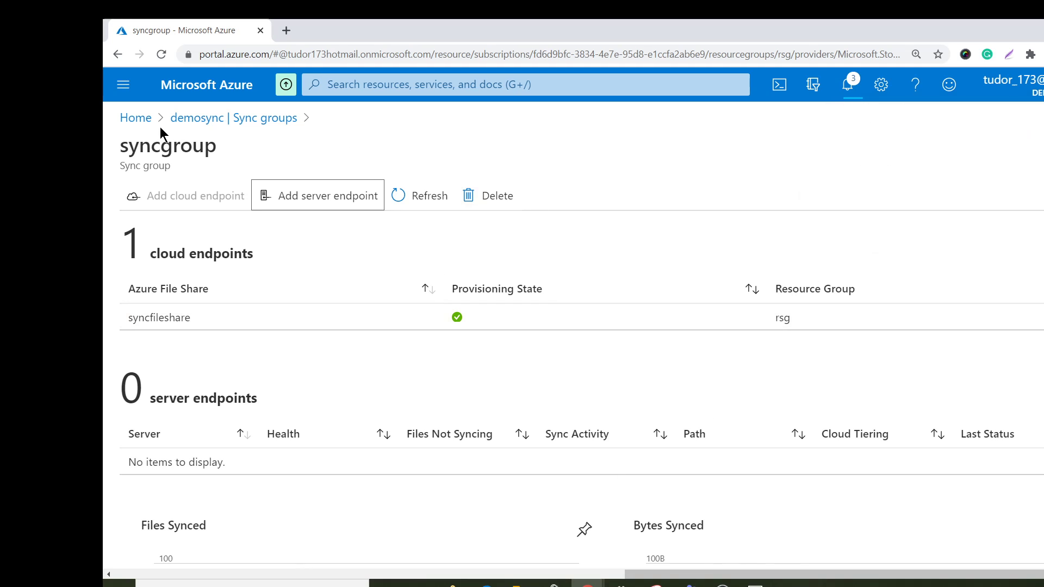
# Open the syncfileshare file share of the filesyncstoragemy storage account to view its contents.
pyautogui.click(135, 117)
pyautogui.click(361, 179)
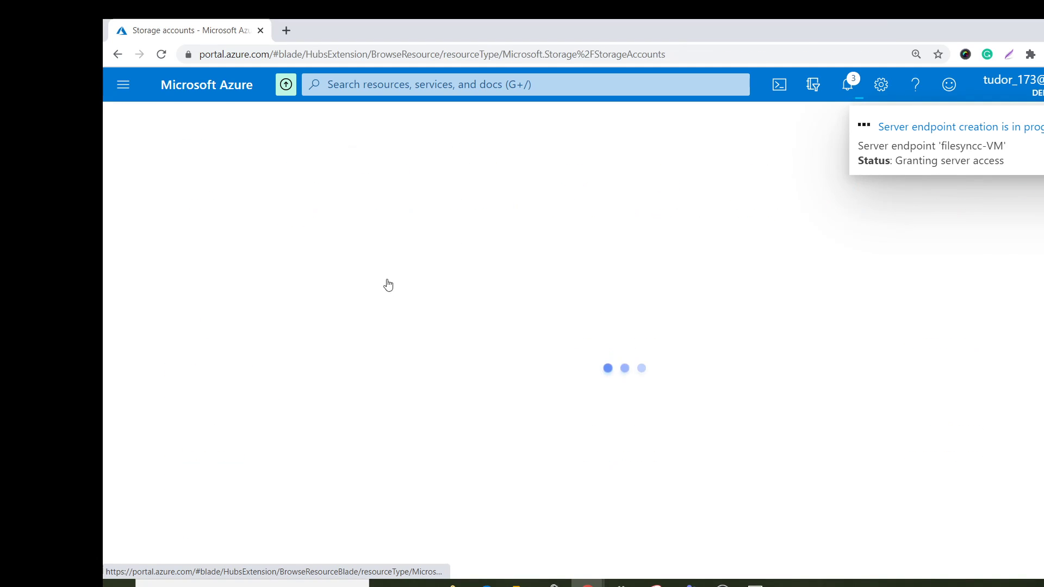
pyautogui.click(187, 337)
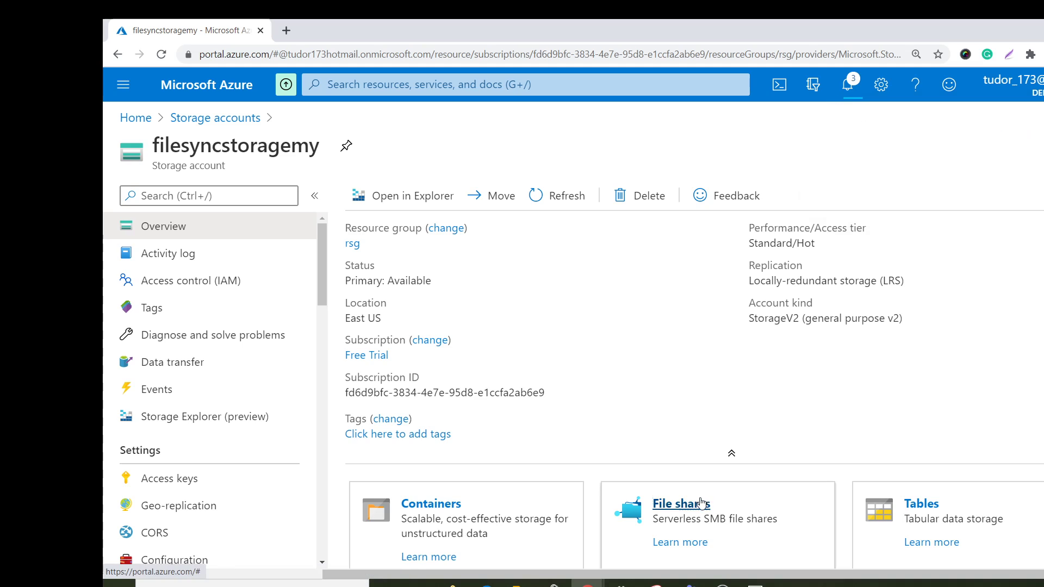
pyautogui.click(699, 503)
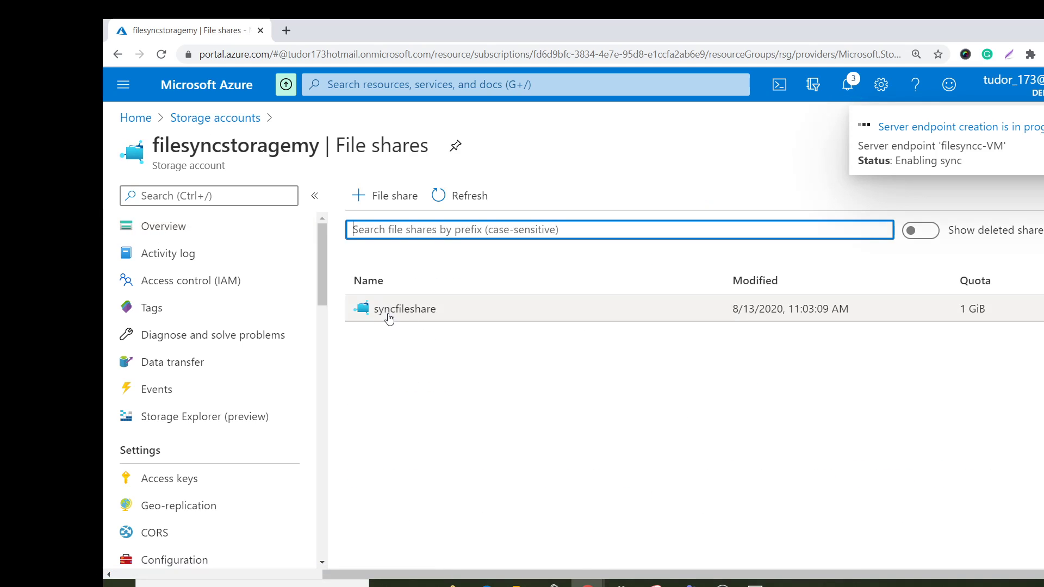
pyautogui.click(392, 312)
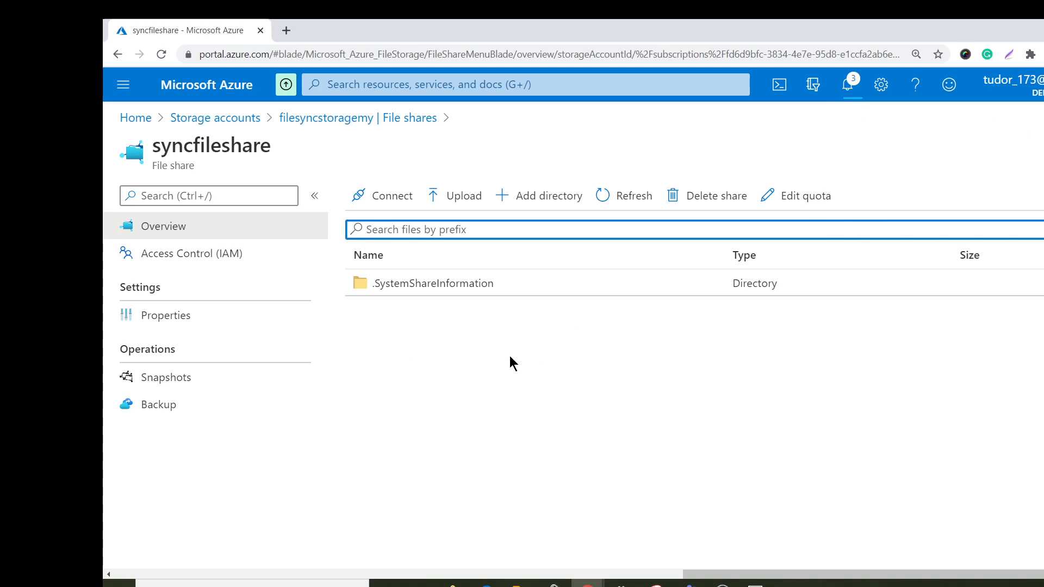
# Switch to the remote server and create a text document named hello world in the C:\share folder.
pyautogui.click(756, 585)
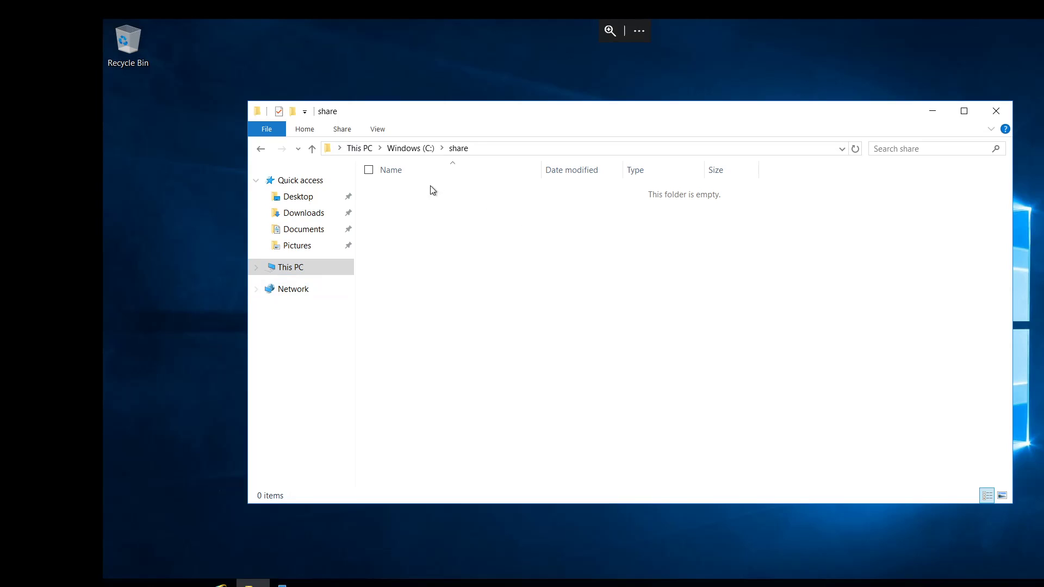
pyautogui.rightClick(521, 276)
pyautogui.moveTo(478, 441)
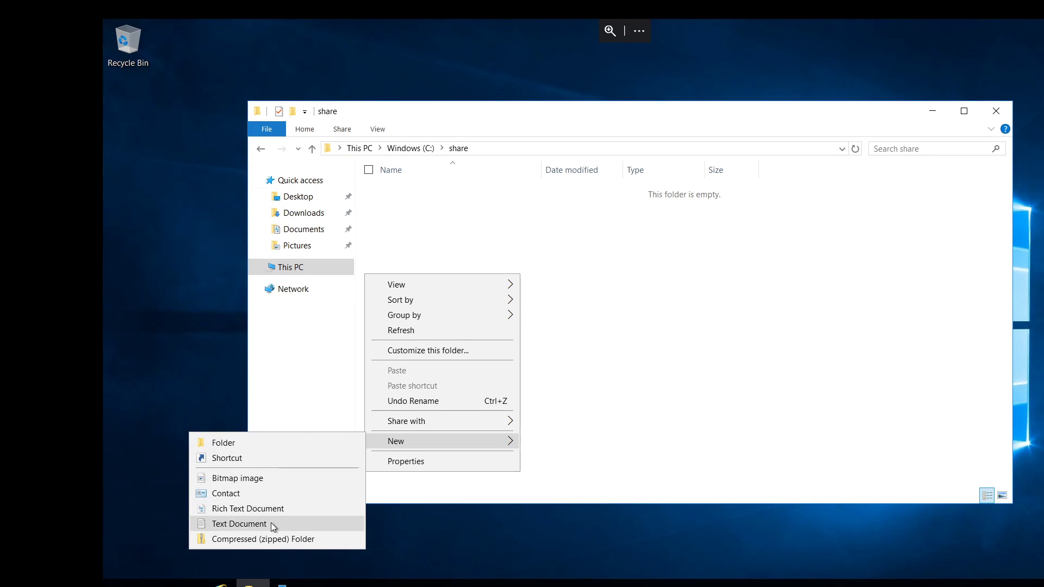
pyautogui.click(239, 524)
pyautogui.write('h')
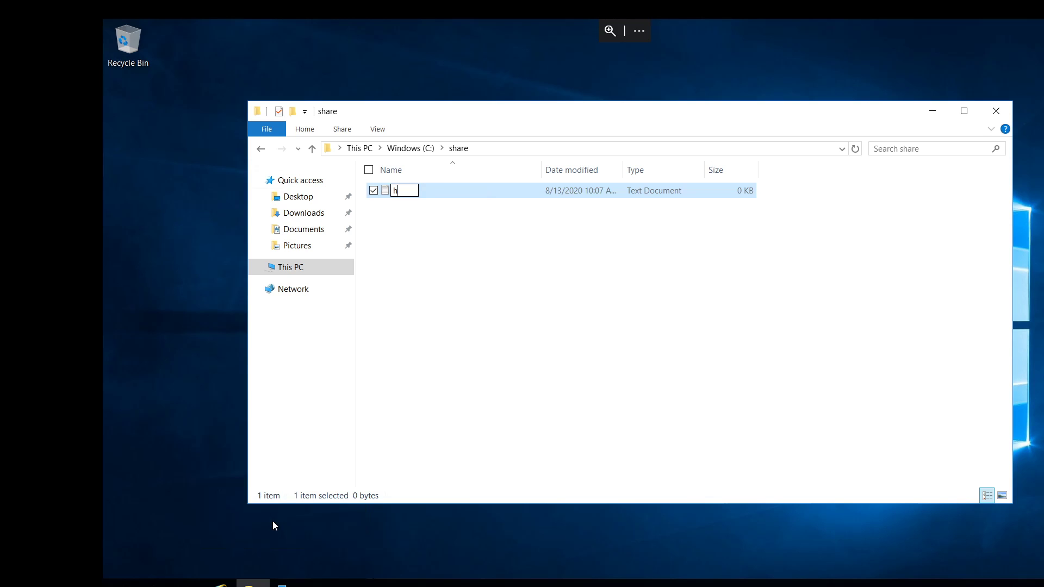
pyautogui.write('ello world')
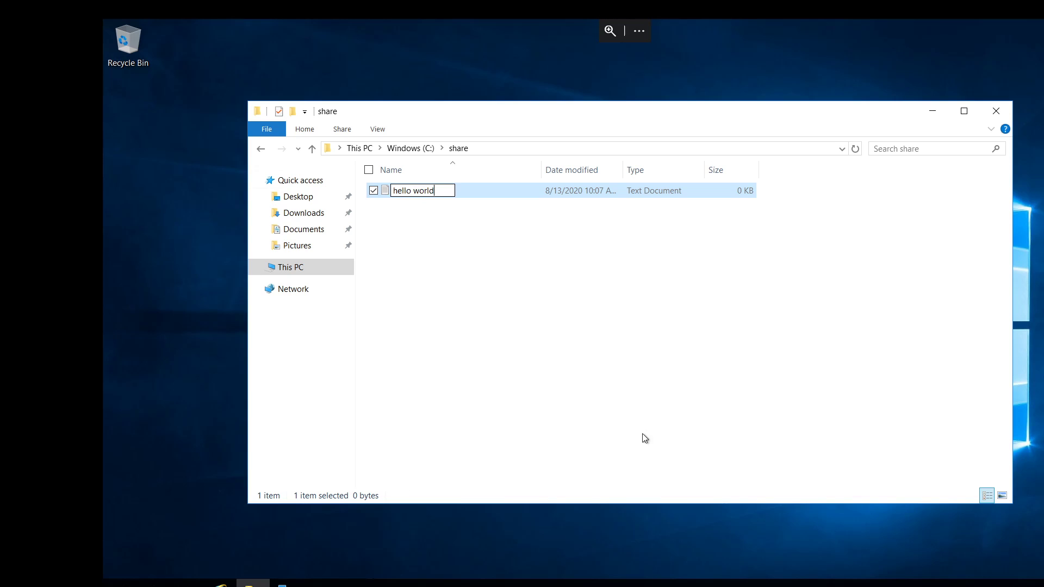
pyautogui.click(404, 219)
# Enter the text sdfgfdagadfgfdg in the hello world document, close it and save the changes.
pyautogui.doubleClick(405, 192)
pyautogui.write('sdfgfdagadfgfdg')
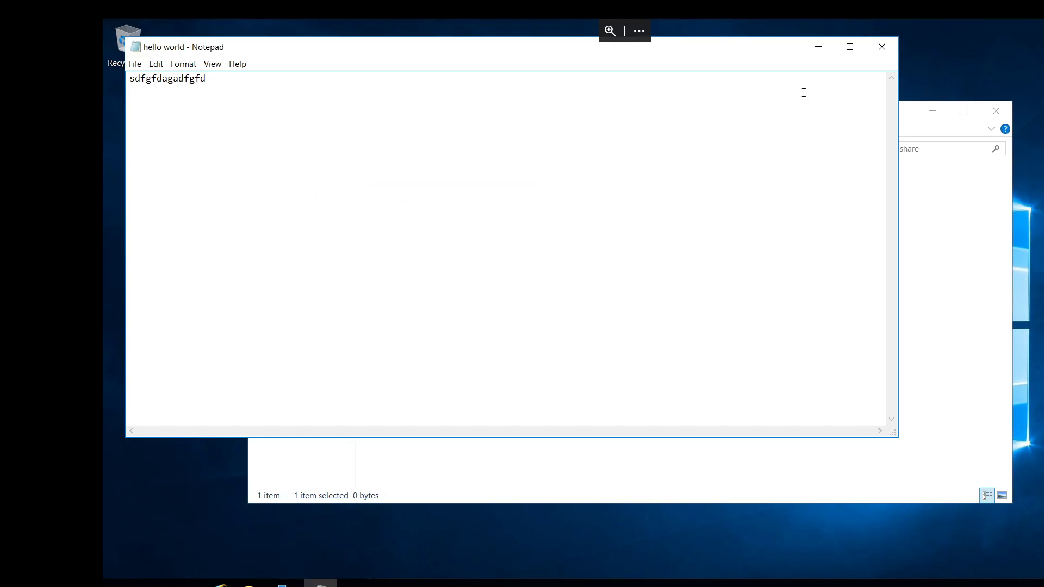
pyautogui.click(881, 50)
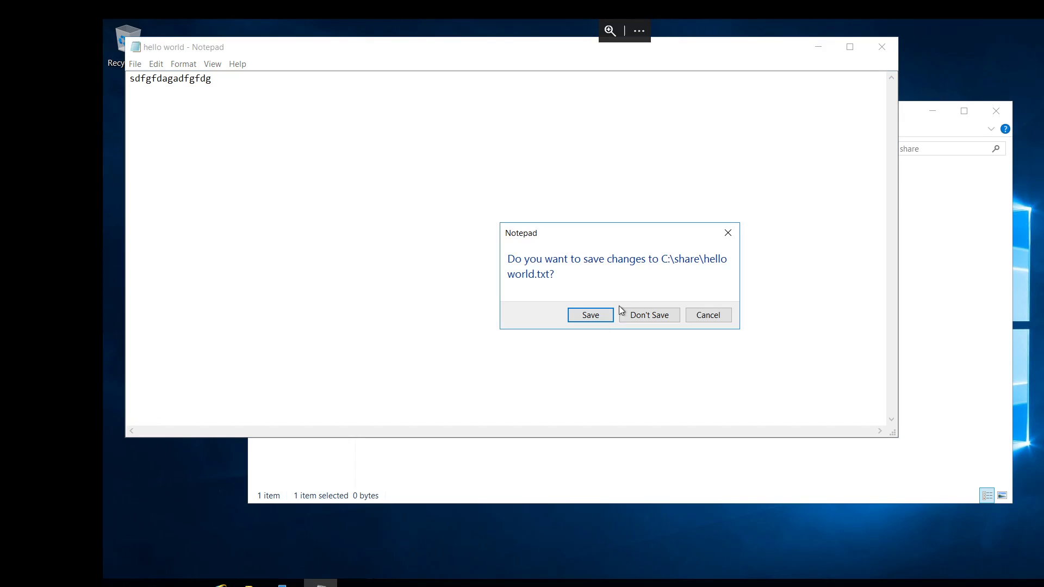
pyautogui.click(584, 314)
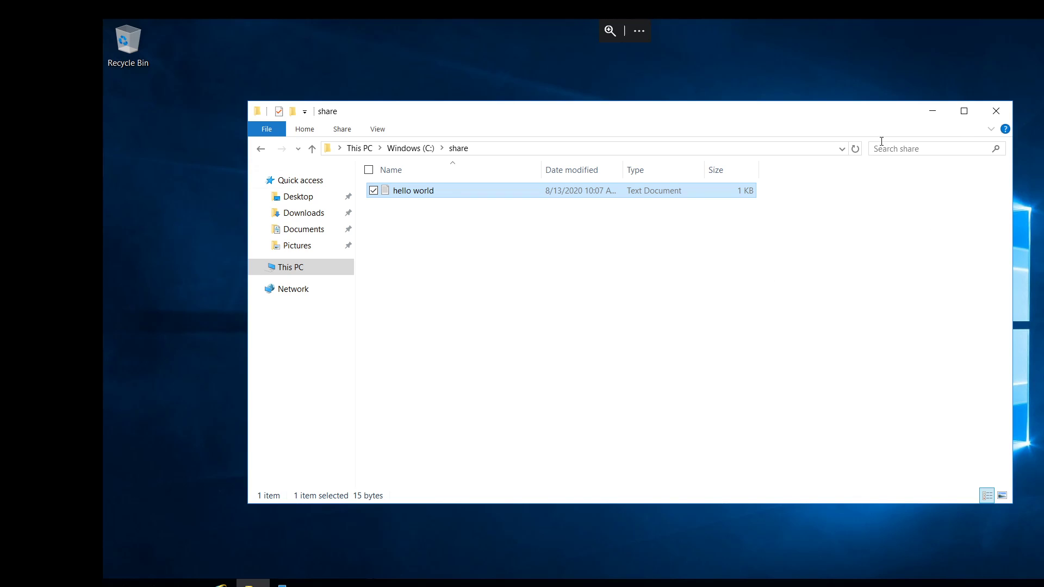
# Switch back to the Azure portal and refresh syncfileshare's file list to check for the hello world file.
pyautogui.moveTo(623, 28)
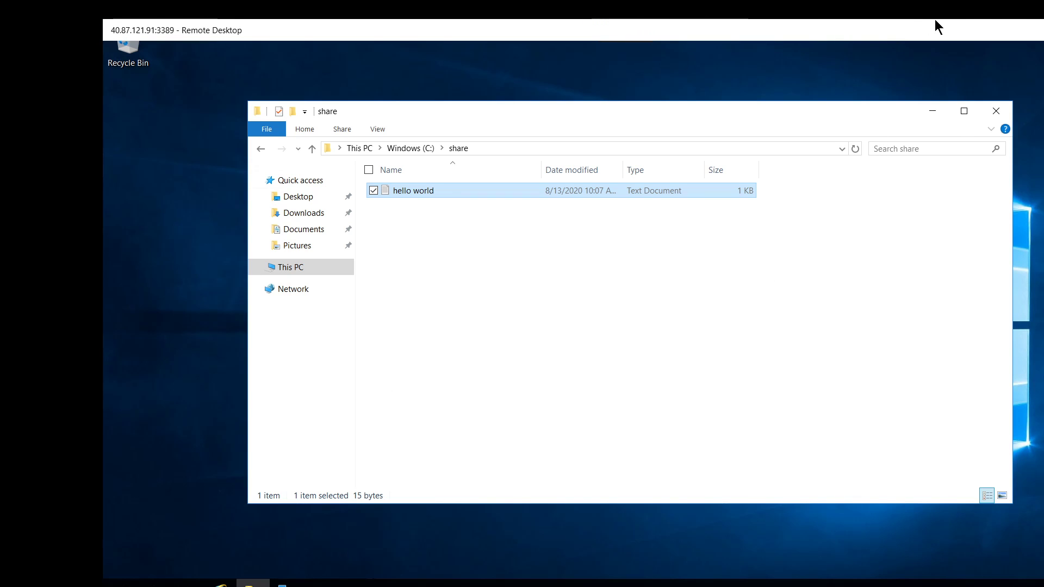
pyautogui.click(1042, 31)
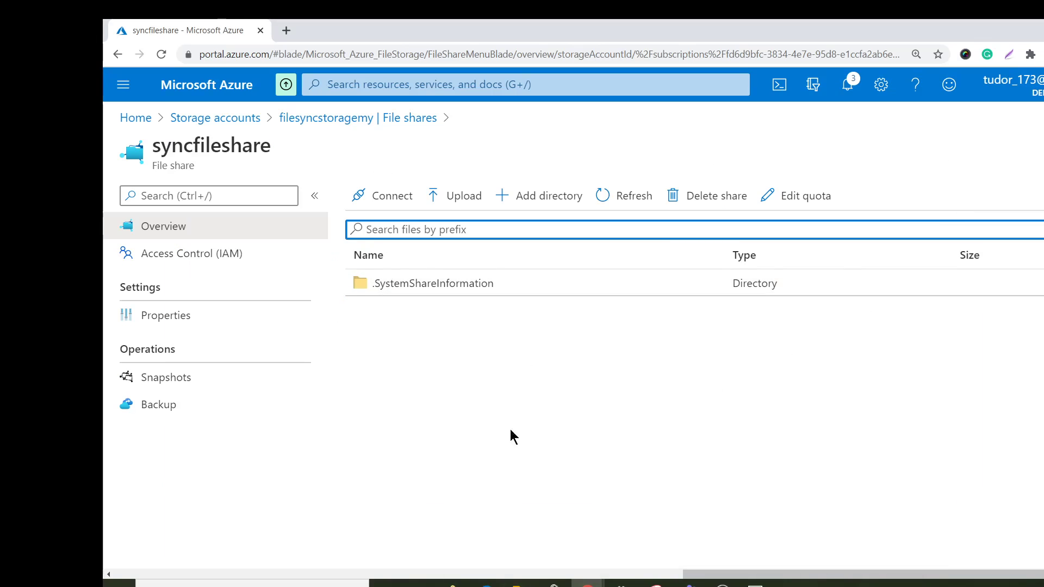
pyautogui.click(644, 207)
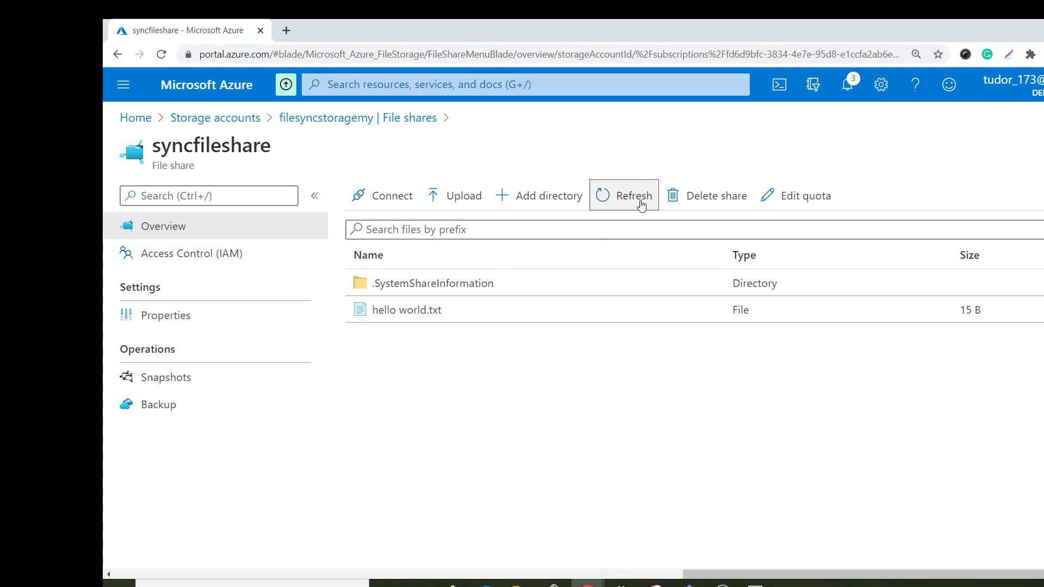